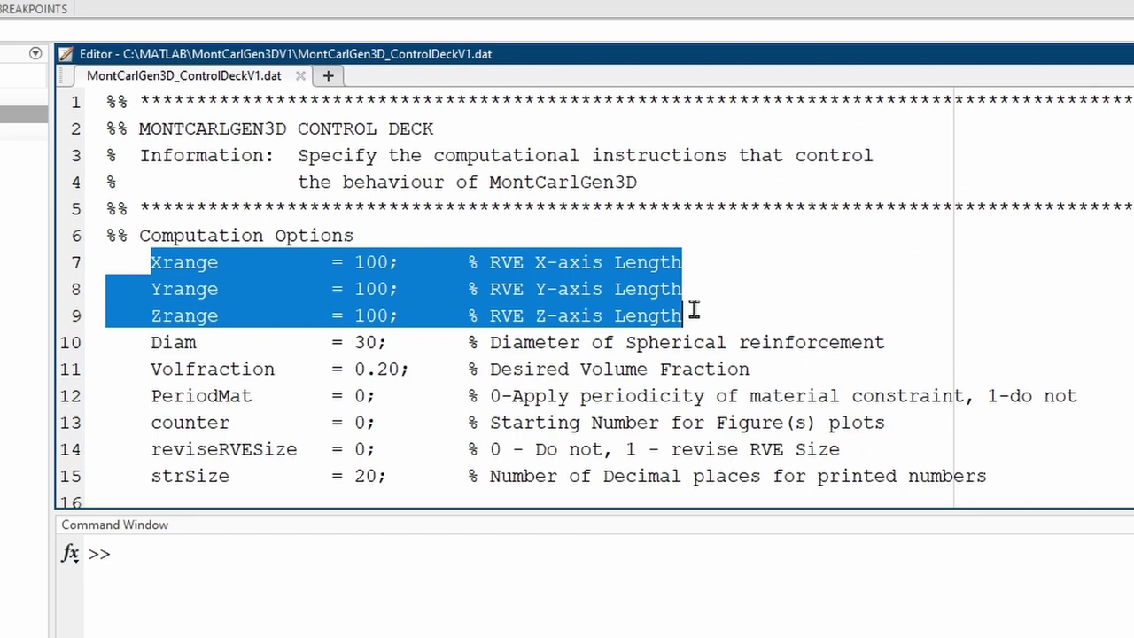
- Close the control deck and run MontCarlGen3DV1.p to plot a 3D RVE at 0.2 volume fraction
left_click(422, 344)
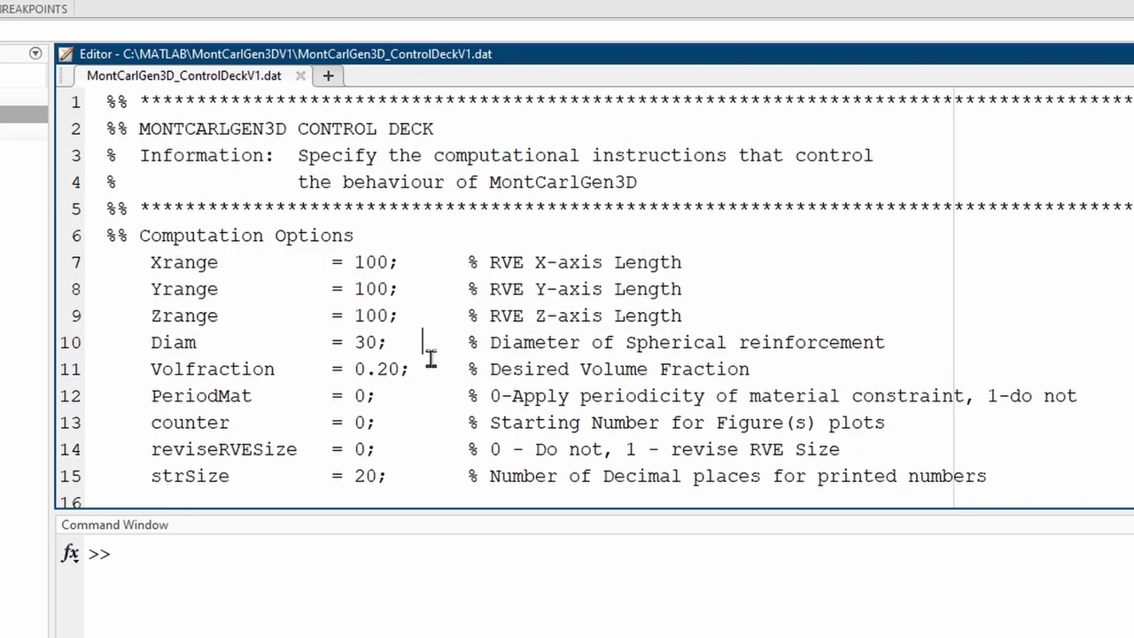
left_click(422, 366)
left_click(301, 77)
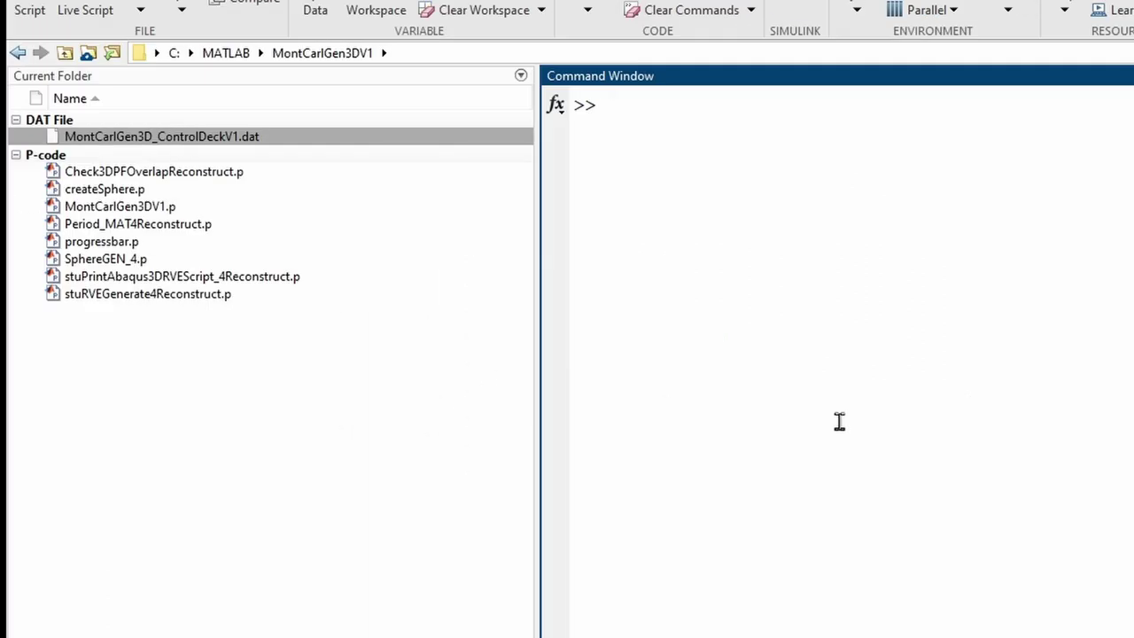
right_click(108, 193)
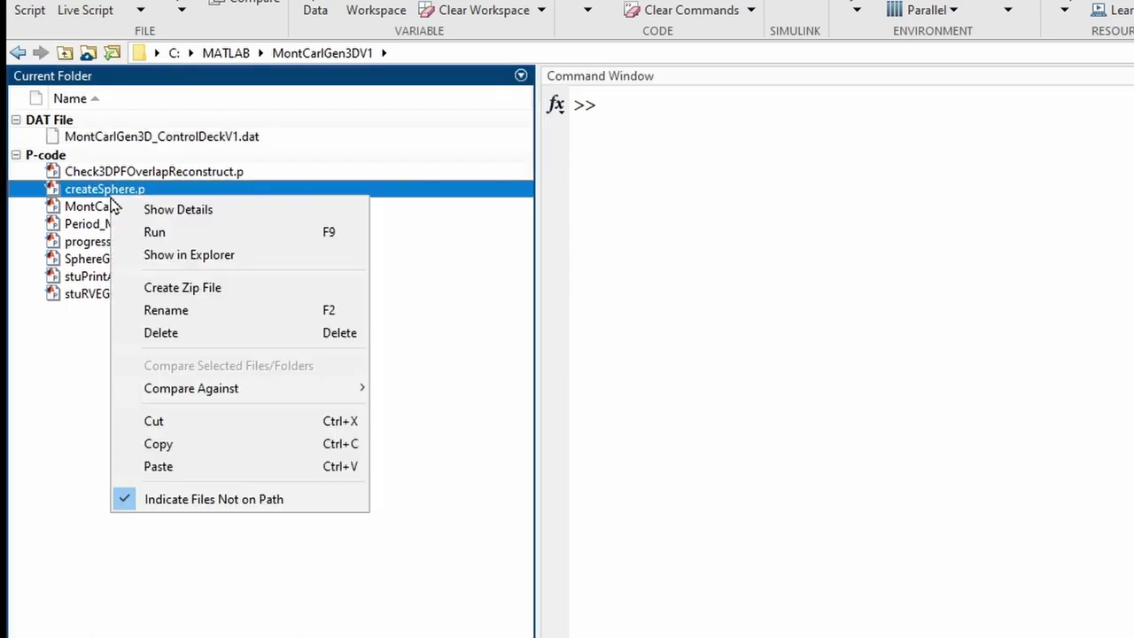
right_click(85, 212)
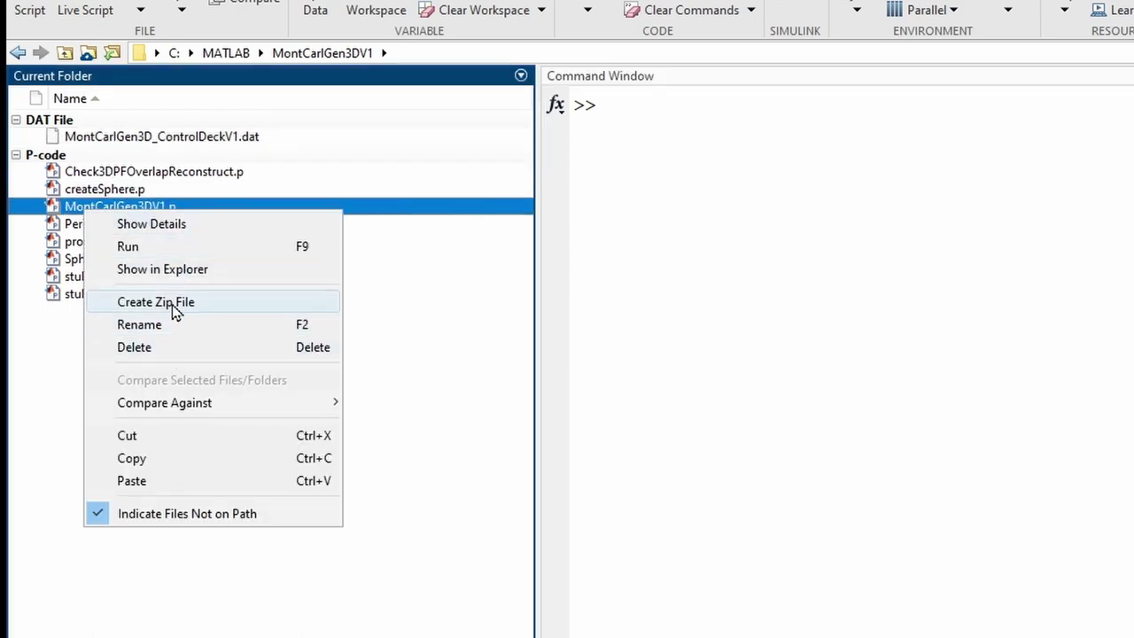
left_click(175, 251)
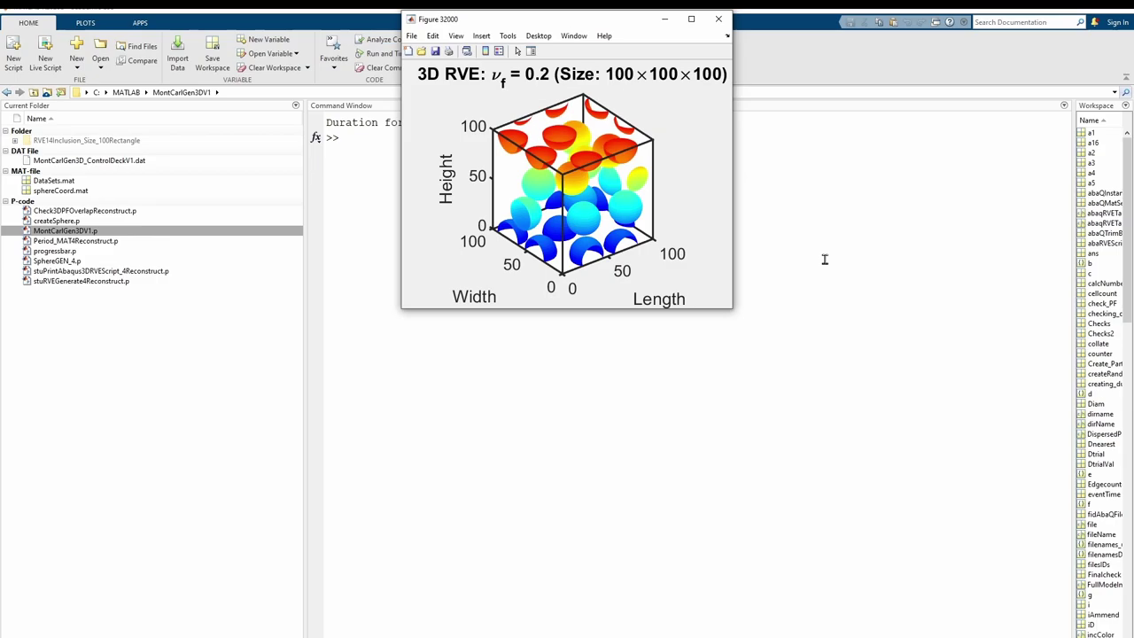
- Clear the MATLAB command window output with clc
left_click(1099, 508)
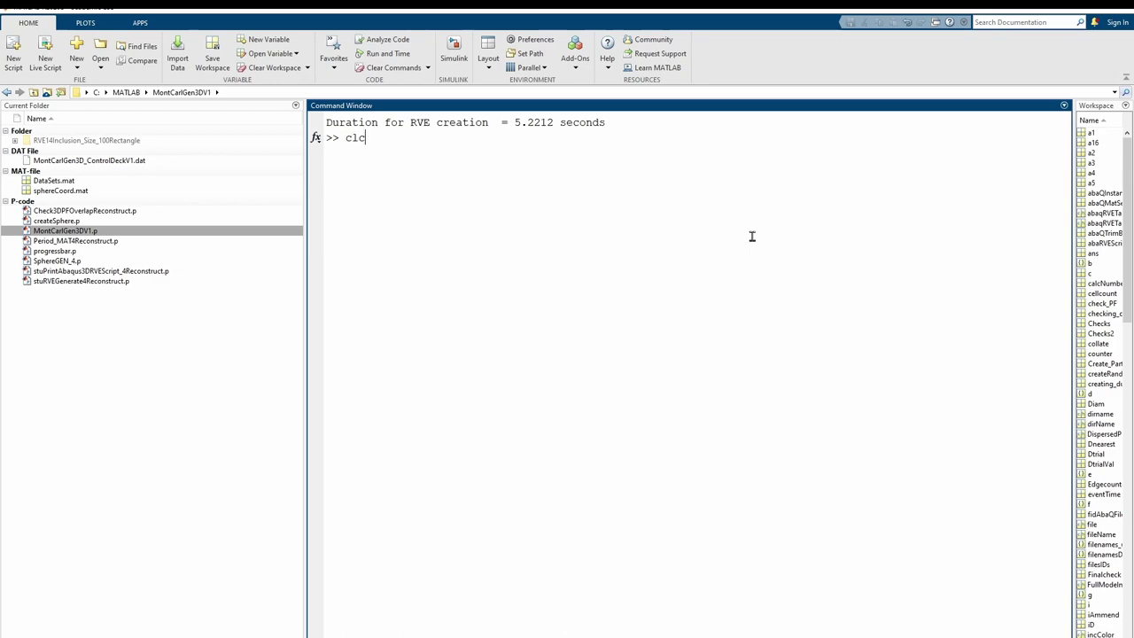
type("clc")
key("Return")
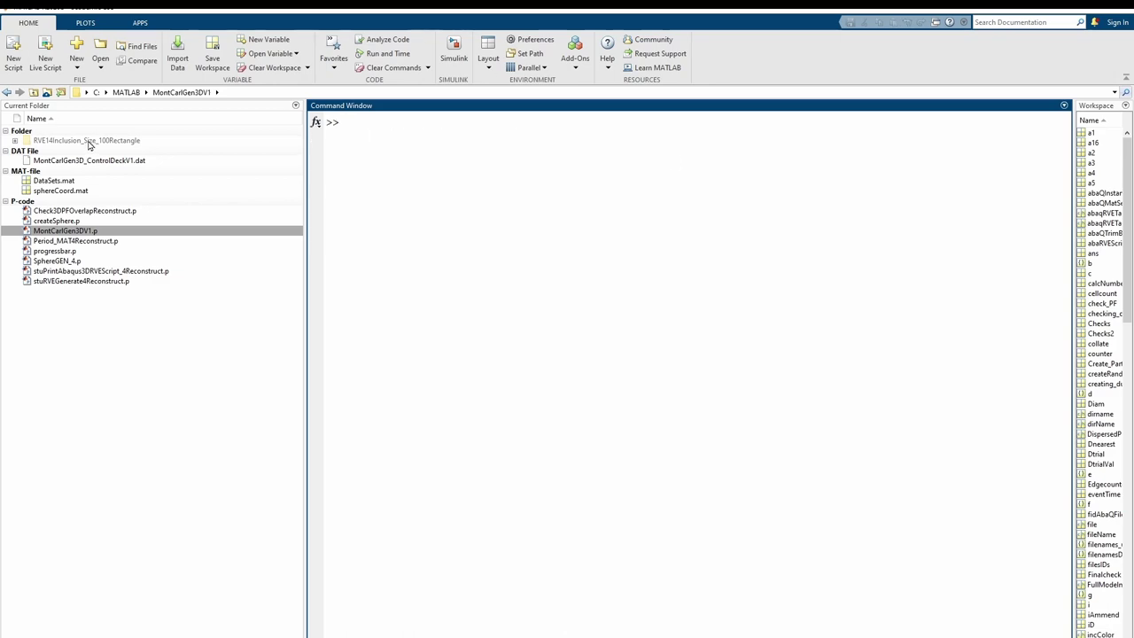
- Browse into RVE14Inclusion_Size_100Rectangle_01/AbaQSimulation to find the Python script, then go back up one level
double_click(88, 141)
double_click(100, 142)
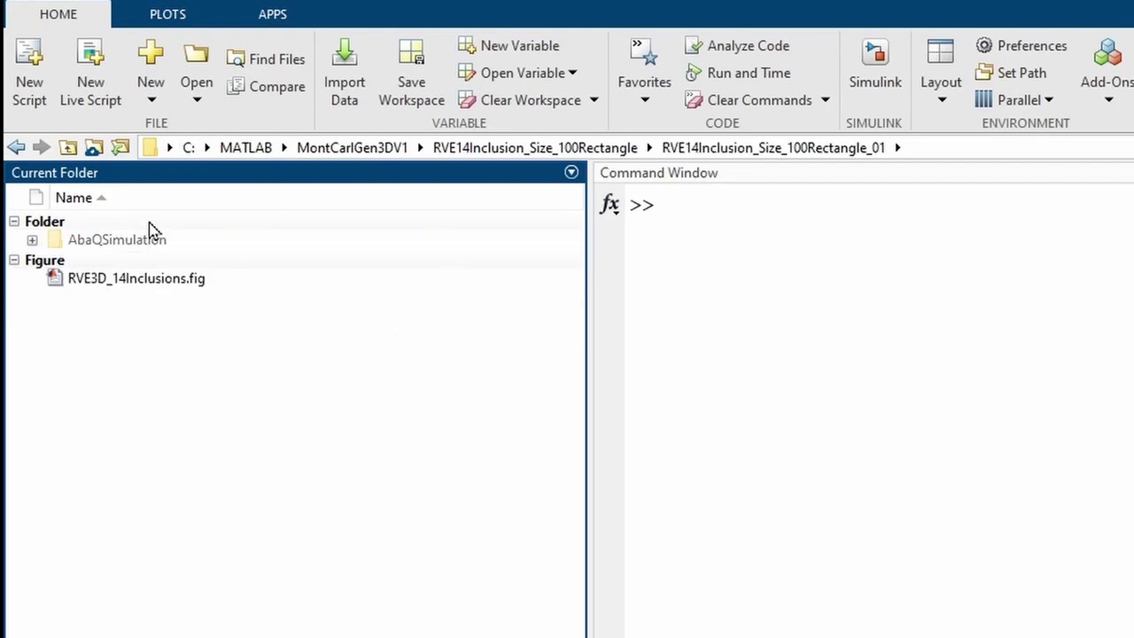
double_click(131, 241)
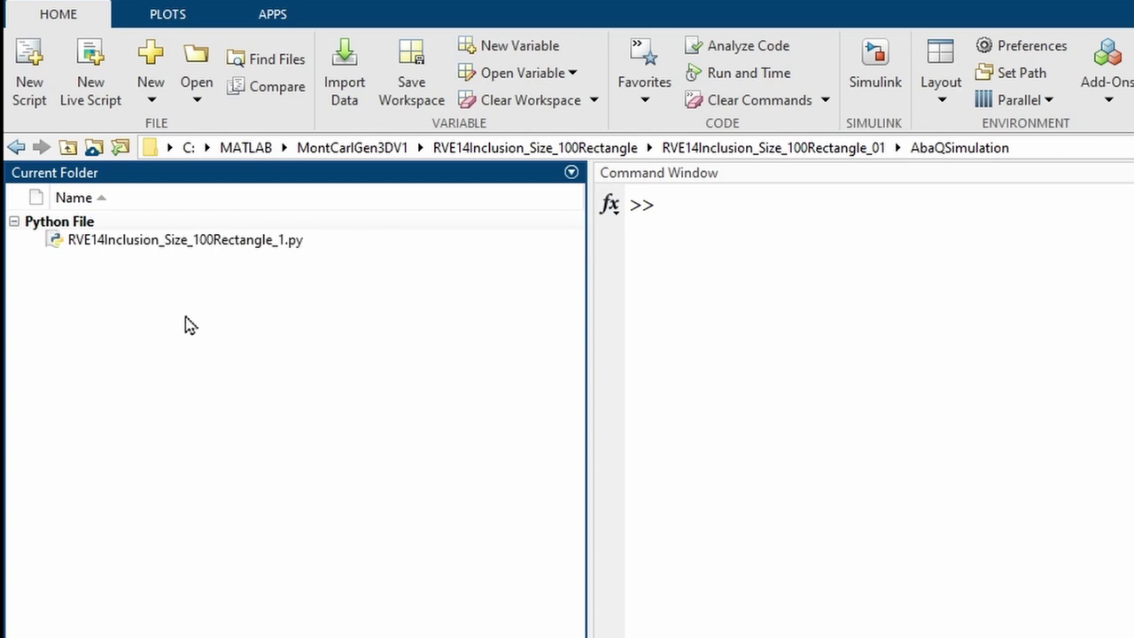
right_click(133, 243)
left_click(449, 398)
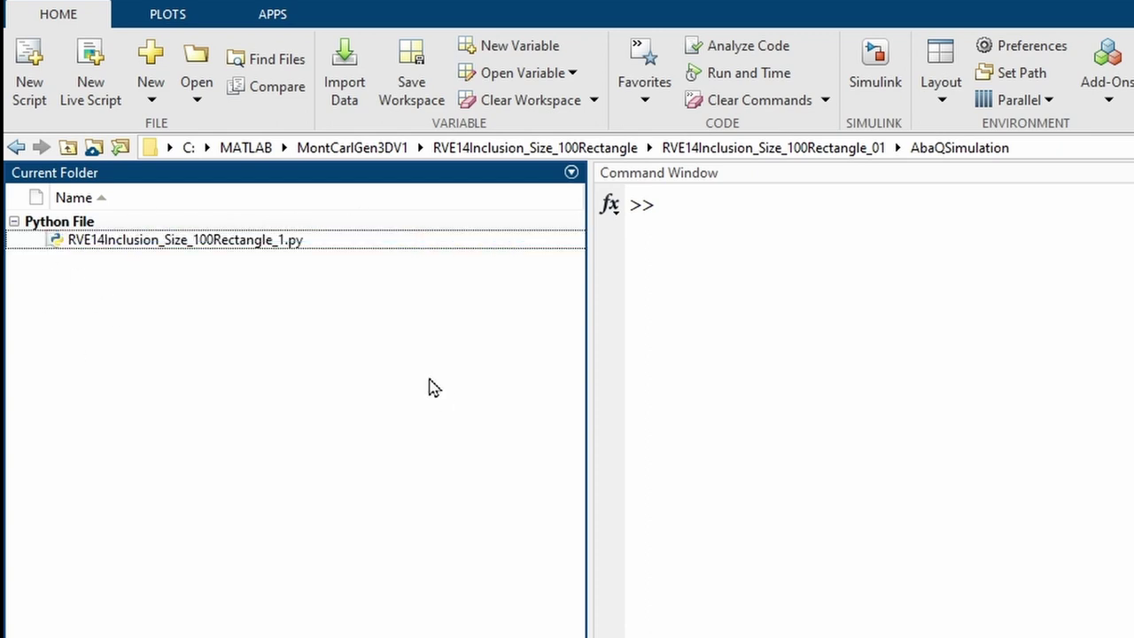
left_click(69, 147)
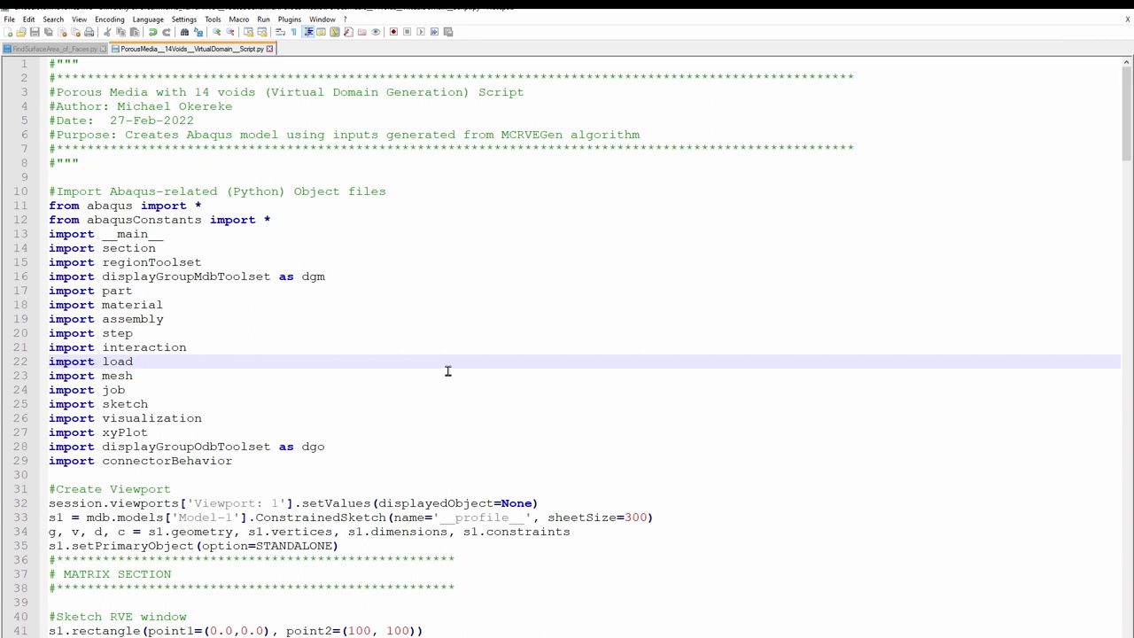
- Copy the whole 14-voids script from Notepad++ and run it at the Abaqus Python prompt
scroll(488, 464, "down", 7)
scroll(489, 466, "up", 7)
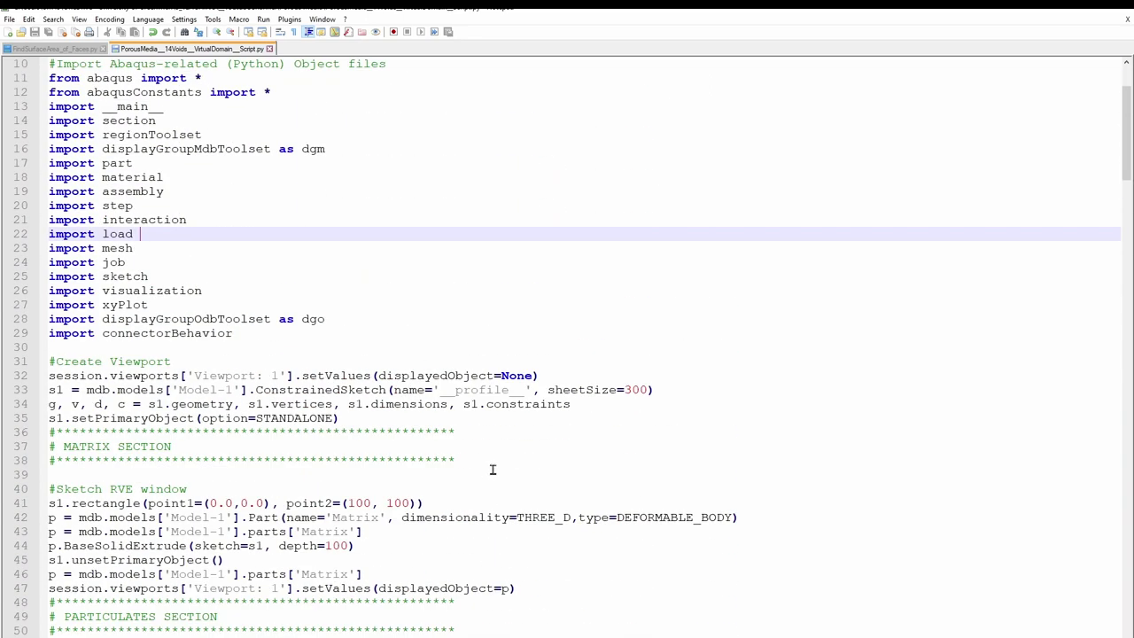
key("ctrl+a")
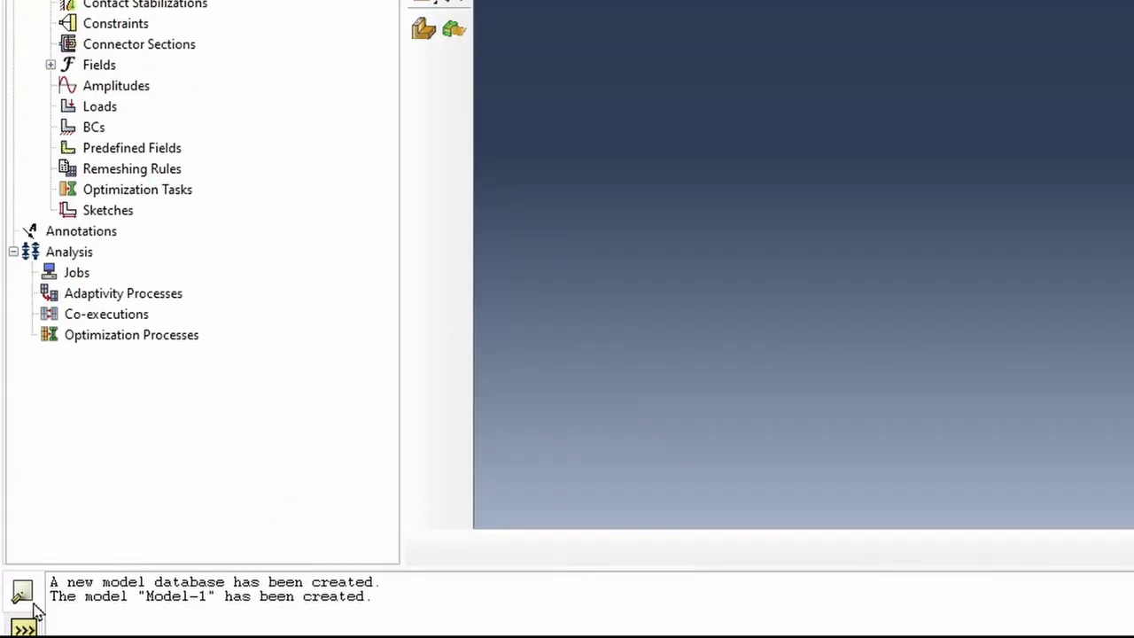
left_click(9, 633)
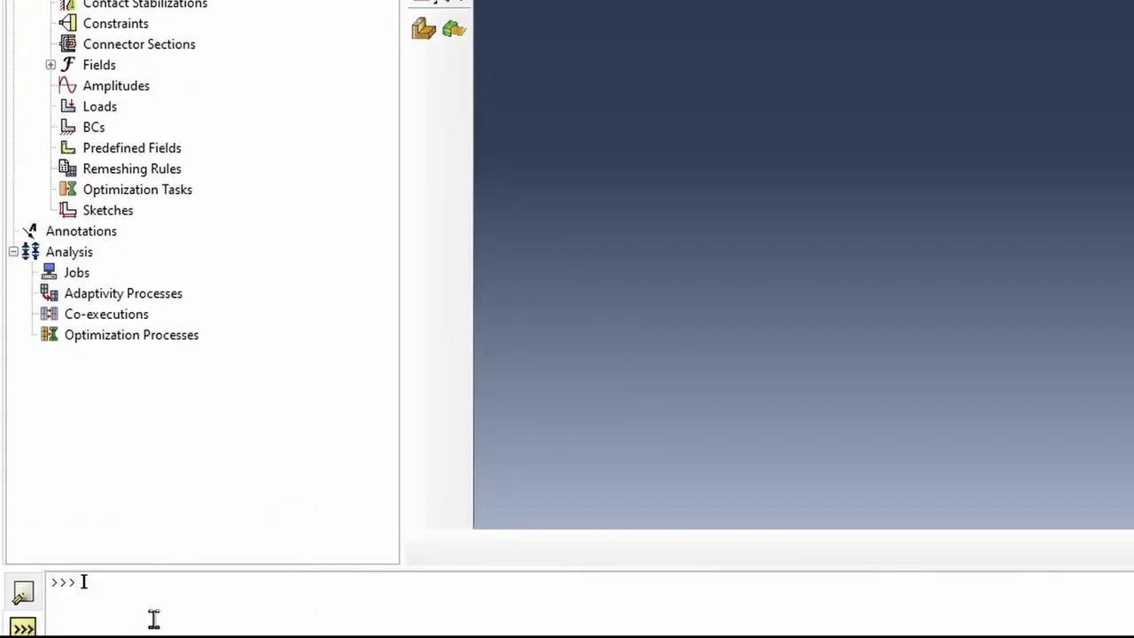
key("ctrl+v")
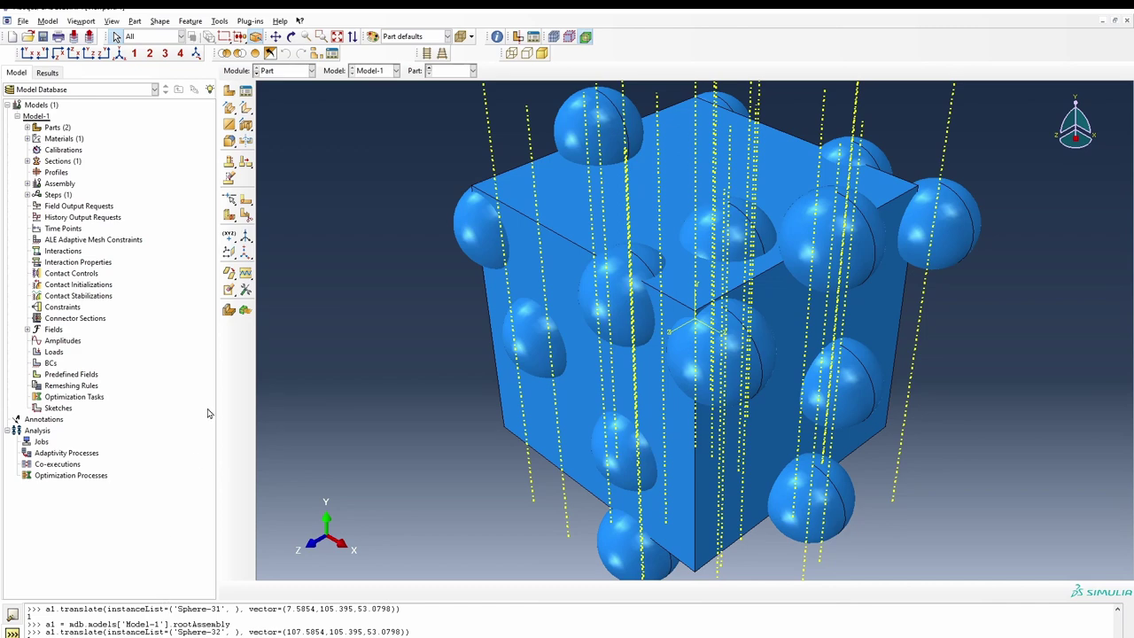
- Colour the model by material and select Sphere-1 through Sphere-33 in the assembly tree
left_click(414, 36)
left_click(403, 75)
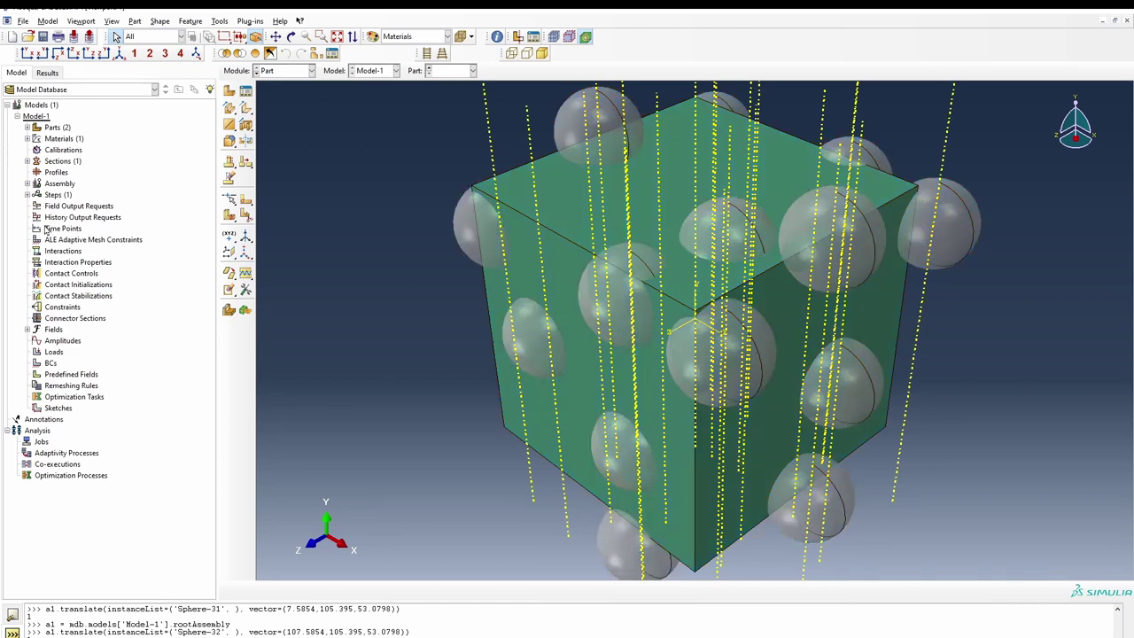
left_click(28, 183)
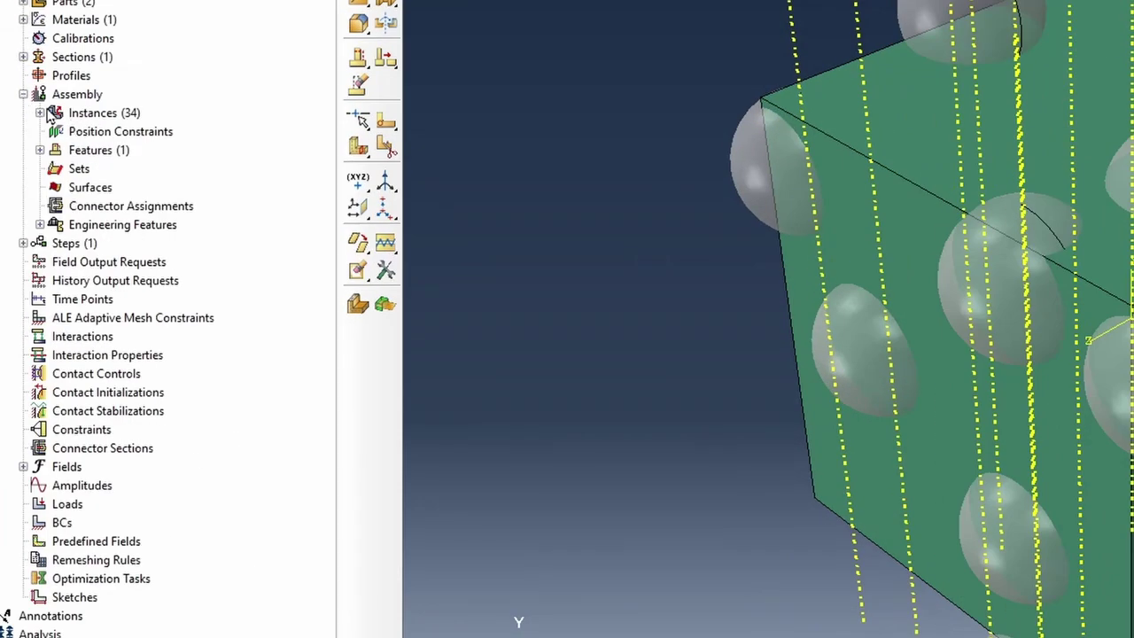
left_click(40, 113)
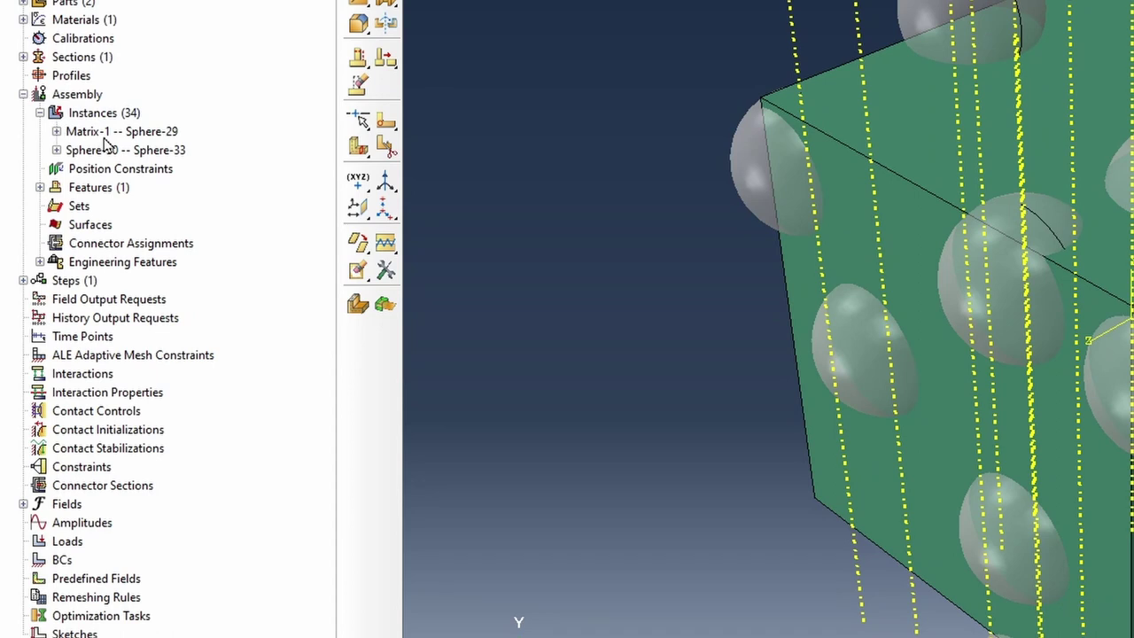
left_click(56, 131)
scroll(72, 437, "down", 5)
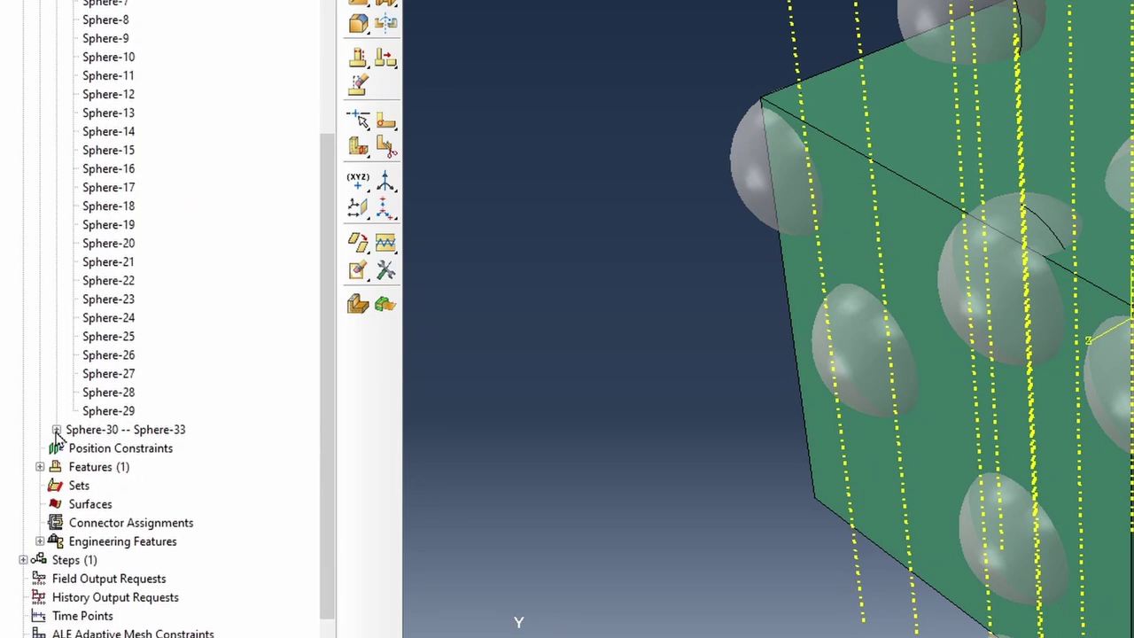
left_click(56, 429)
left_click(105, 503)
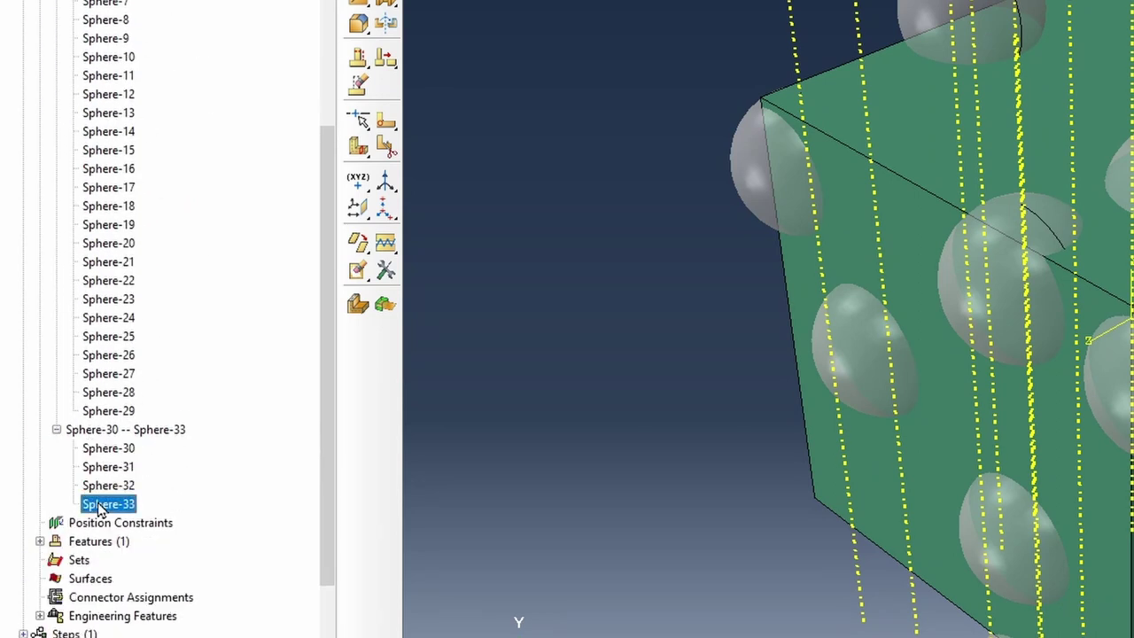
scroll(97, 222, "up", 2)
left_click(91, 5, "shift")
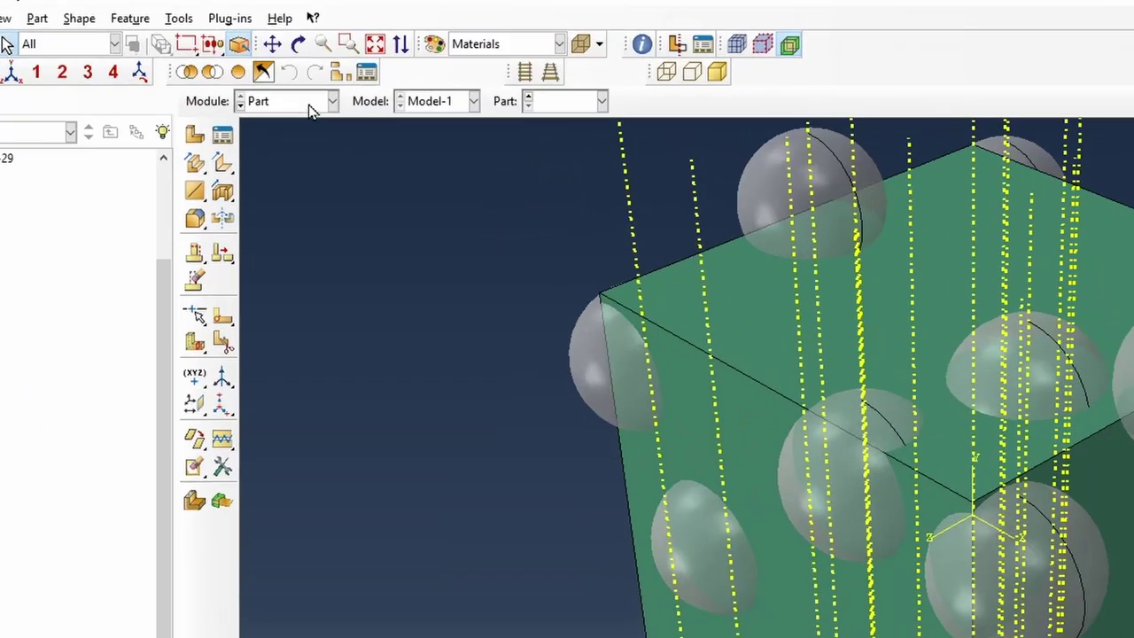
- In the Assembly module, merge instances Sphere-1 to Sphere-33 into a new part named VoidsOnly
left_click(310, 104)
left_click(299, 159)
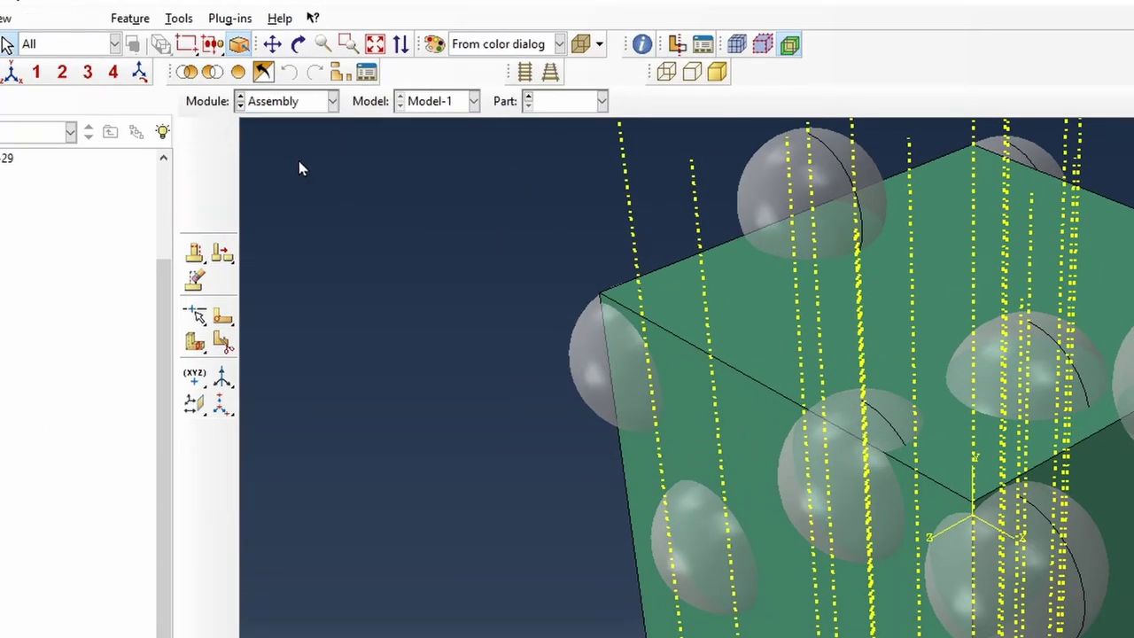
left_click(223, 218)
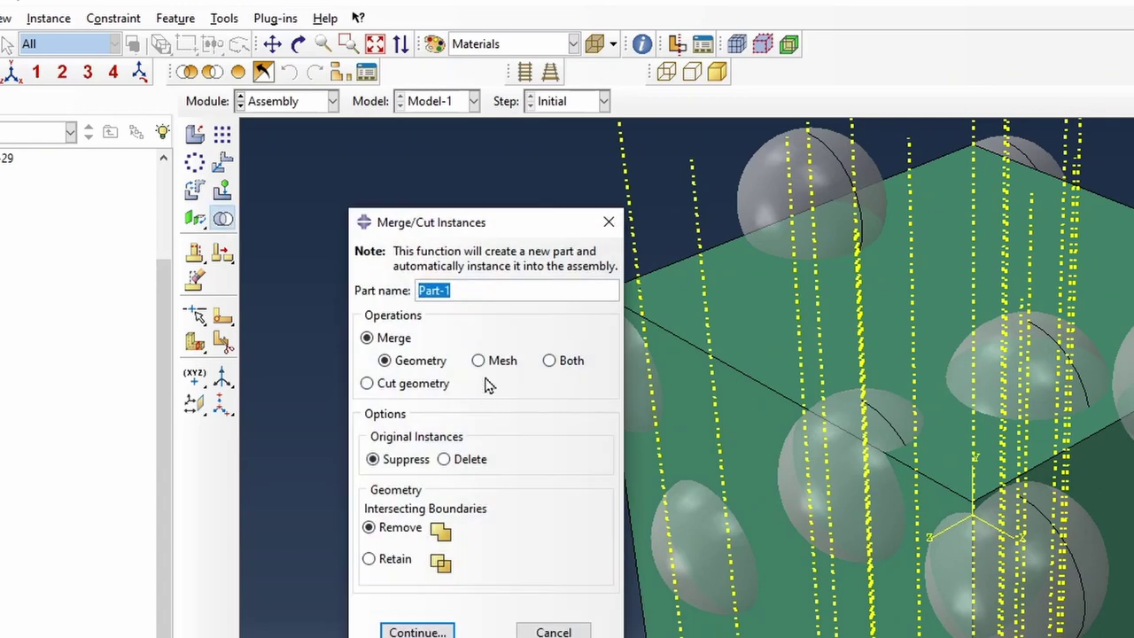
type("VoidsOnly")
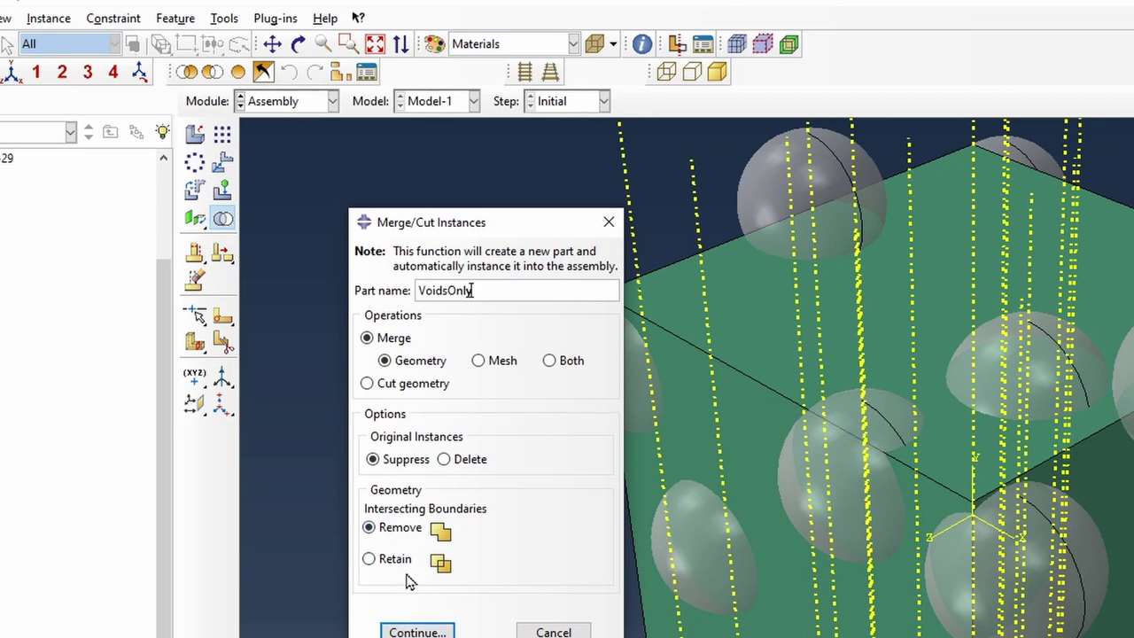
left_click(417, 632)
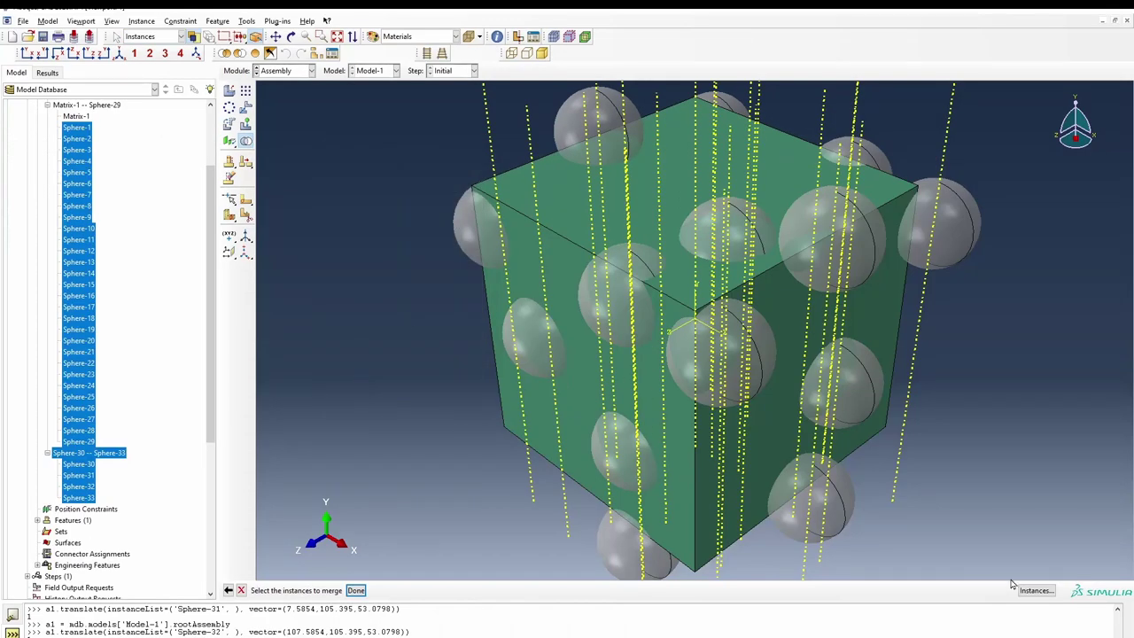
left_click(1019, 590)
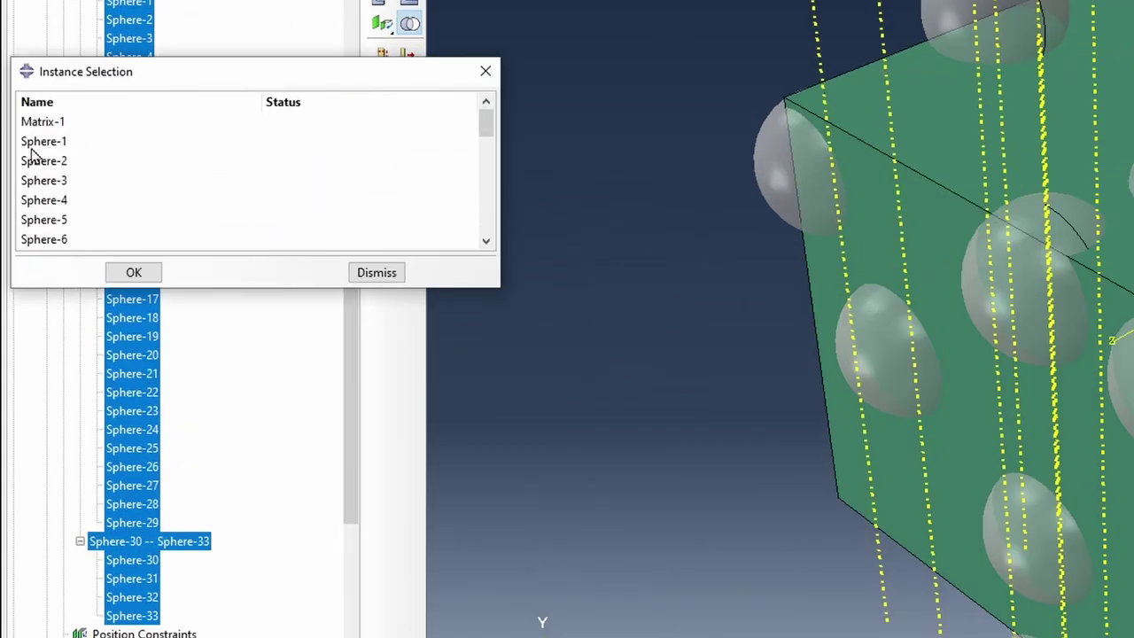
left_click(19, 211)
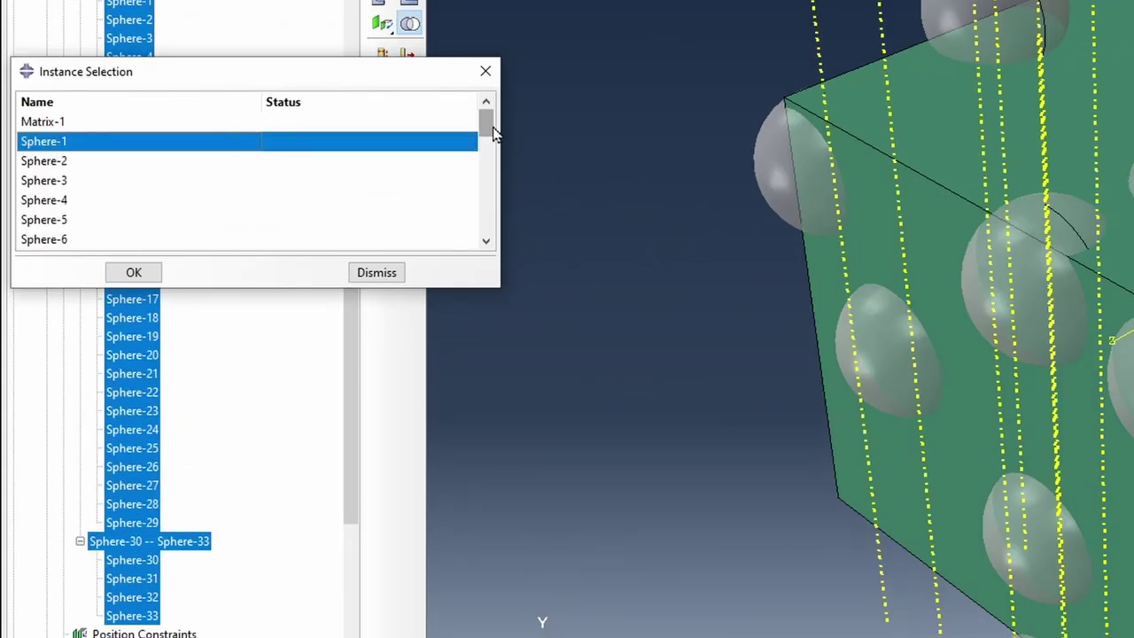
left_click_drag(488, 127, 499, 248)
left_click(52, 239, "shift")
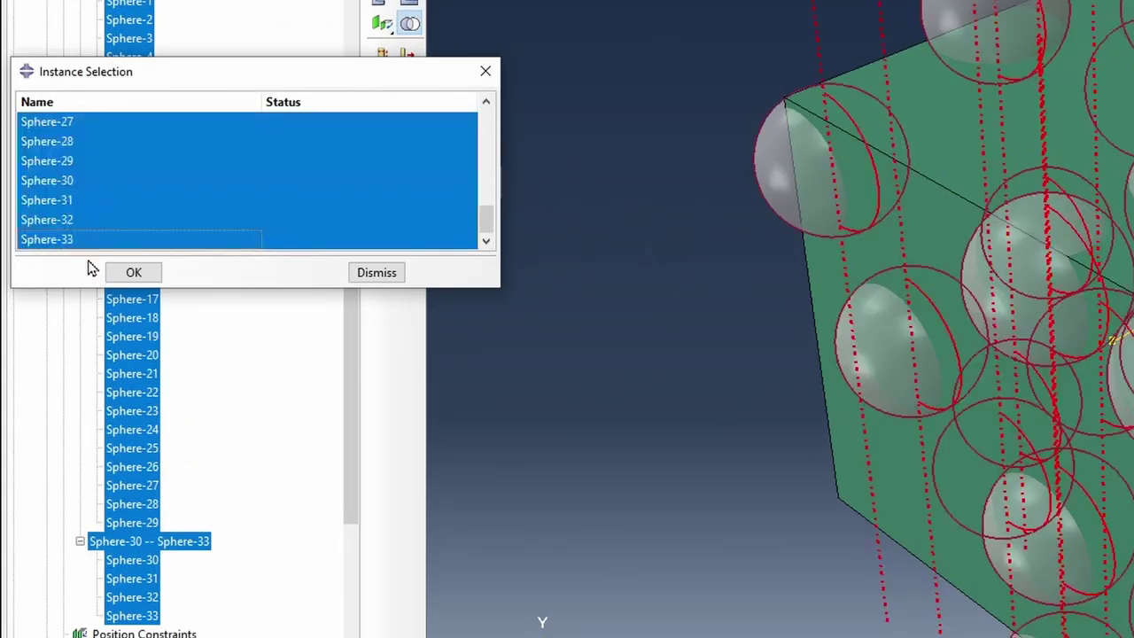
left_click(134, 272)
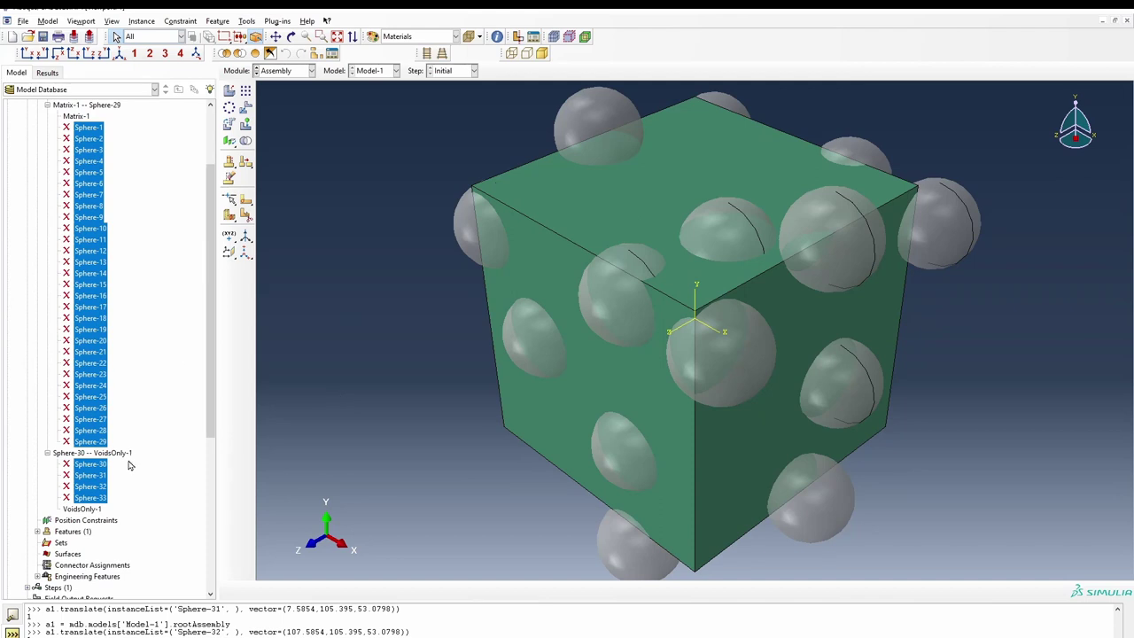
- Set up a Cut geometry operation creating a new part named VoidedAlum
scroll(110, 390, "up", 4)
scroll(100, 312, "down", 10)
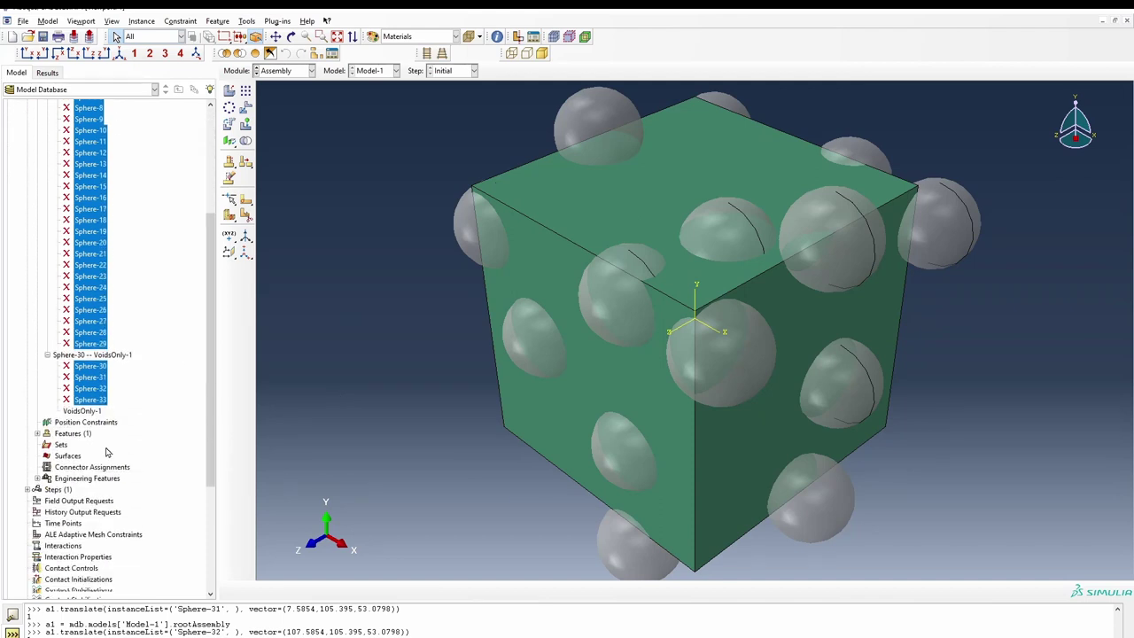
left_click(100, 308)
scroll(186, 378, "up", 8)
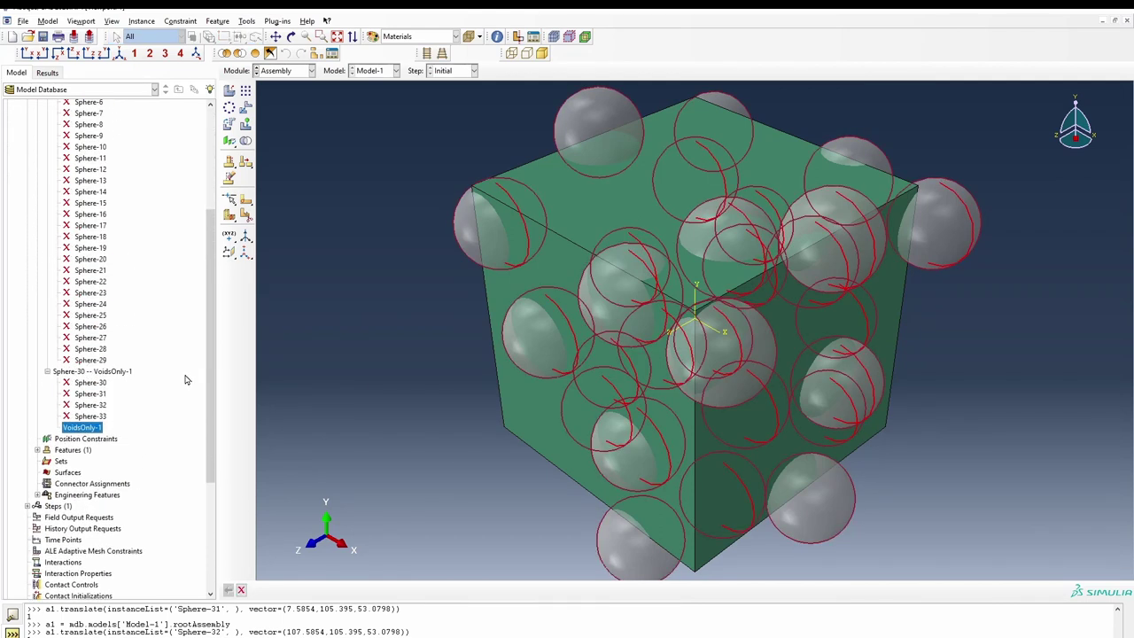
scroll(187, 379, "up", 1)
left_click(245, 140)
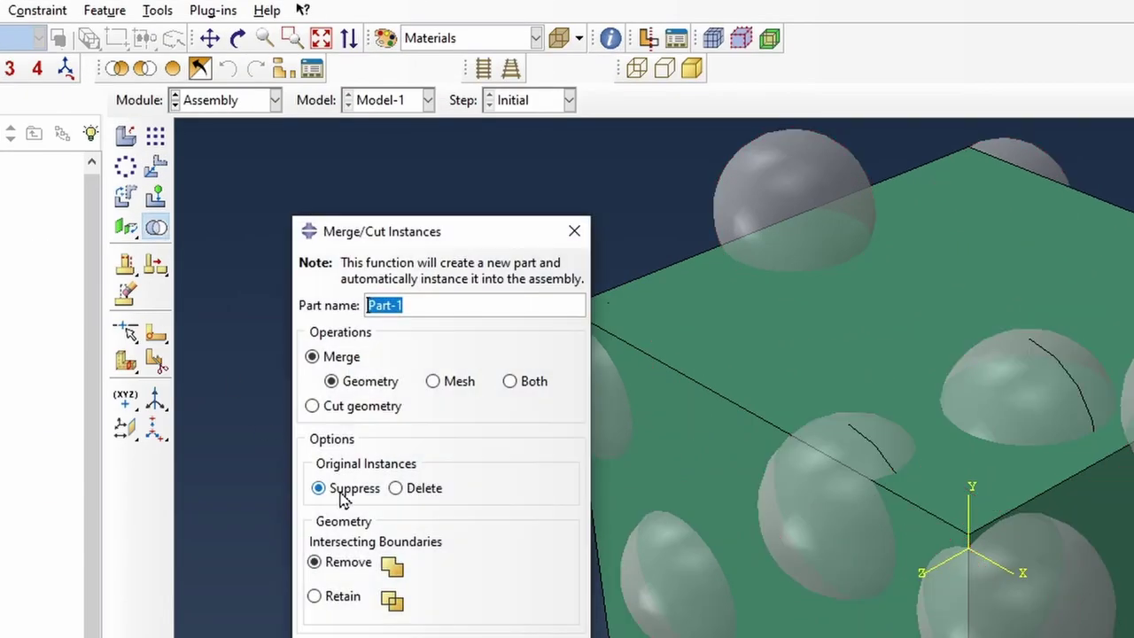
type("VoidedAlum")
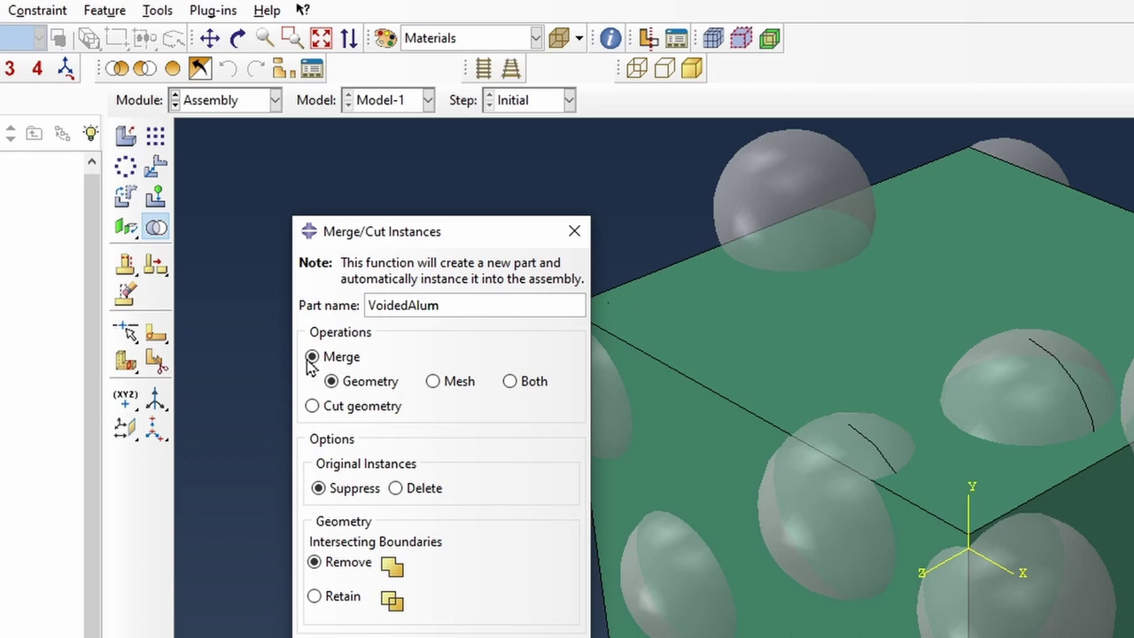
left_click(360, 408)
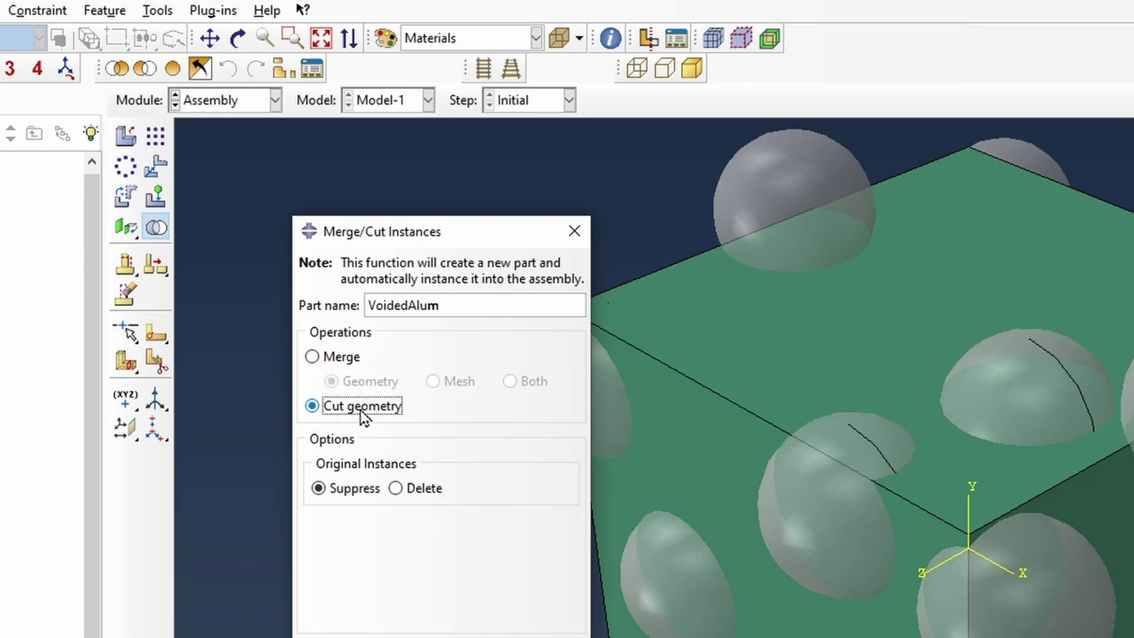
left_click(369, 634)
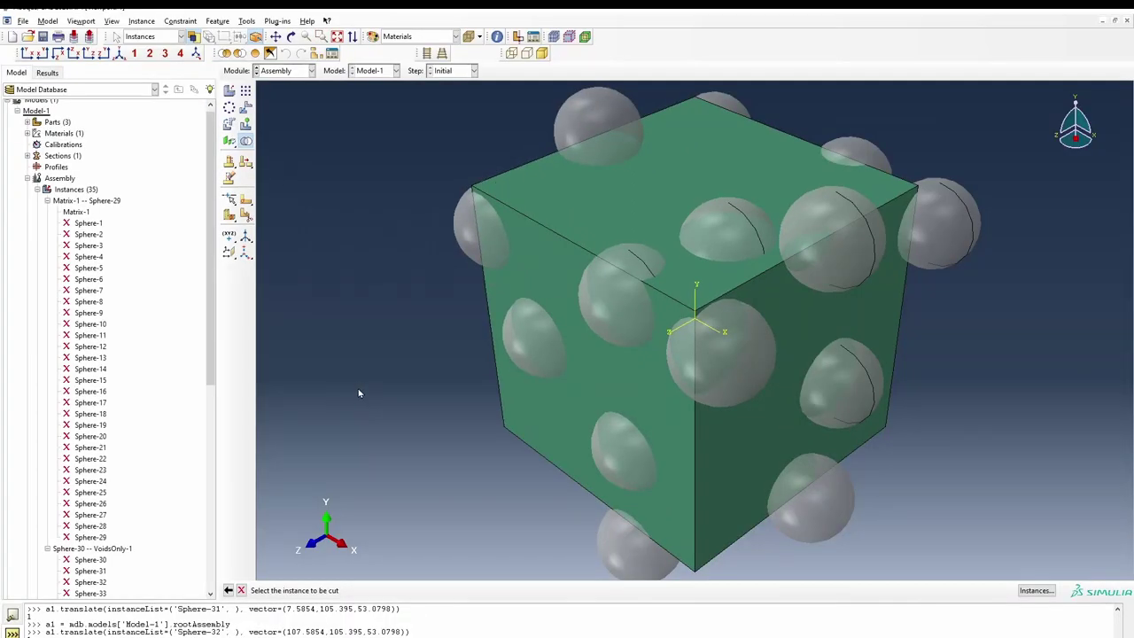
- Cut the cube matrix using VoidsOnly-1 as the cutting instance
left_click(533, 429)
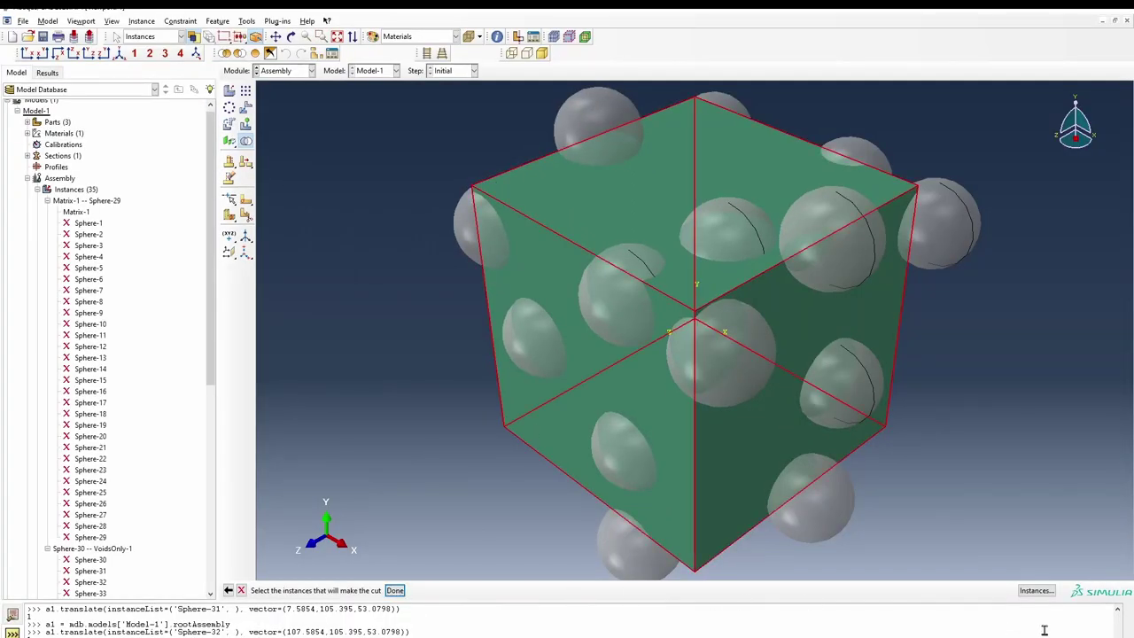
left_click(1036, 591)
scroll(76, 240, "down", 1)
left_click(37, 271)
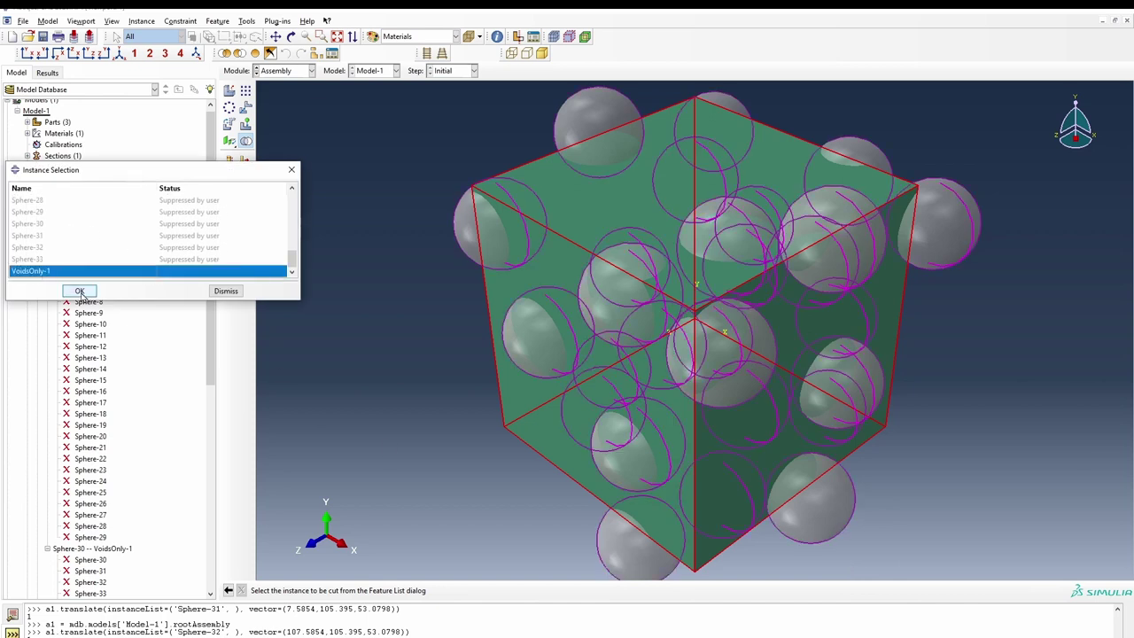
left_click(80, 291)
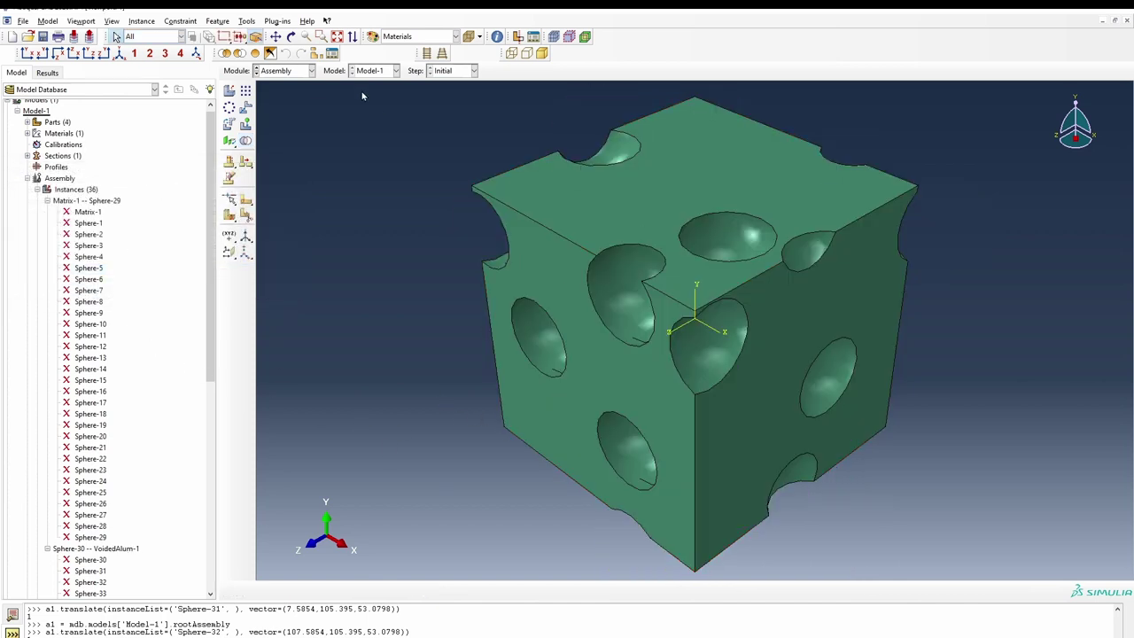
- Orbit the voided cube, colour it by surfaces and then by part, and list the model's parts
left_click(292, 37)
left_click_drag(691, 337, 588, 347)
left_click(456, 36)
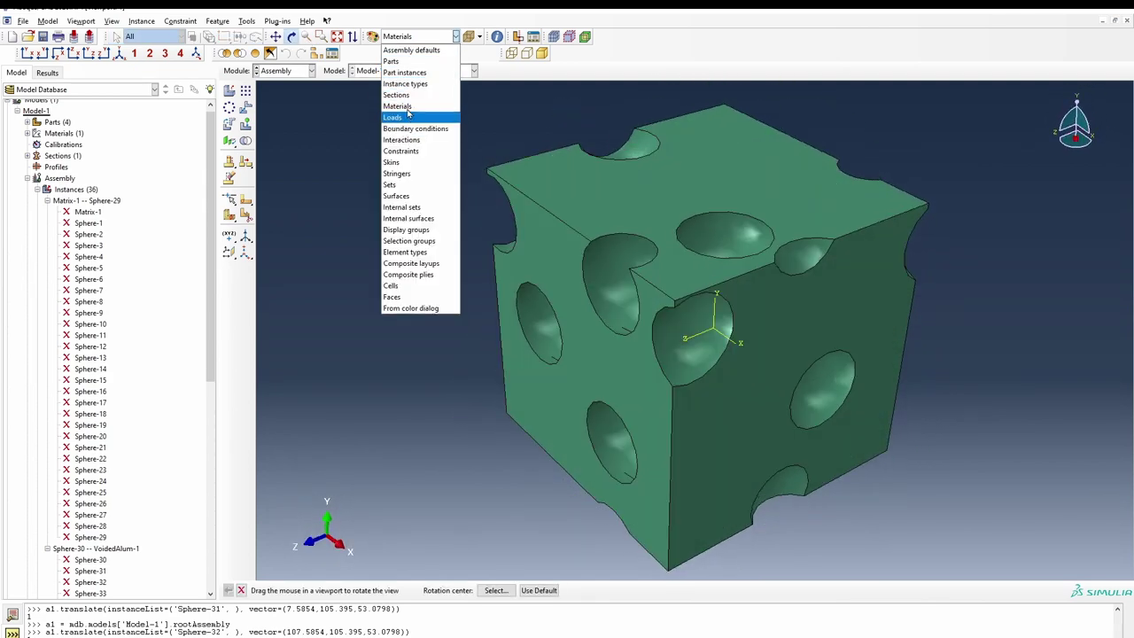
left_click(397, 196)
left_click_drag(640, 339, 636, 312)
left_click(418, 39)
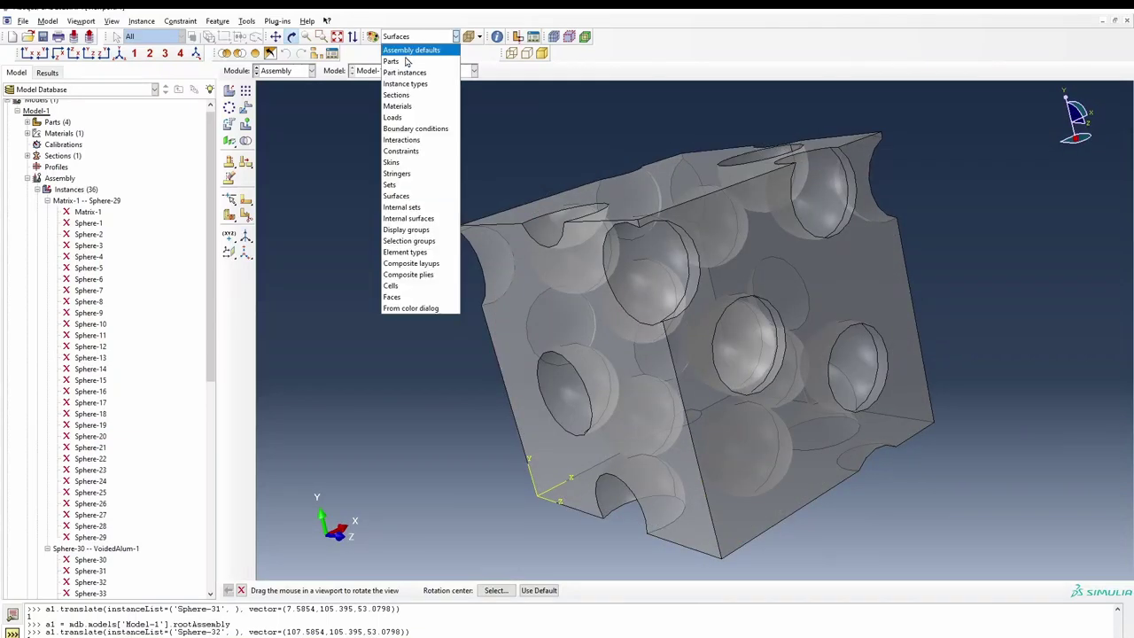
left_click(400, 61)
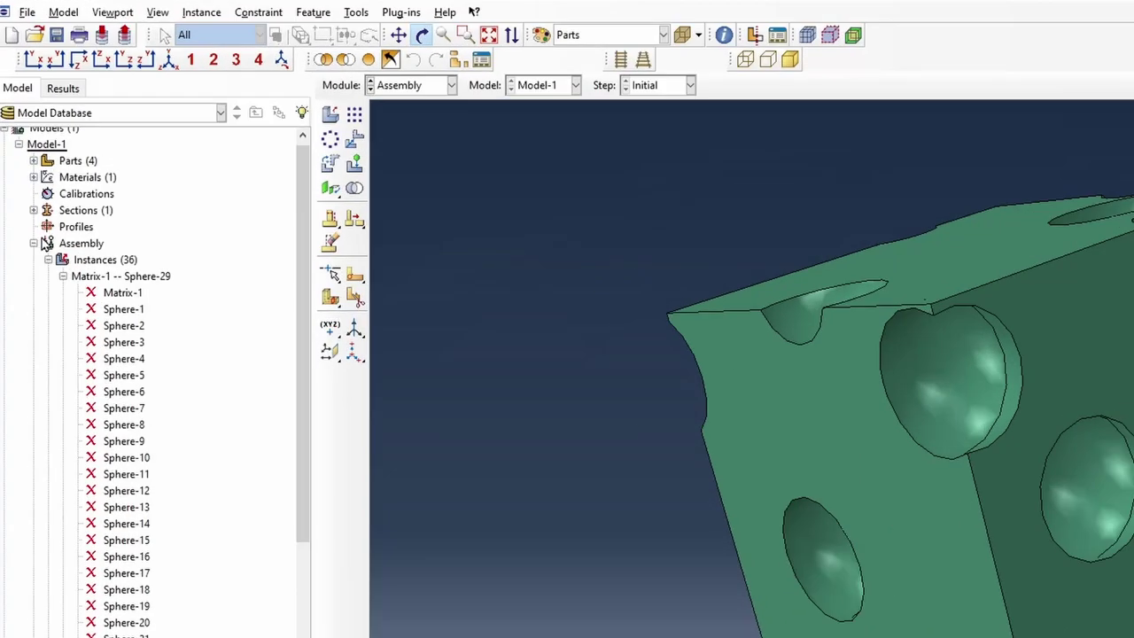
left_click(27, 178)
left_click(33, 169)
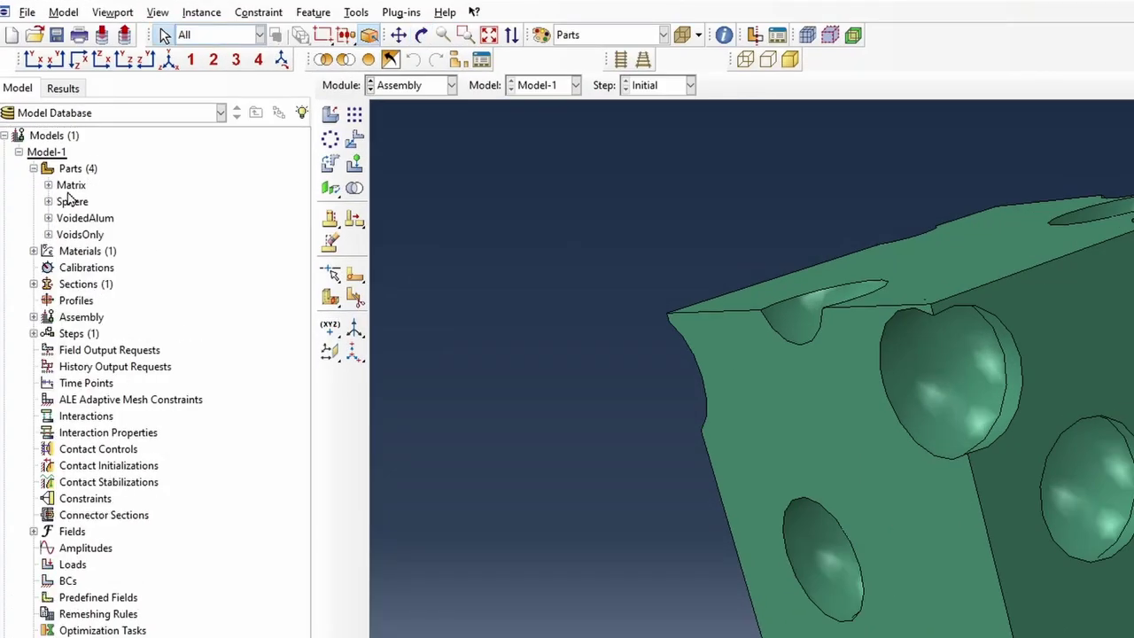
- Open the VoidedAlum part and confirm its existing Matrix section assignment
double_click(85, 218)
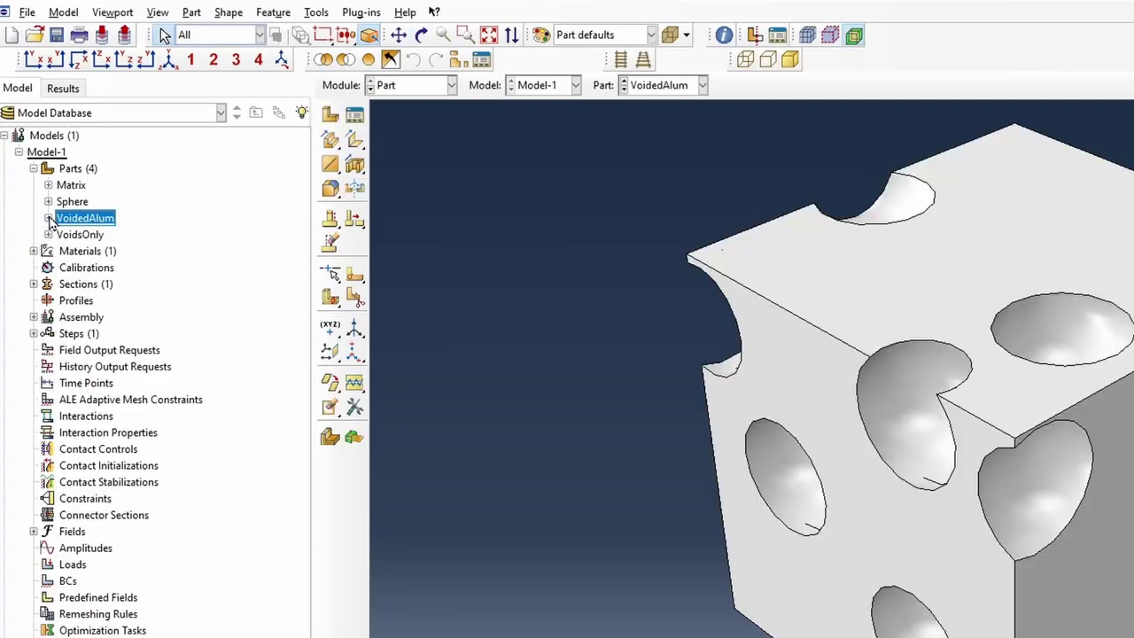
left_click(48, 218)
left_click(63, 317)
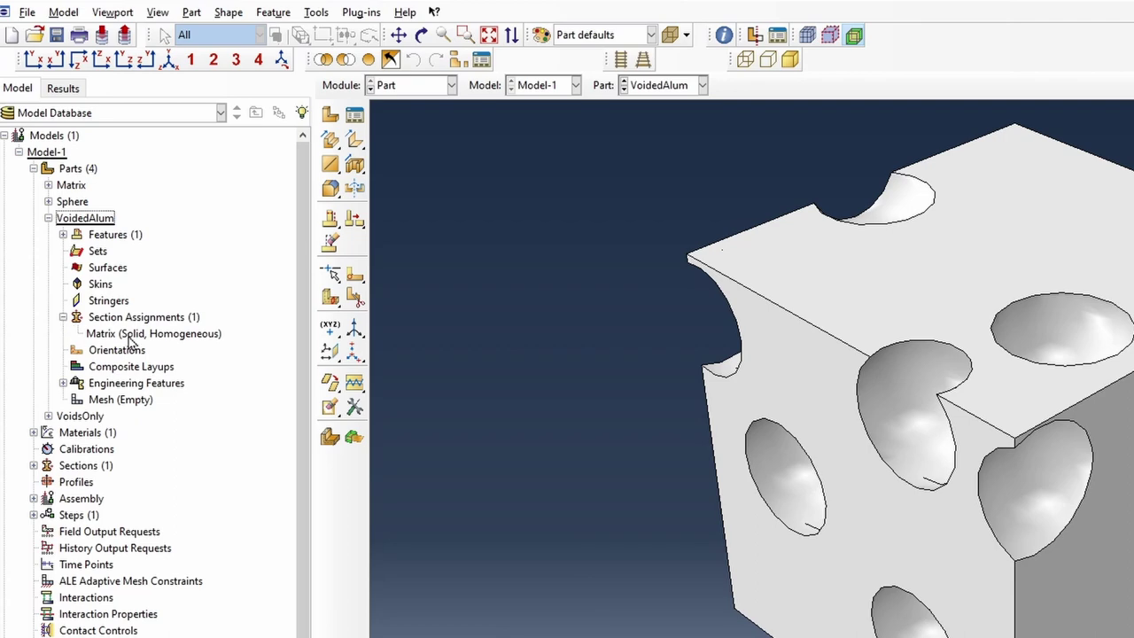
double_click(132, 335)
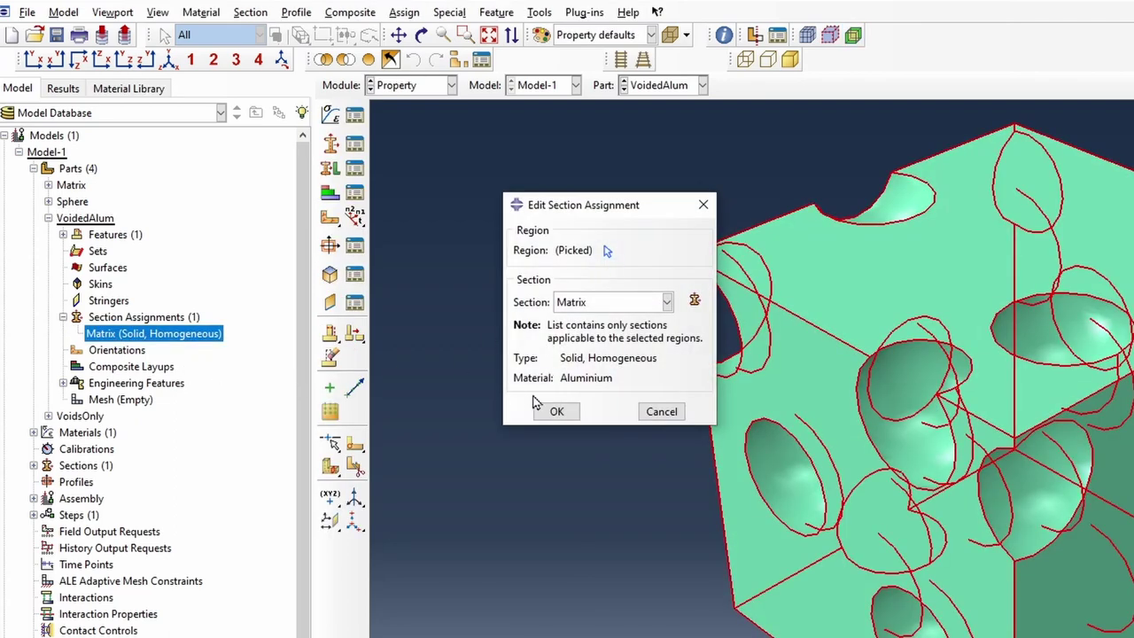
left_click(555, 411)
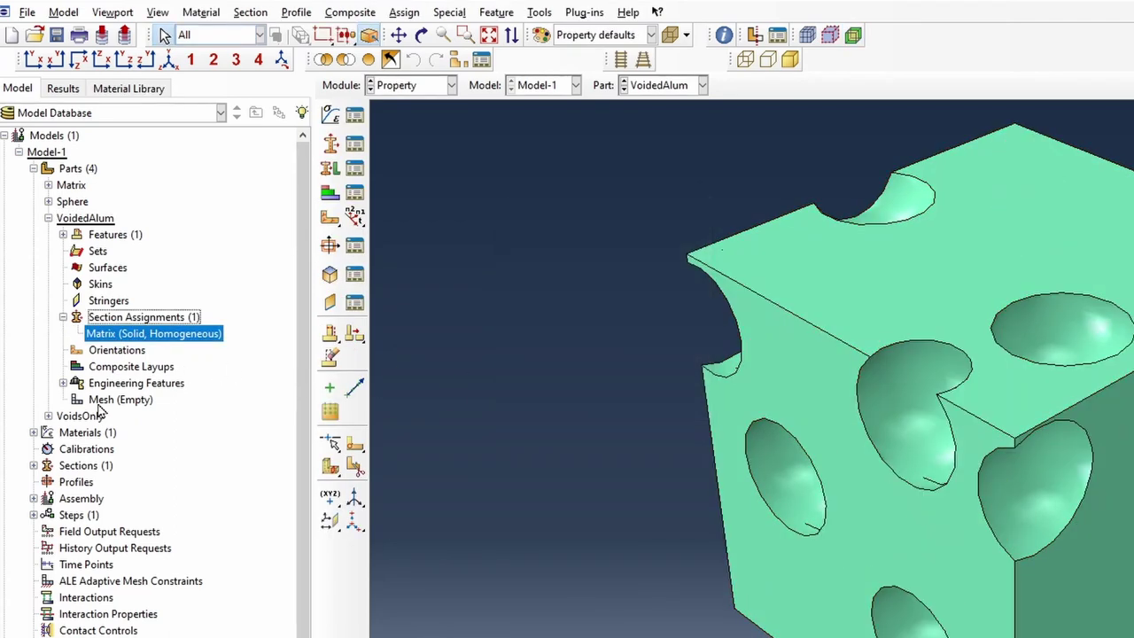
- Add Plastic behaviour to Aluminium with yield stress 250e6 at 0.0 plastic strain
left_click(33, 433)
double_click(88, 454)
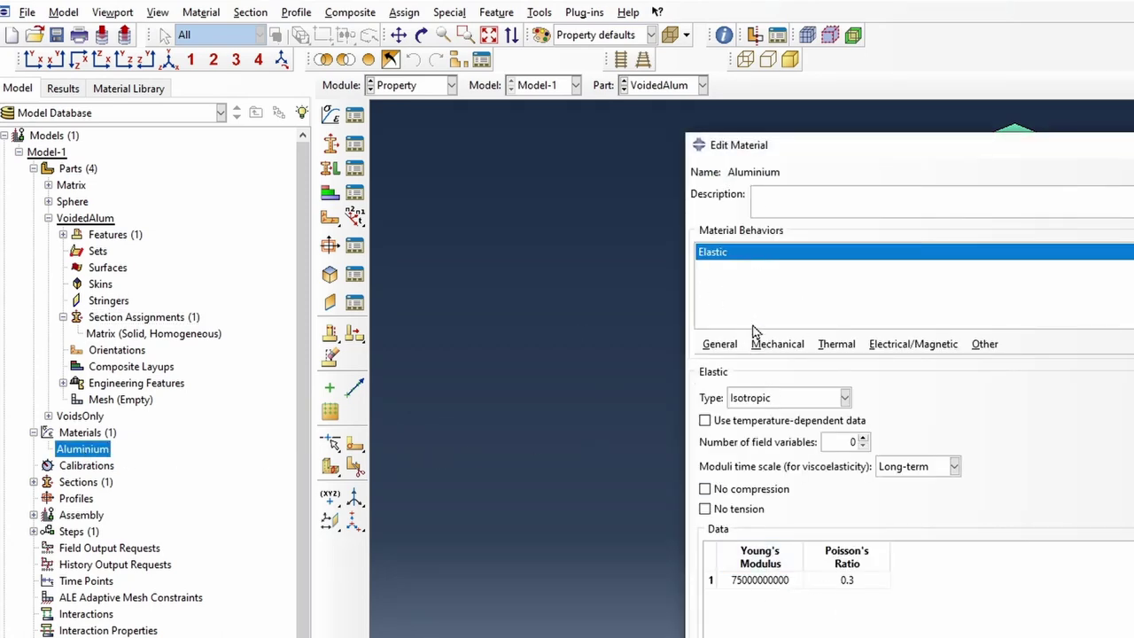
left_click(773, 343)
mouse_move(788, 381)
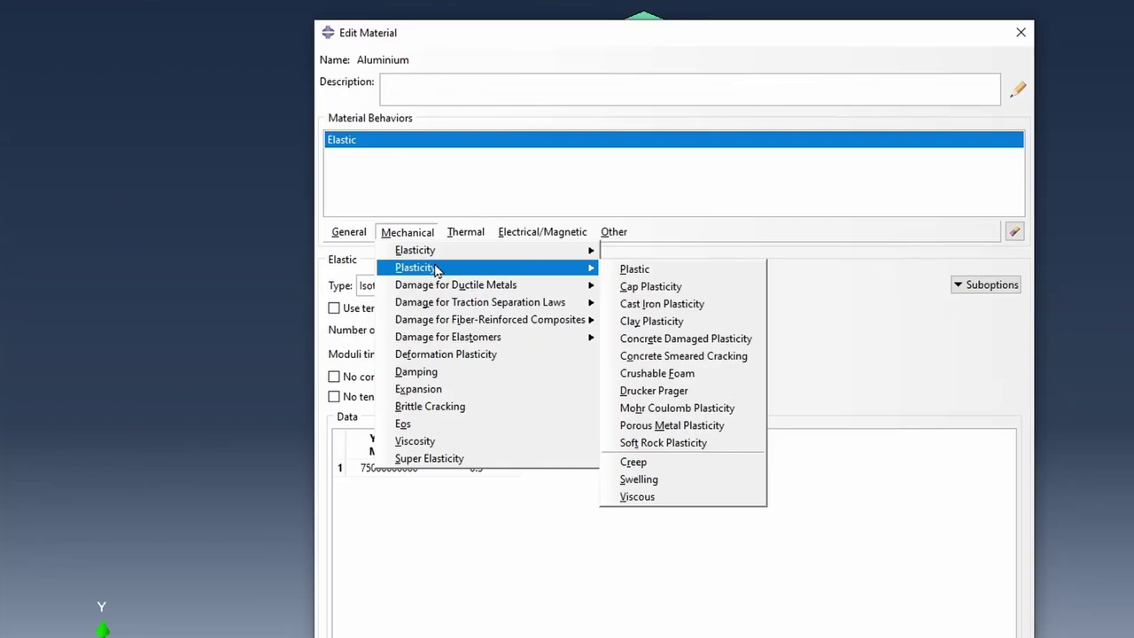
left_click(621, 275)
left_click(389, 443)
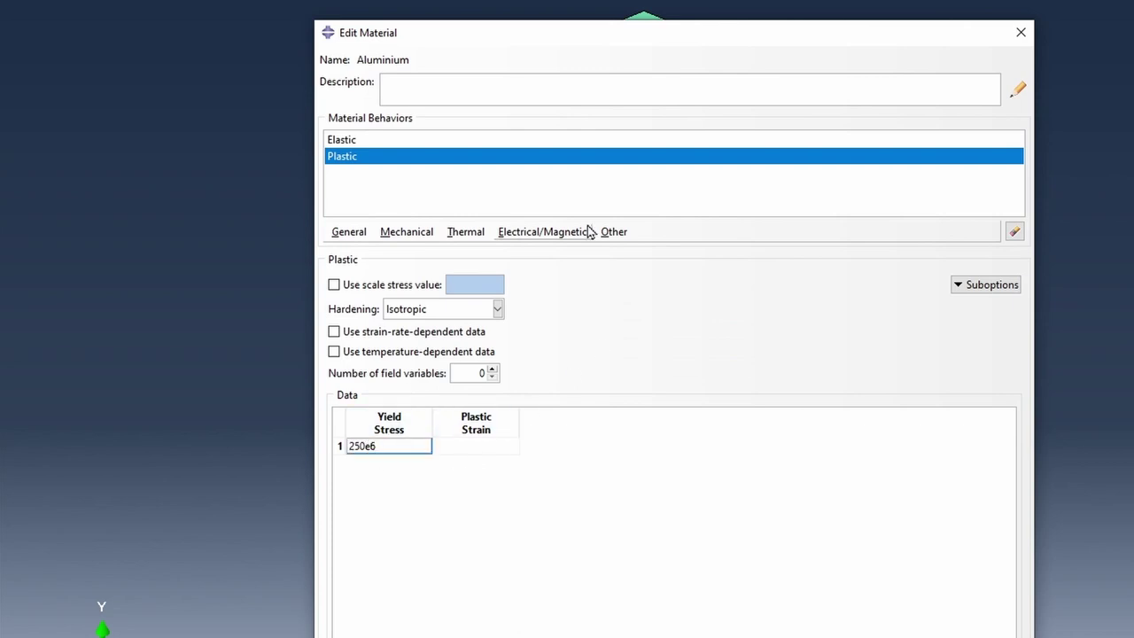
key("Tab")
type("0")
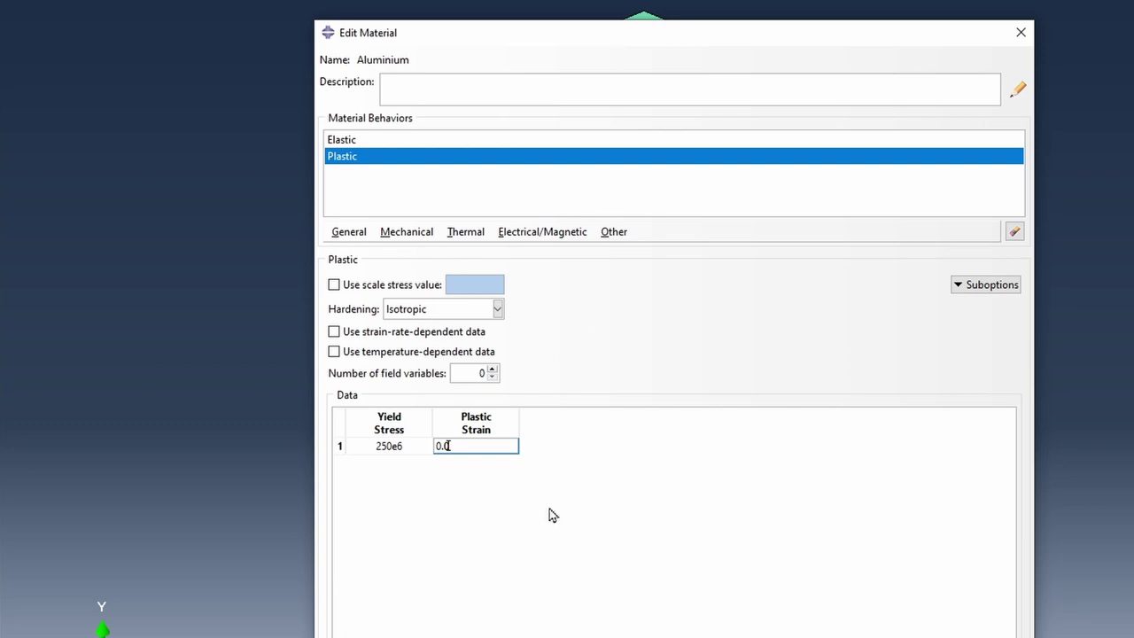
key("Return")
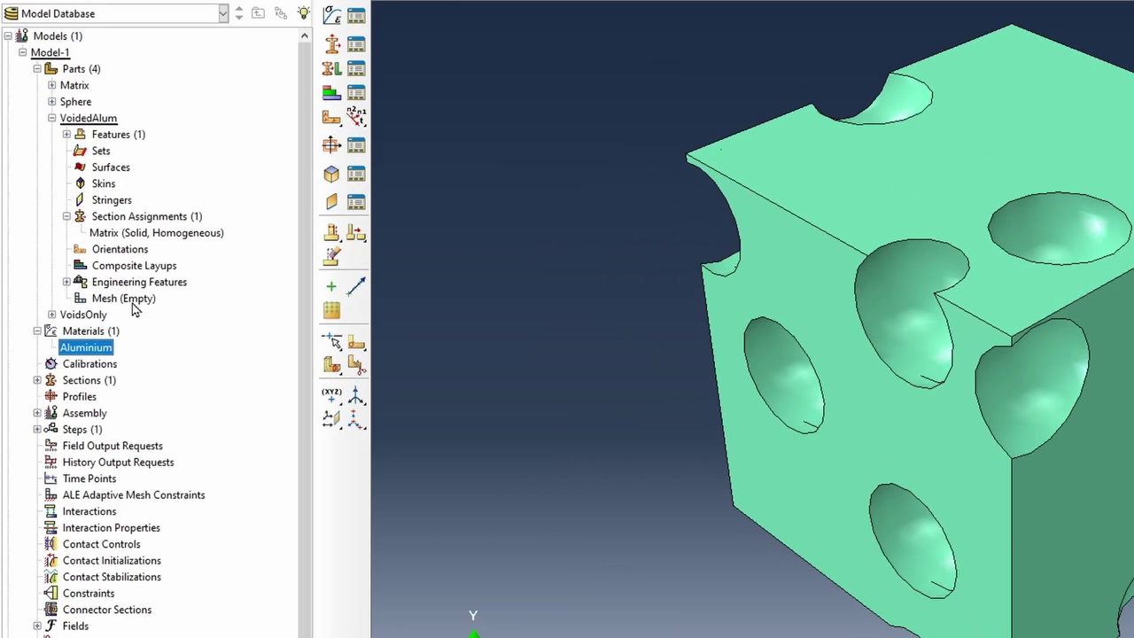
- Seed VoidedAlum at global size 7.2 and mesh it with free tetrahedral elements
double_click(105, 284)
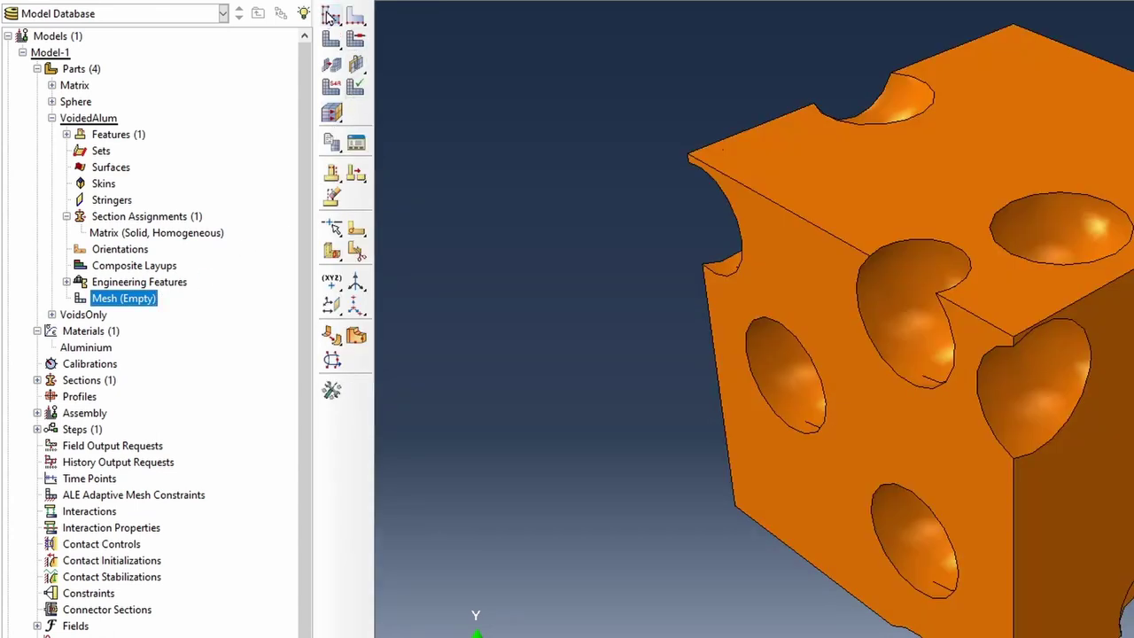
left_click(329, 16)
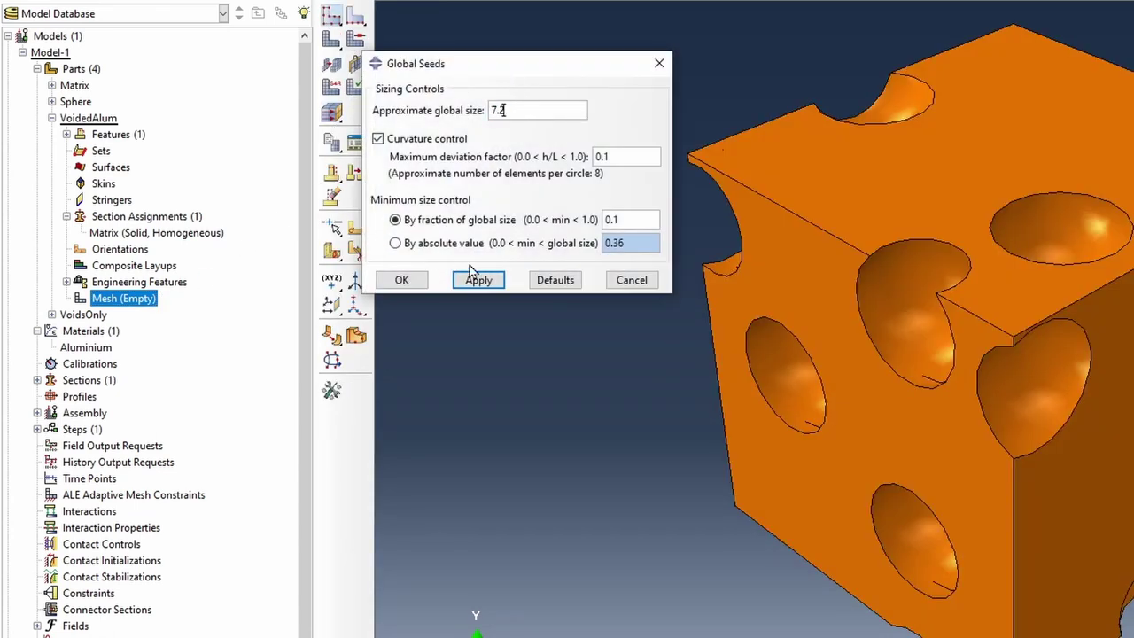
left_click(406, 280)
left_click(331, 64)
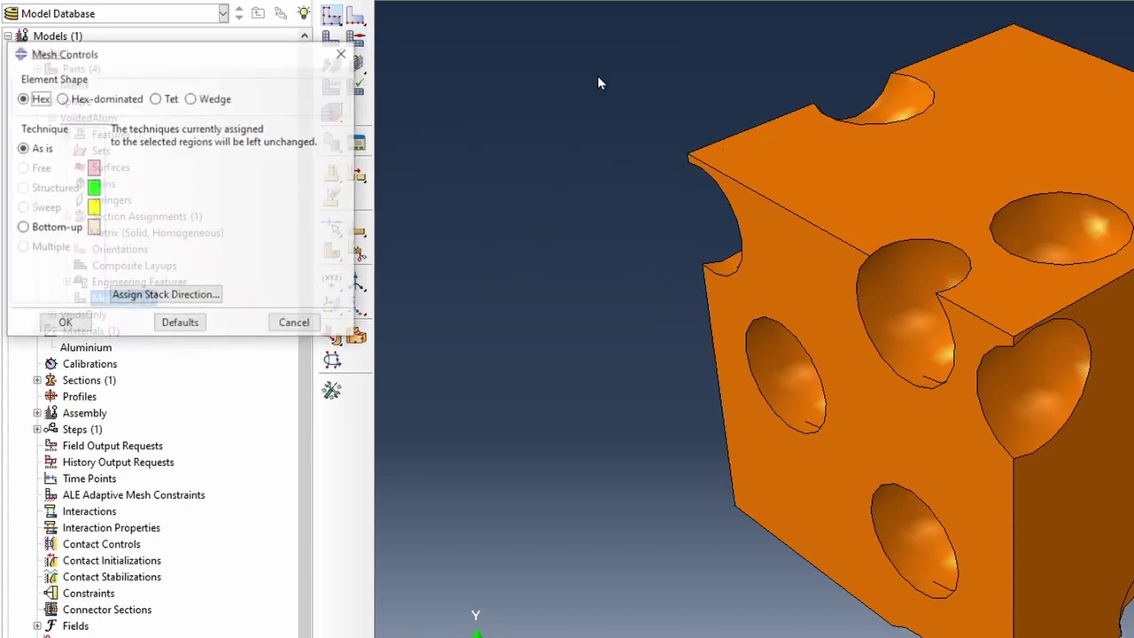
left_click(172, 98)
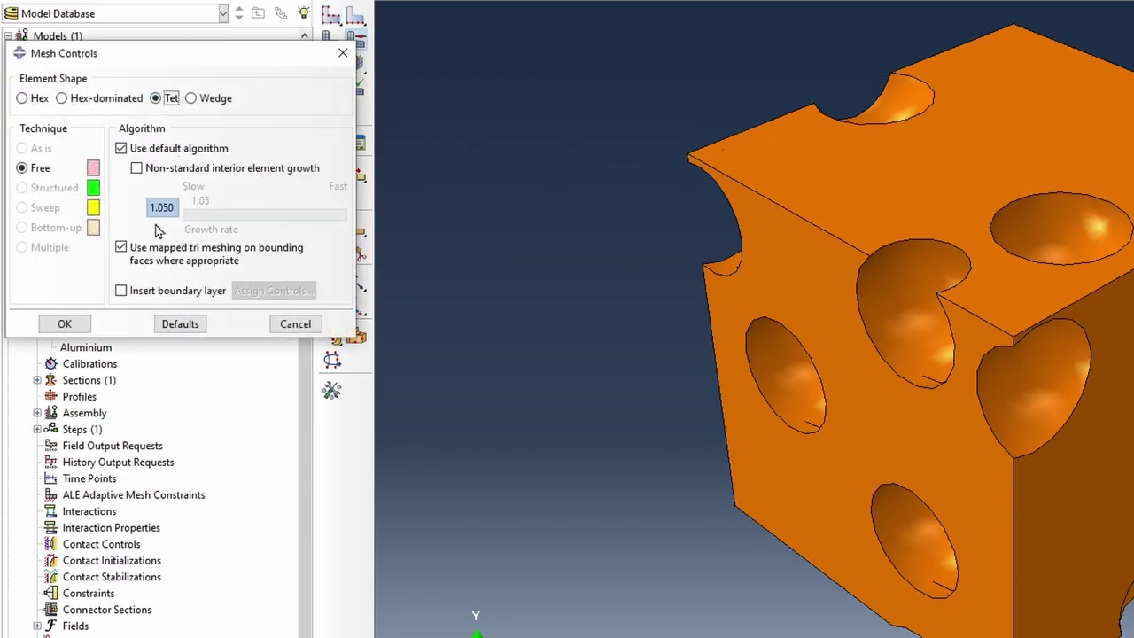
left_click(64, 323)
left_click(331, 39)
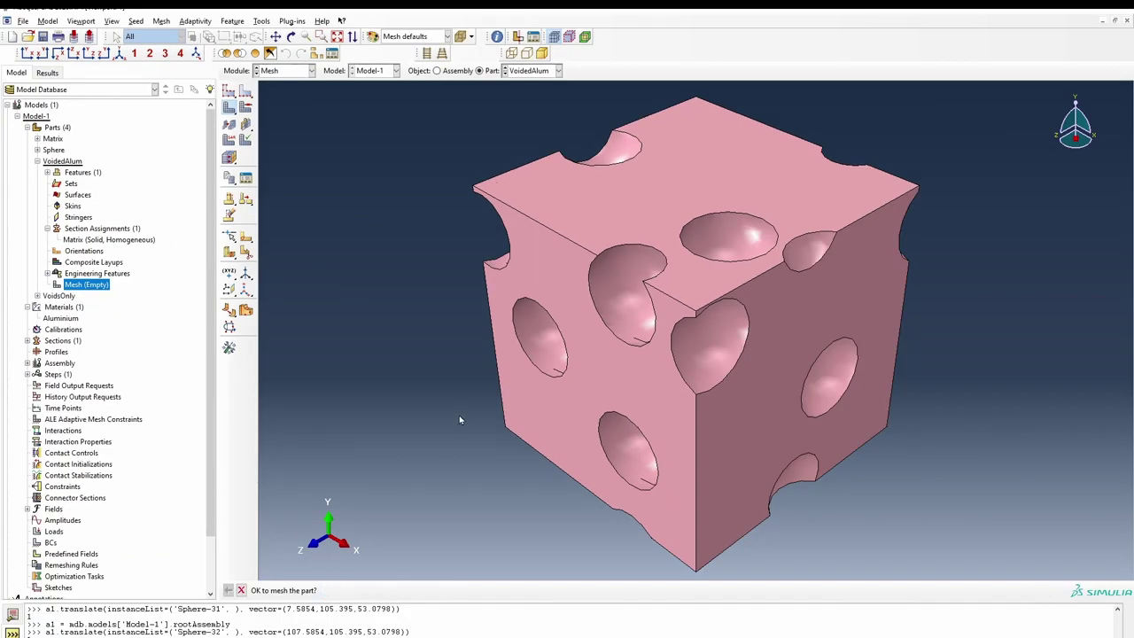
middle_click(459, 419)
left_click(291, 36)
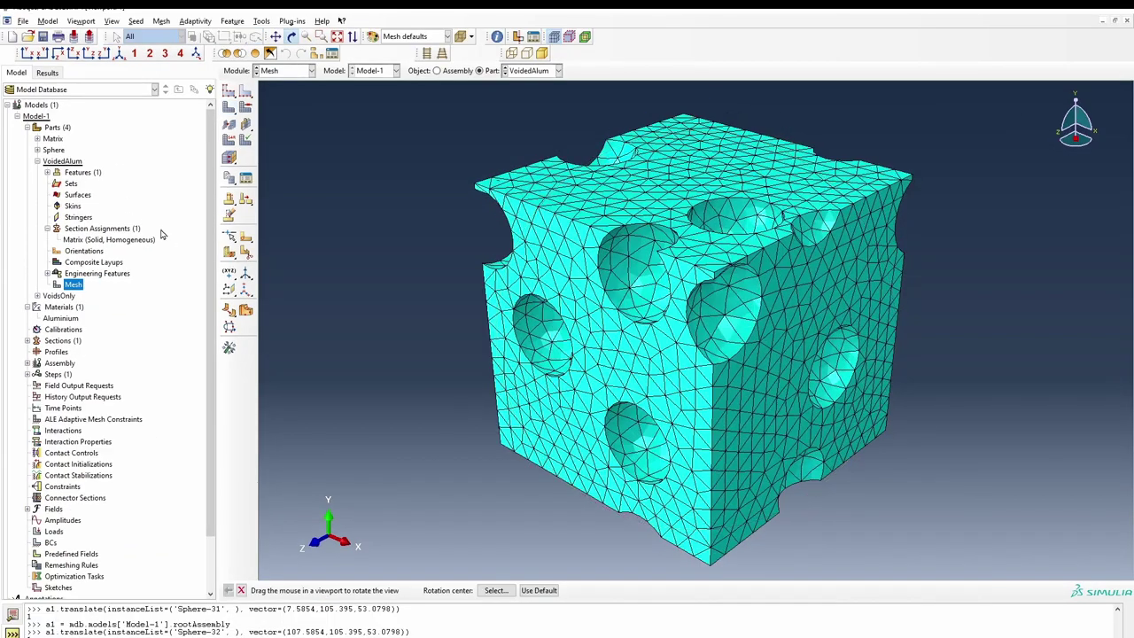
- Create the XFrontSet face set from the cube's right face
left_click(38, 161)
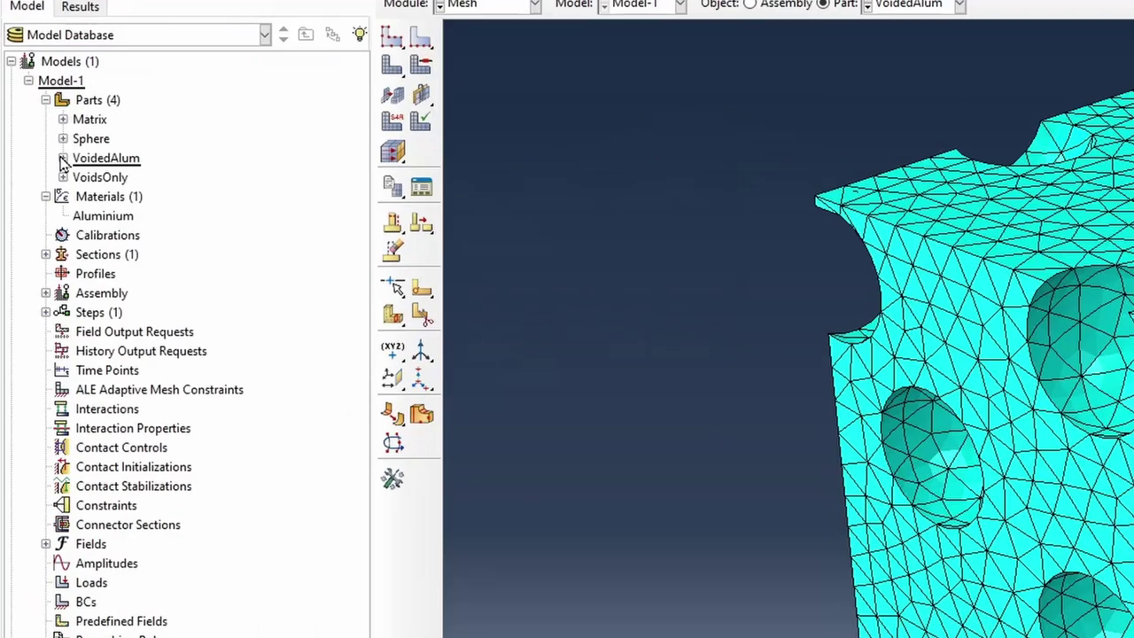
left_click(37, 161)
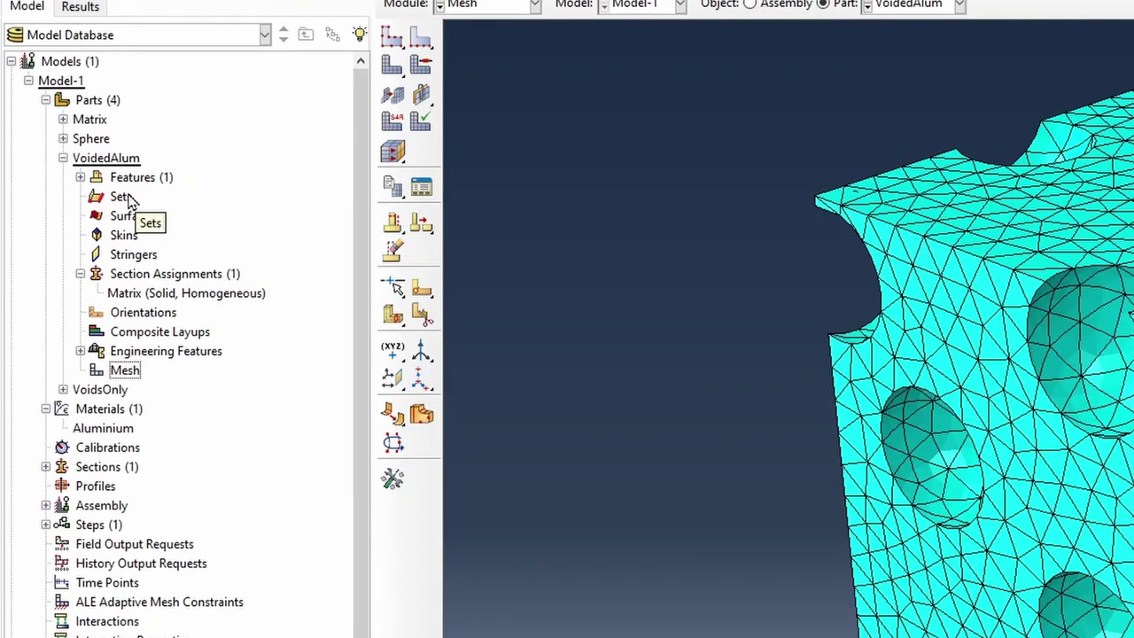
double_click(122, 197)
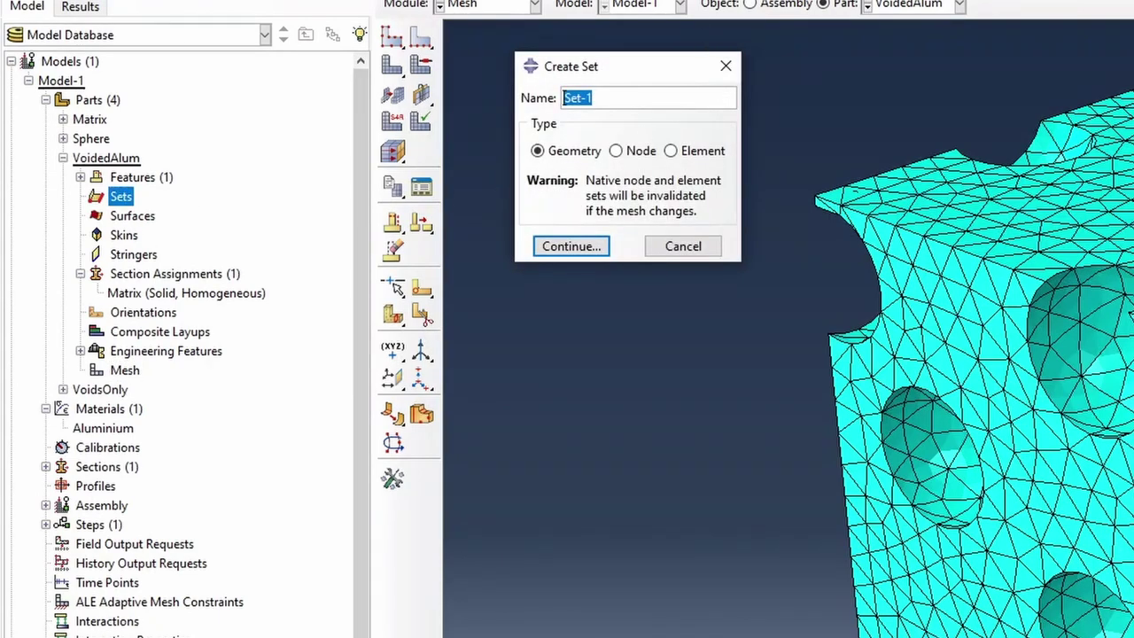
type("XFront")
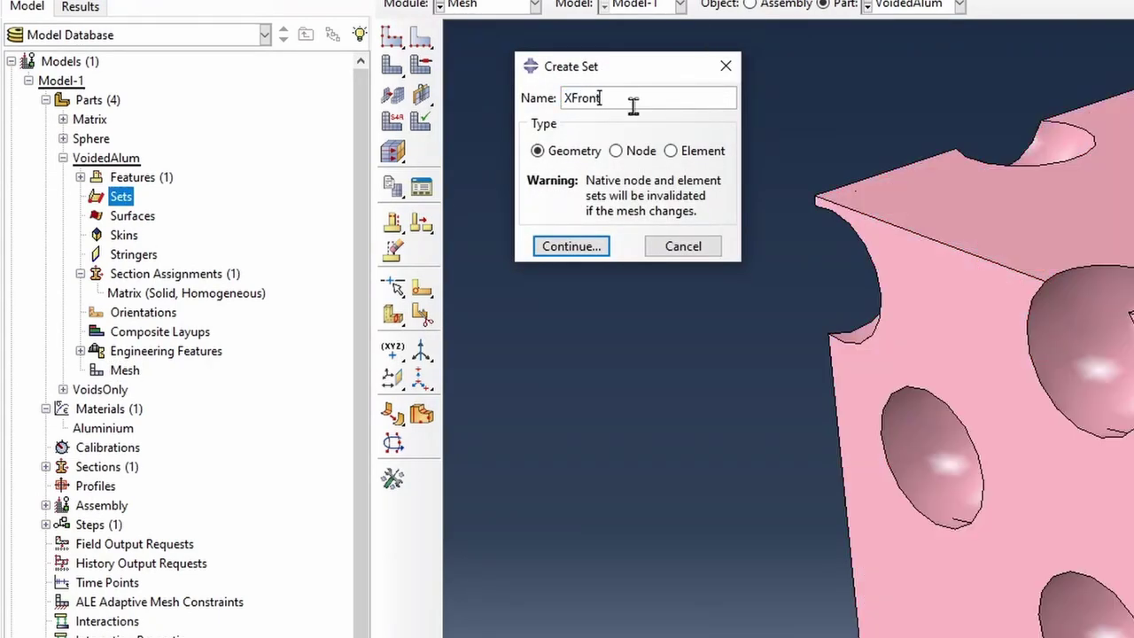
left_click(556, 248)
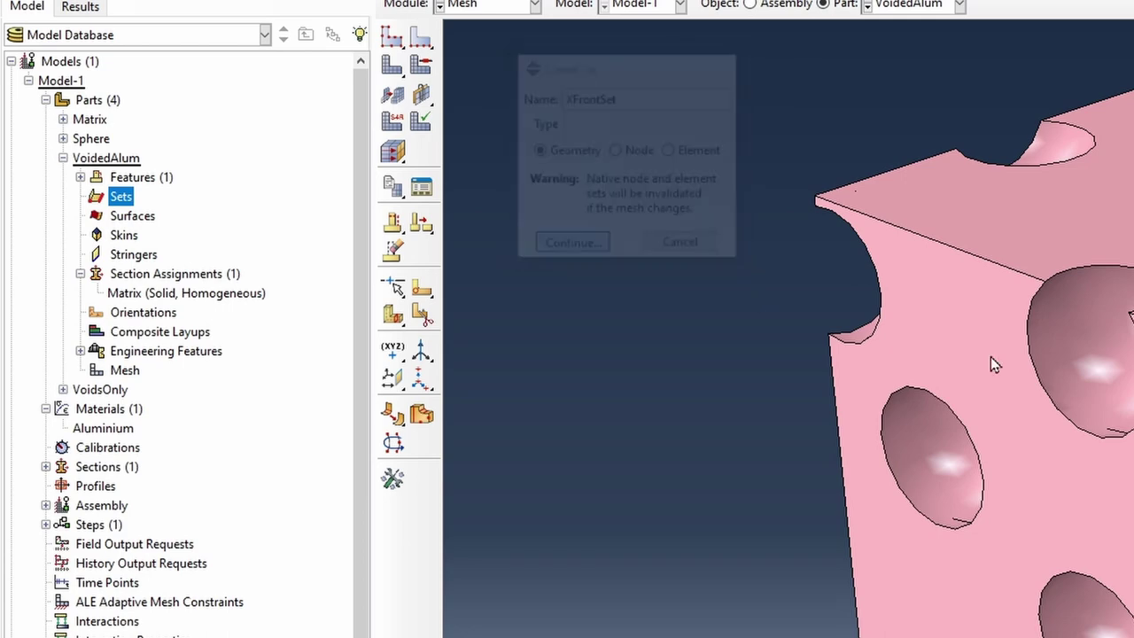
left_click(927, 222)
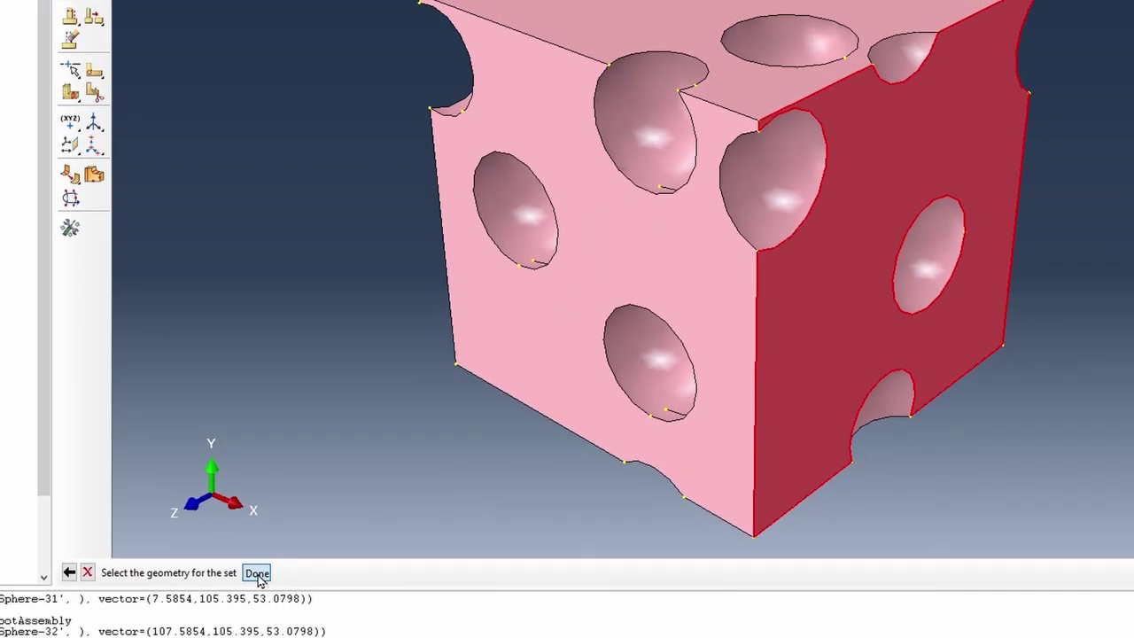
left_click(256, 573)
- Create the YTopSet face set from the cube's top face
double_click(71, 183)
type("YTopSet")
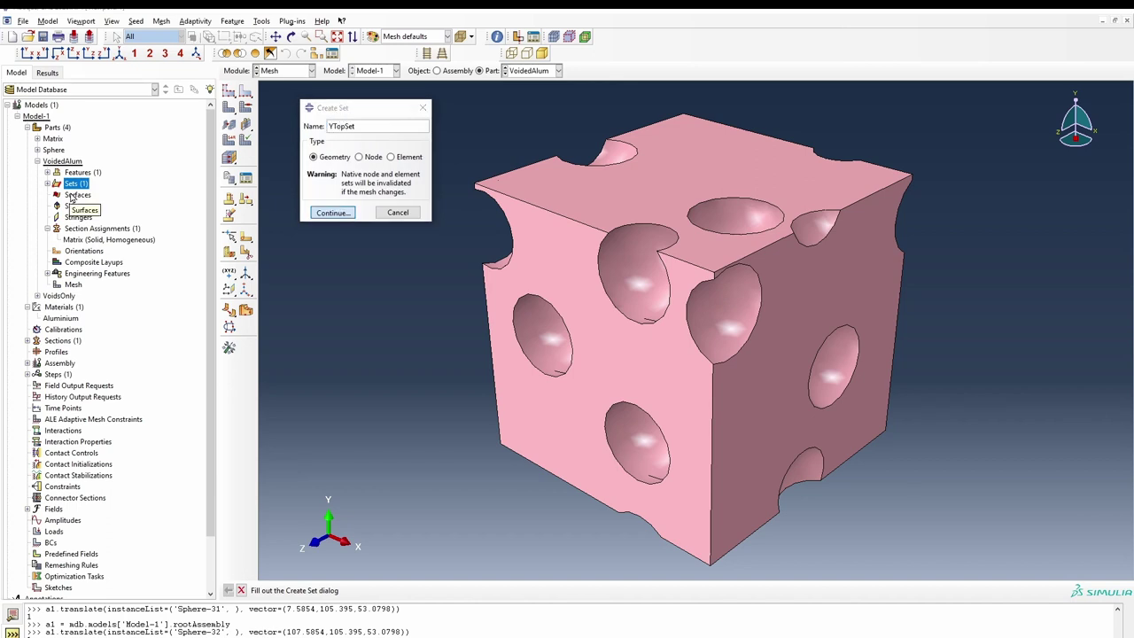
left_click(332, 212)
left_click(709, 190)
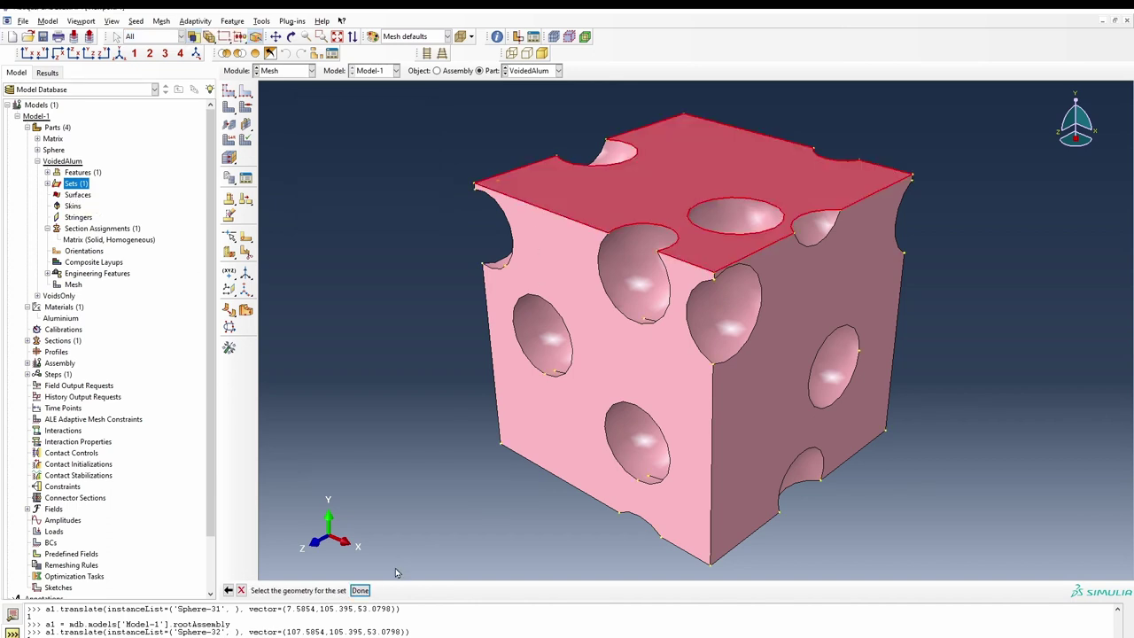
left_click(359, 590)
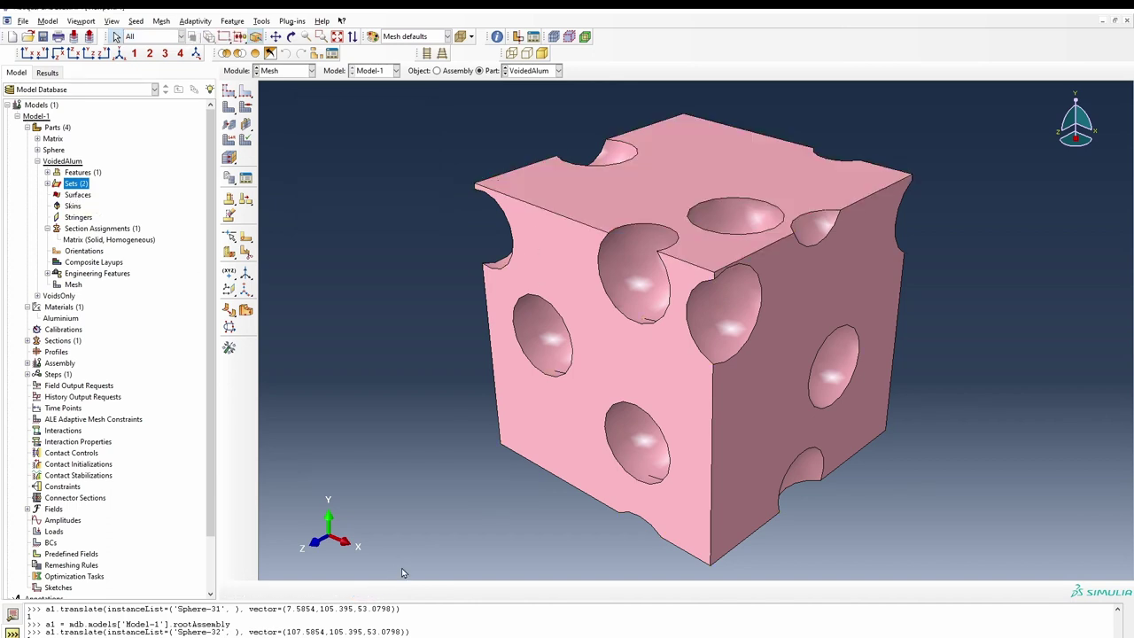
- Rotate the cube to expose hidden faces and create YBaseSet from its bottom face
double_click(77, 184)
key("Escape")
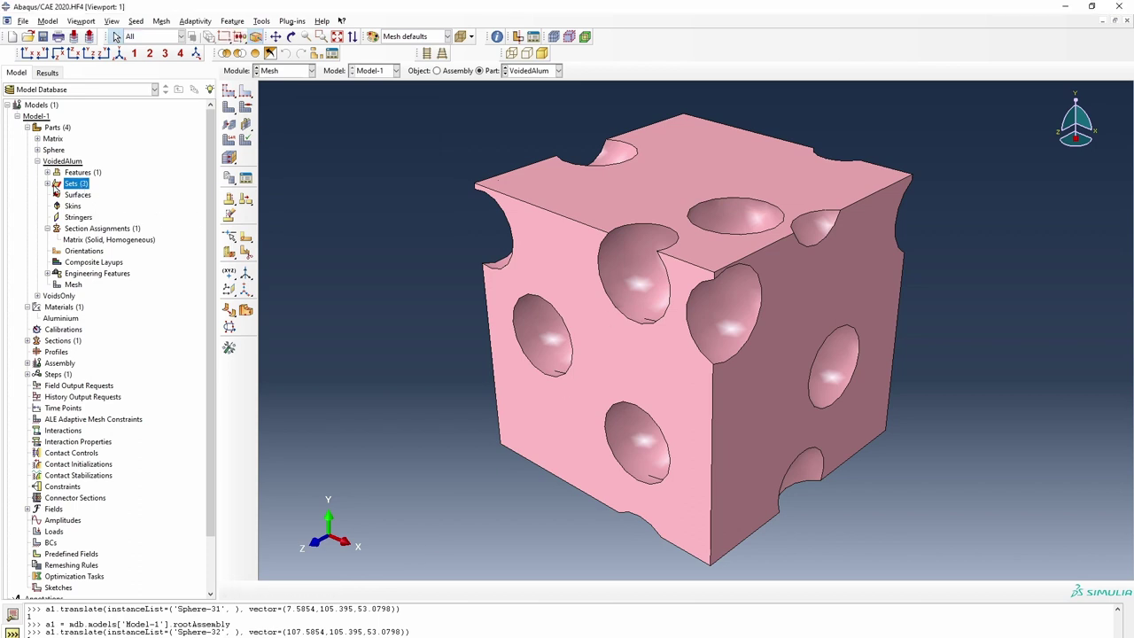
left_click(47, 183)
left_click(75, 183)
left_click(291, 37)
left_click_drag(479, 381, 523, 417)
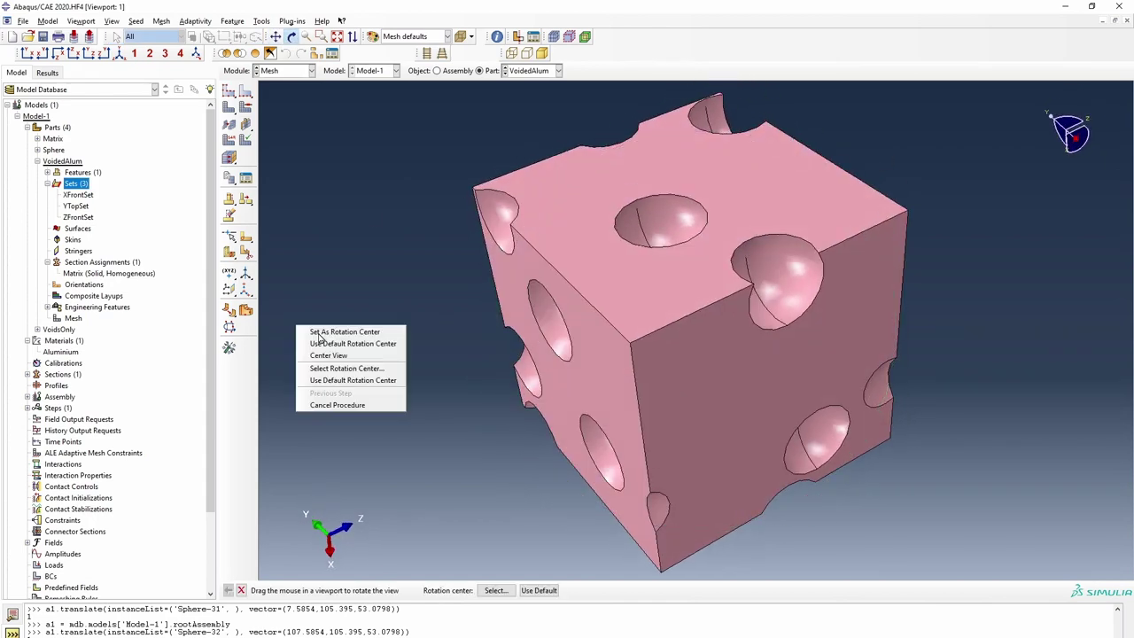
double_click(75, 183)
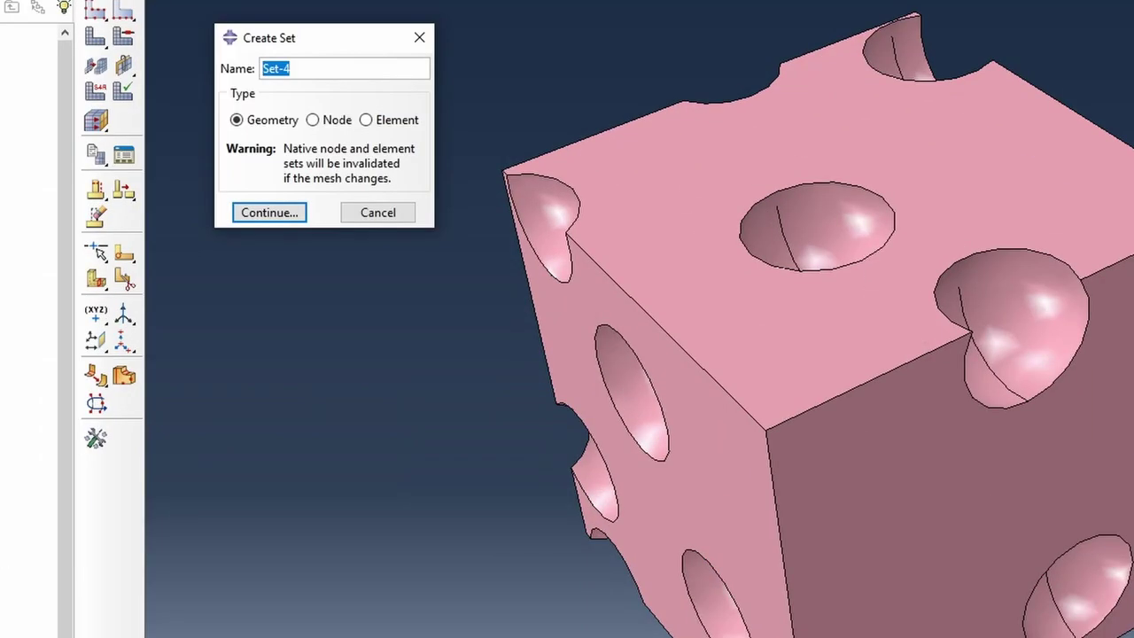
type("YBaseSet")
left_click(270, 213)
left_click(762, 399)
left_click(362, 592)
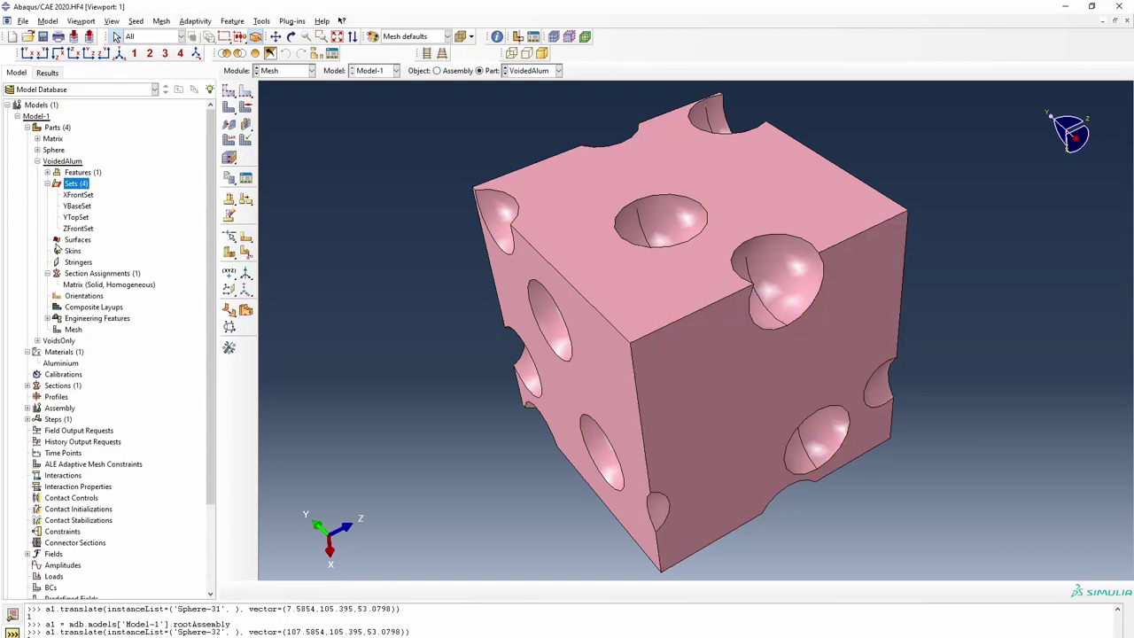
- Create ZBaseSet from the back Z face and XBackSet from the back X face
double_click(76, 183)
type("ZBaseSet")
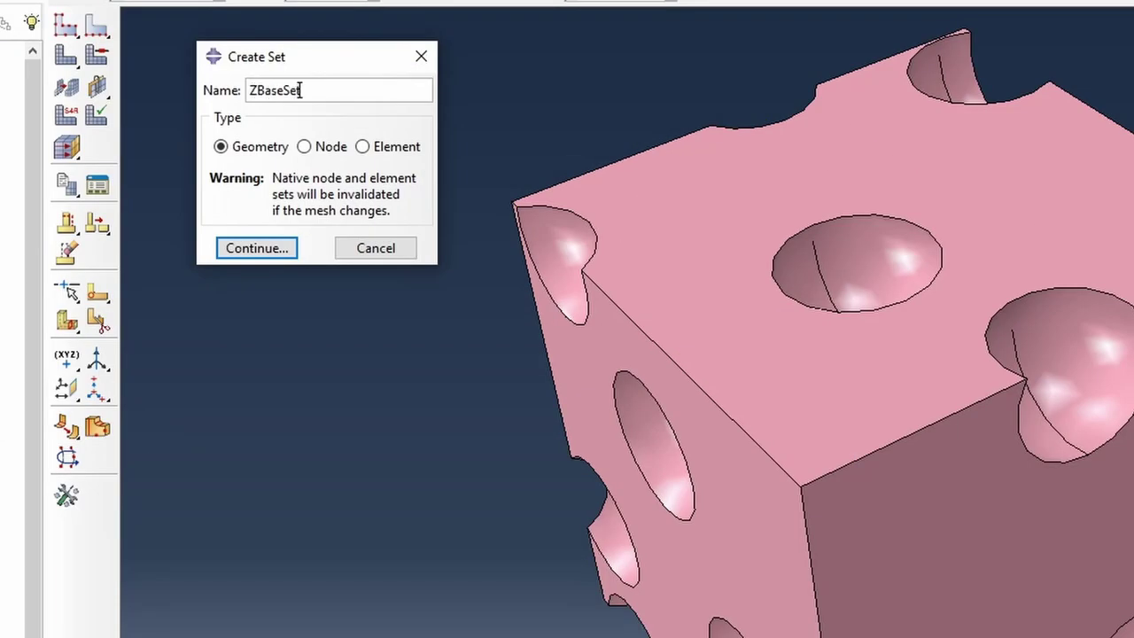
left_click(257, 248)
left_click(536, 492)
left_click(360, 595)
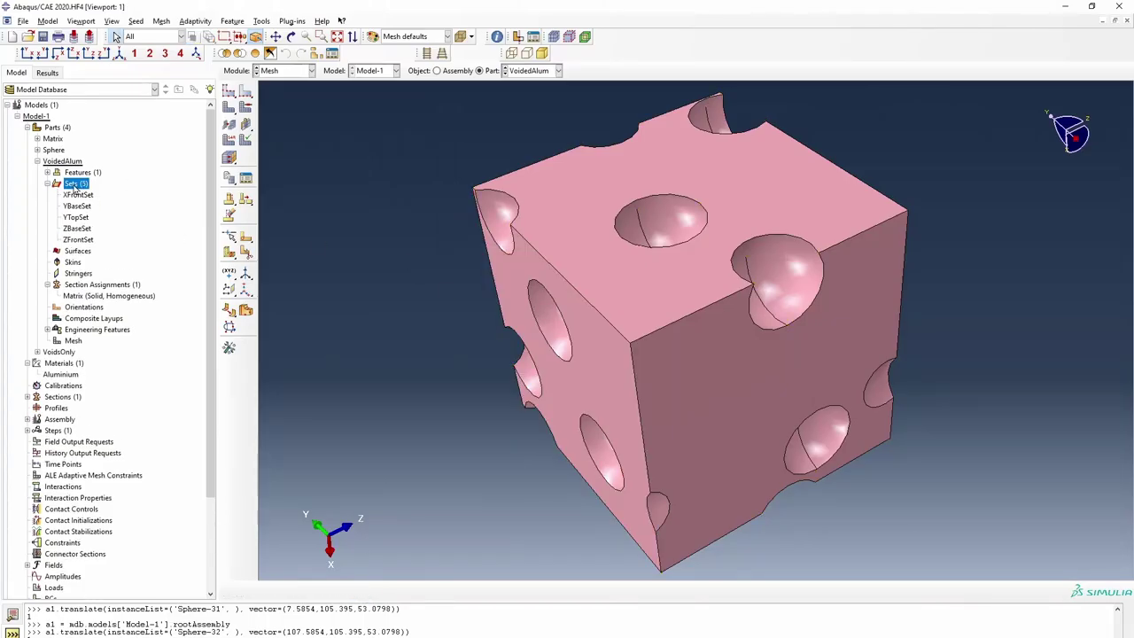
double_click(76, 184)
type("XBack")
left_click(328, 211)
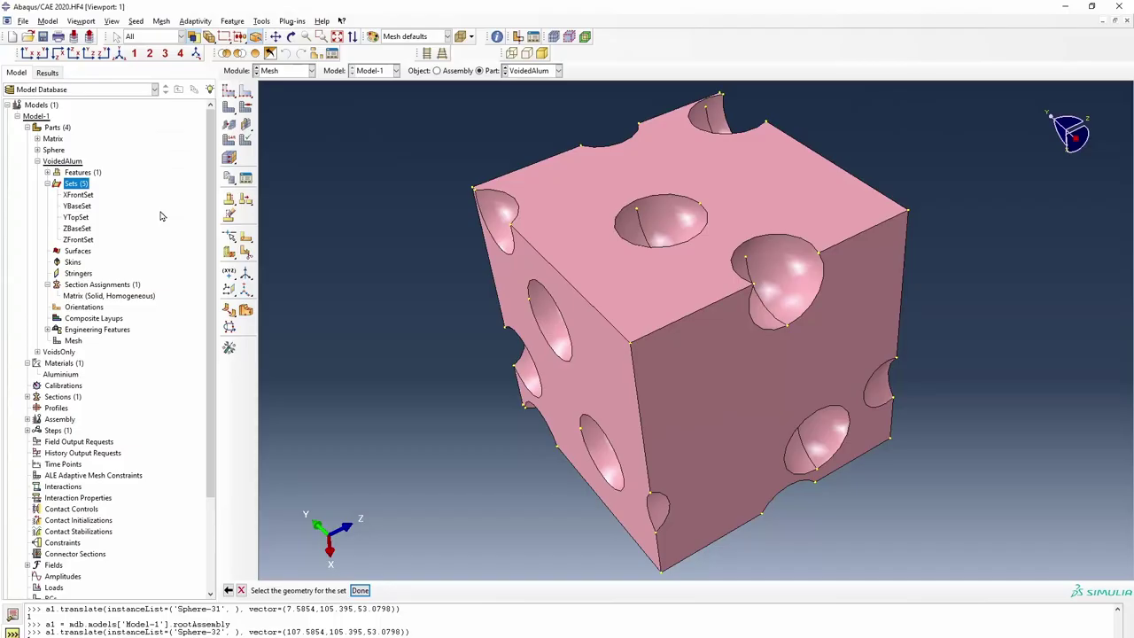
left_click(621, 272)
left_click(360, 590)
- Check the faces covered by all six sets, from XBackSet to ZFrontSet
left_click(76, 195)
left_click(77, 205)
left_click(77, 217)
left_click(77, 228)
left_click(77, 239)
left_click(78, 251)
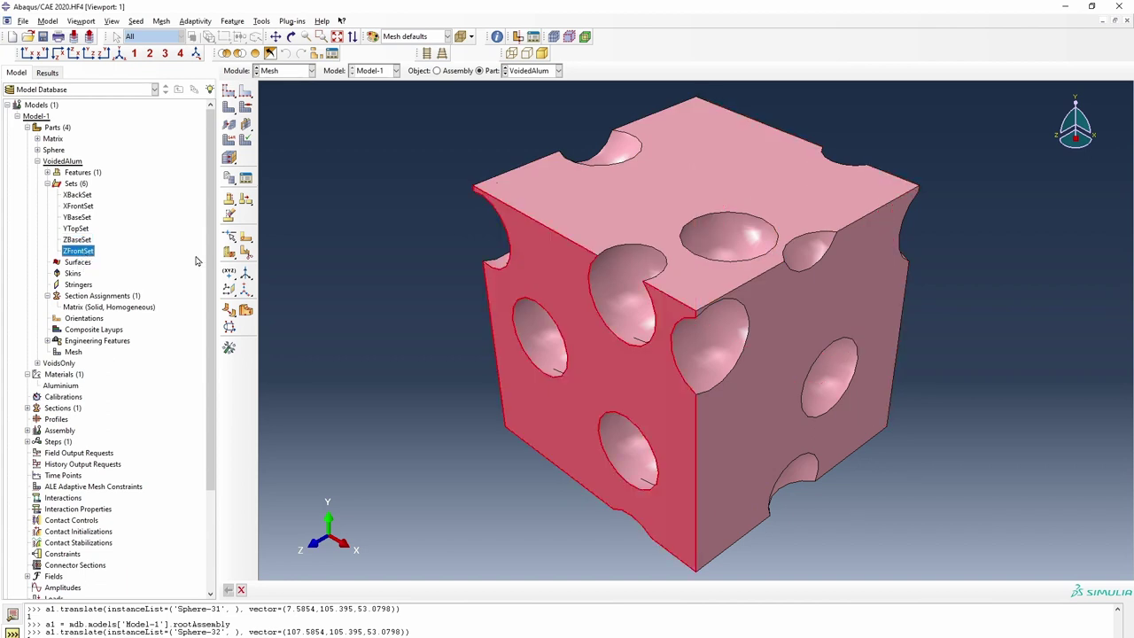
left_click(76, 183)
scroll(619, 250, "up", 3)
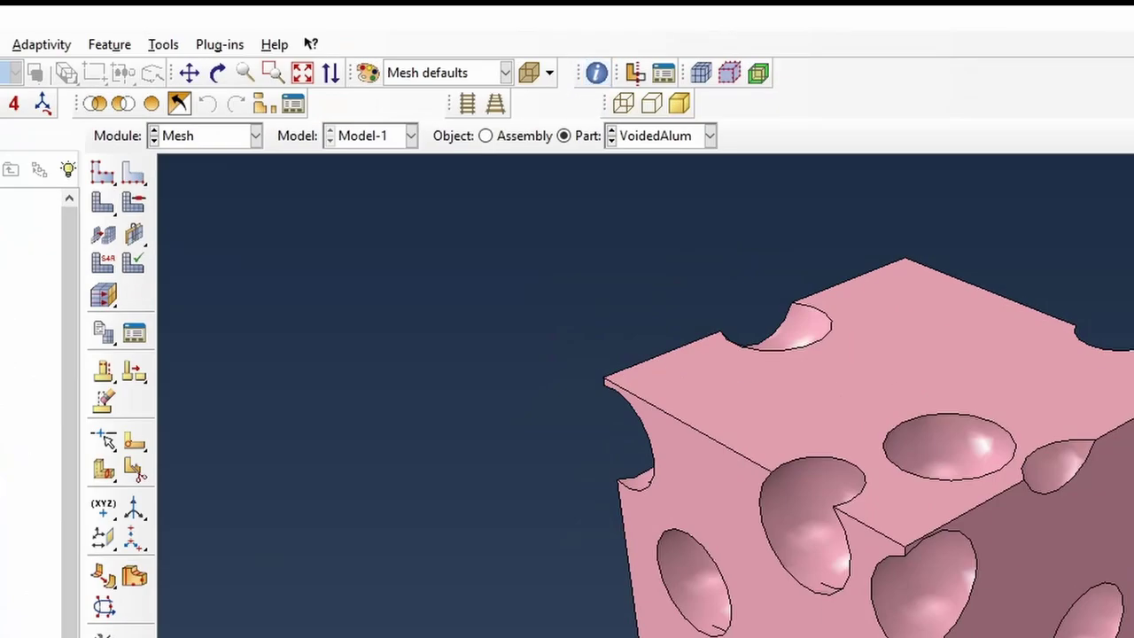
- Query the cube's bottom corner vertex to confirm it lies at 100, 0, 100
left_click(497, 36)
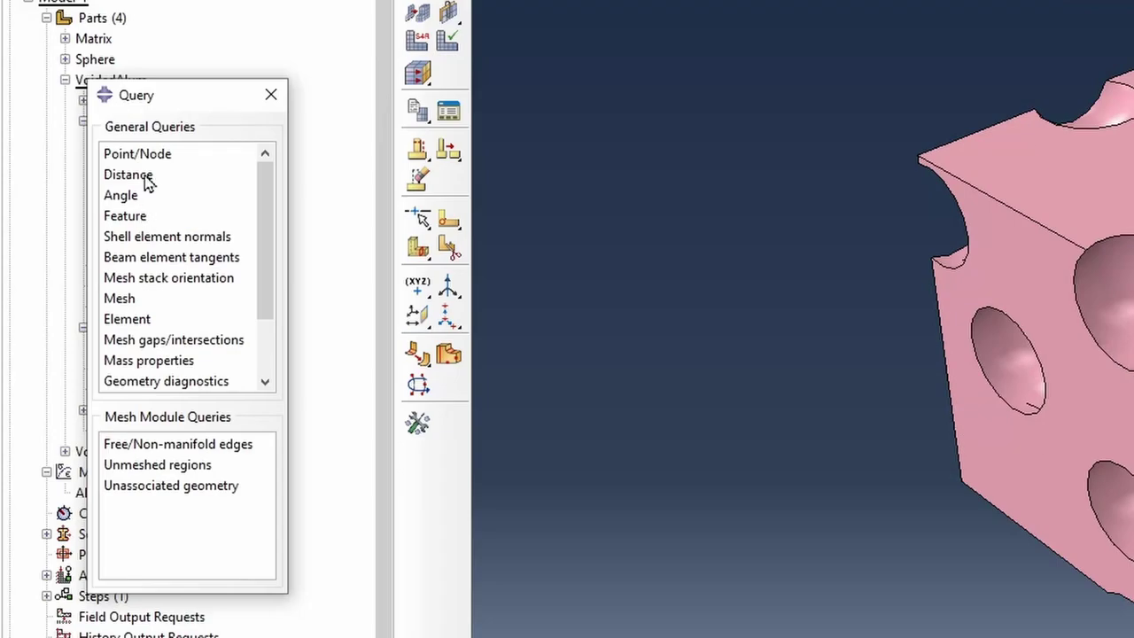
left_click(151, 158)
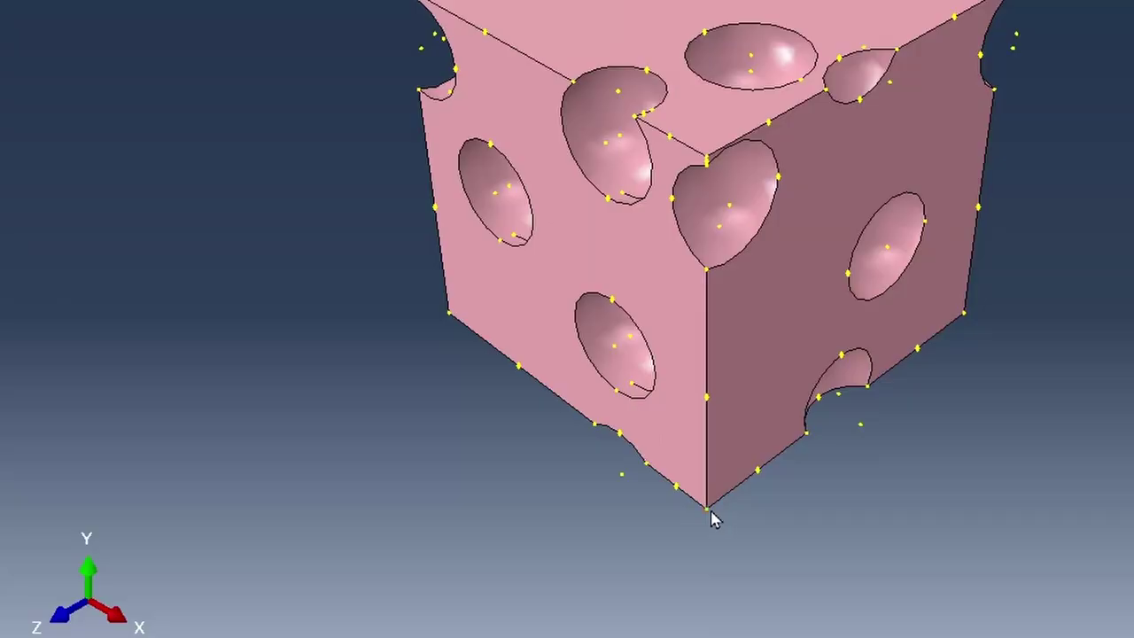
left_click(709, 511)
left_click(333, 591)
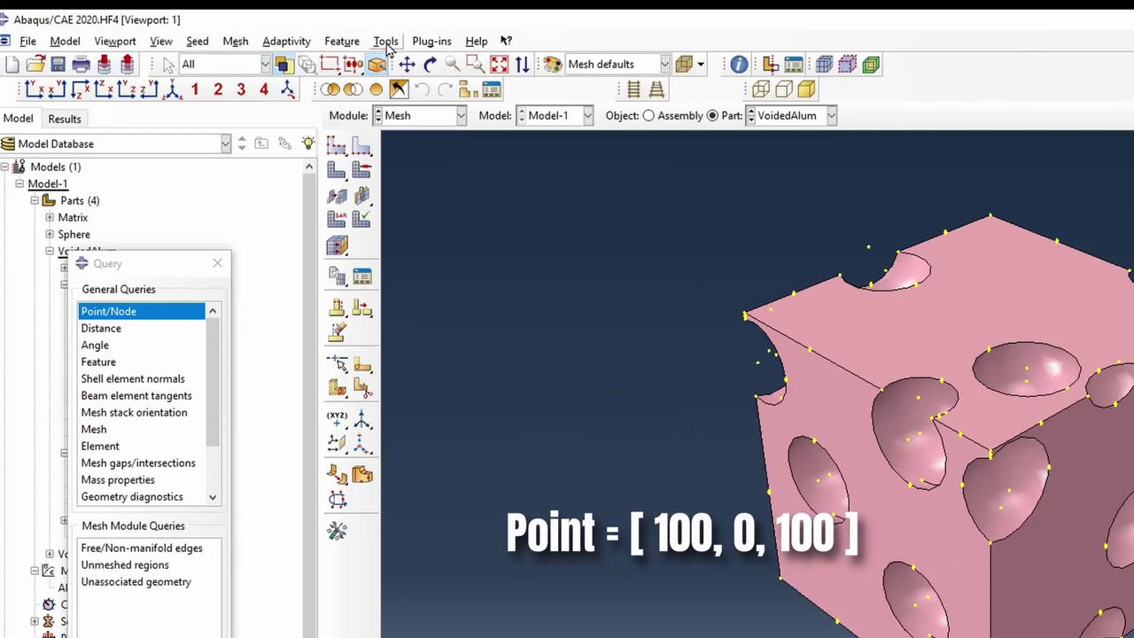
- In the Part module, place a reference point at 120, 0, 100
left_click(261, 20)
mouse_move(233, 26)
left_click(476, 203)
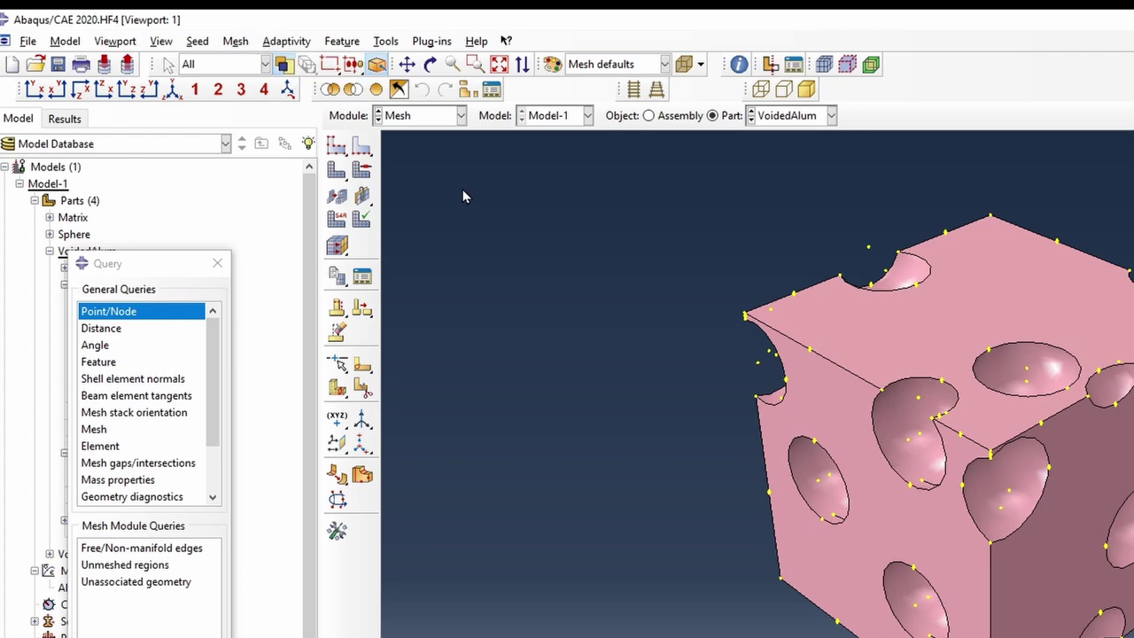
left_click(420, 117)
left_click(397, 135)
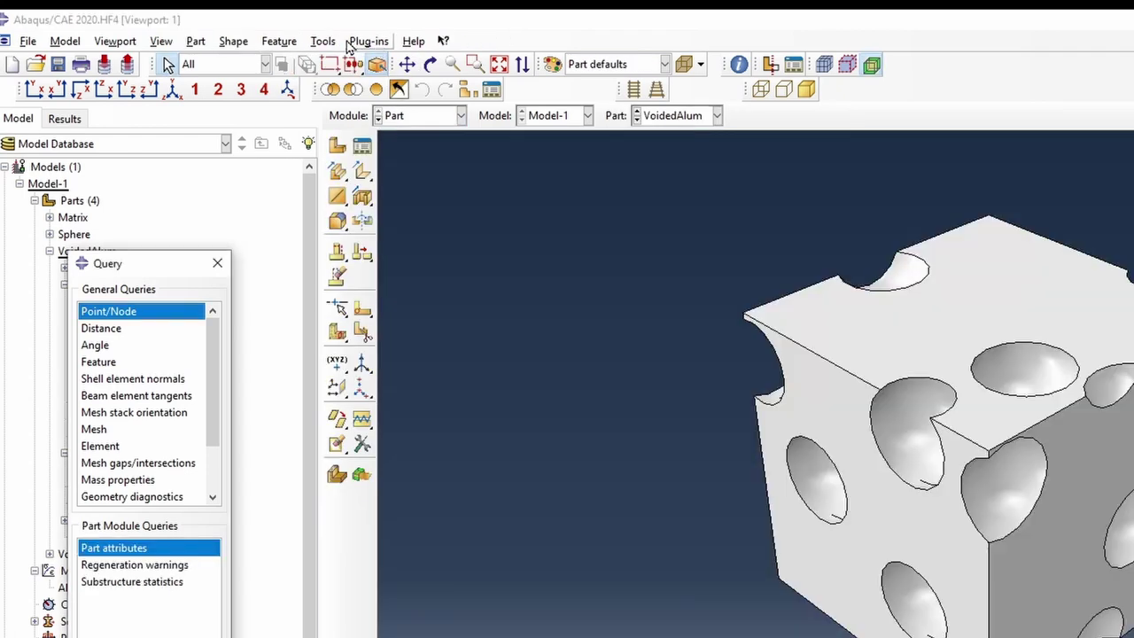
left_click(323, 41)
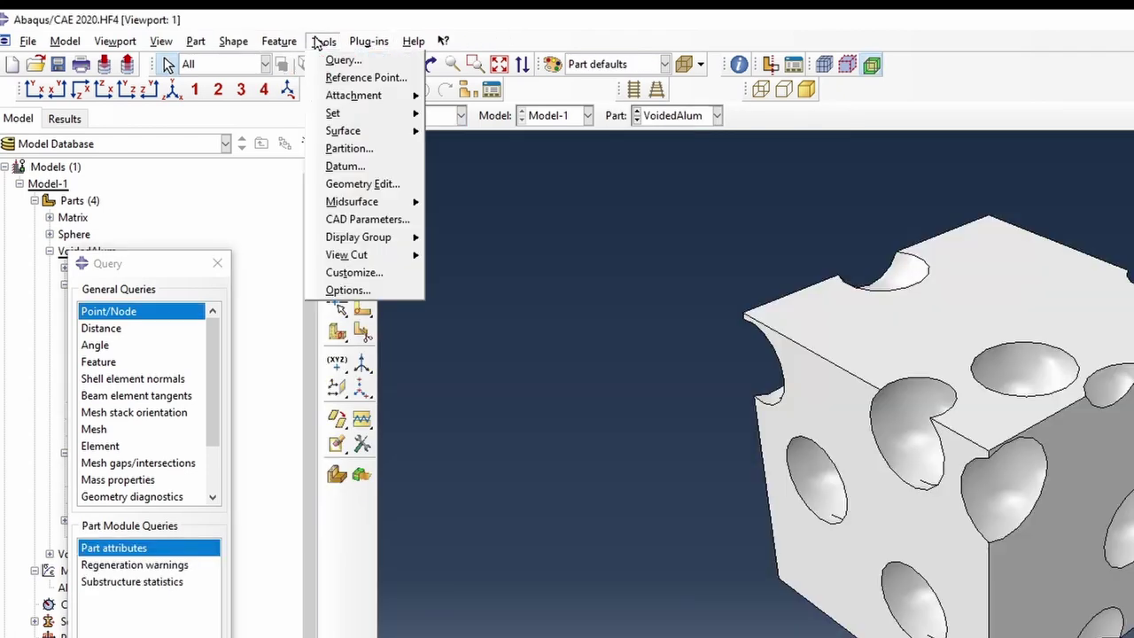
left_click(365, 77)
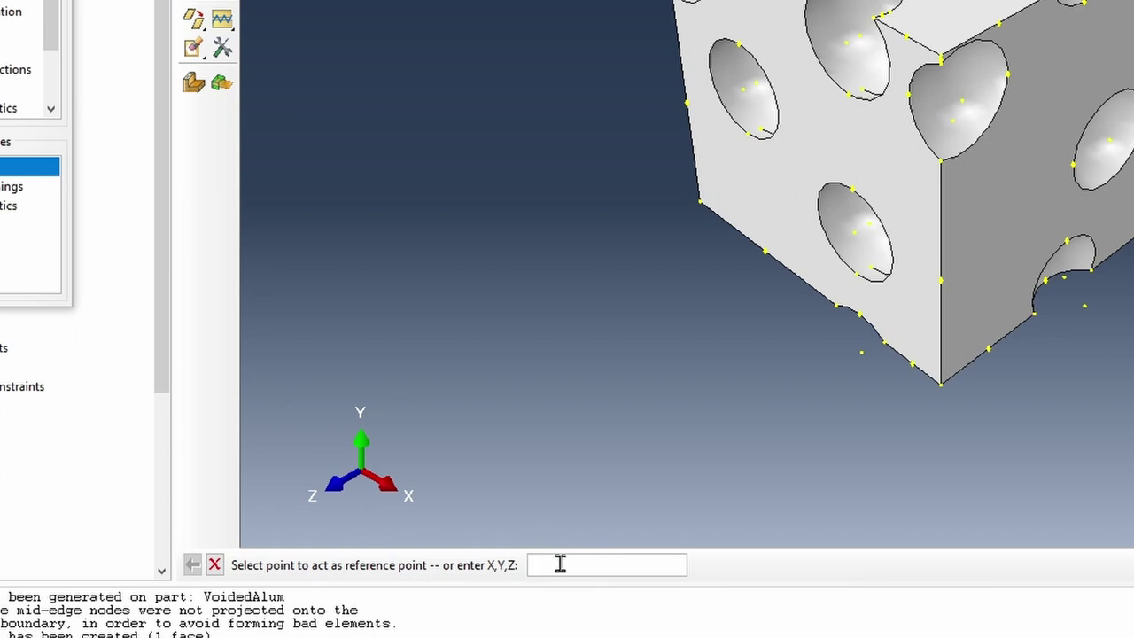
type("120,0,100")
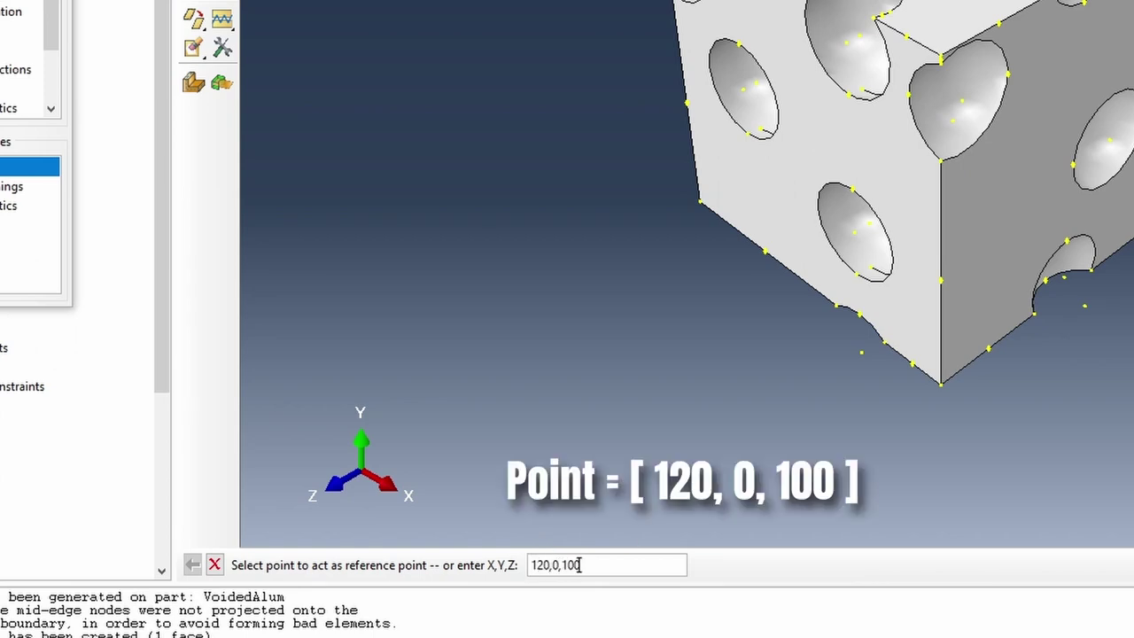
key("Return")
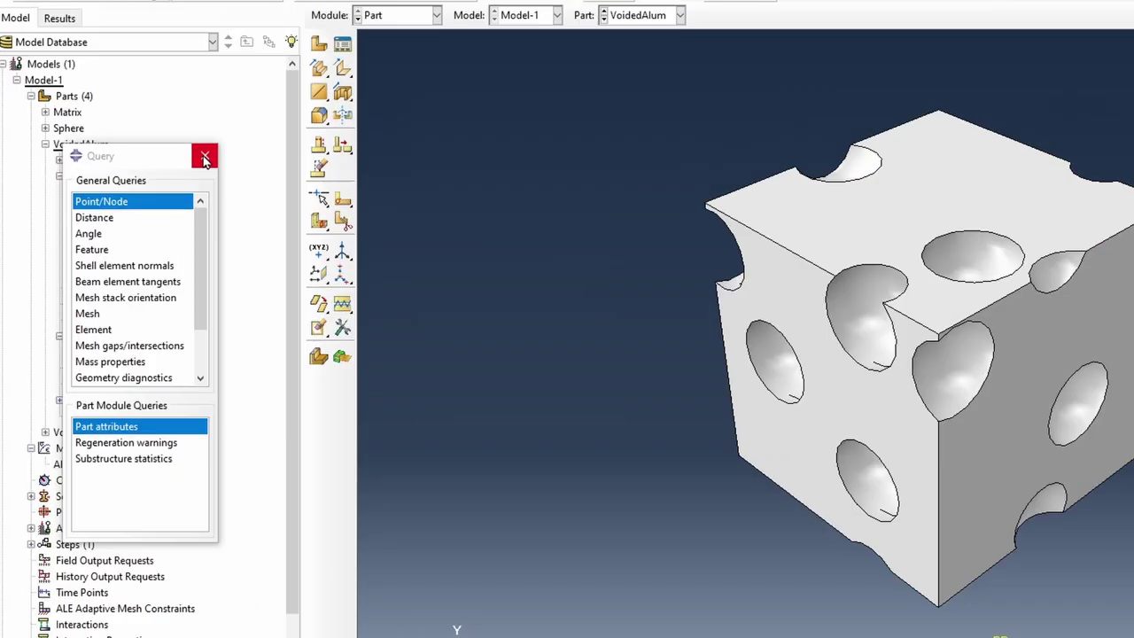
- Close the query window and put the reference point into a new set named RPSet
left_click(148, 168)
left_click(76, 183)
double_click(114, 173)
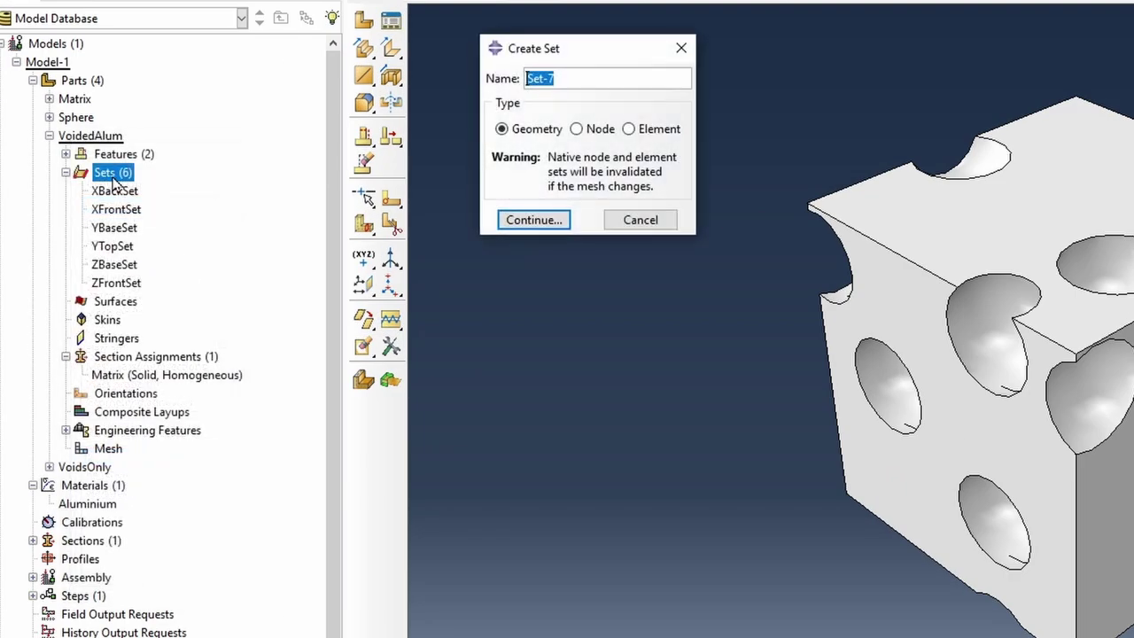
type("RPSet")
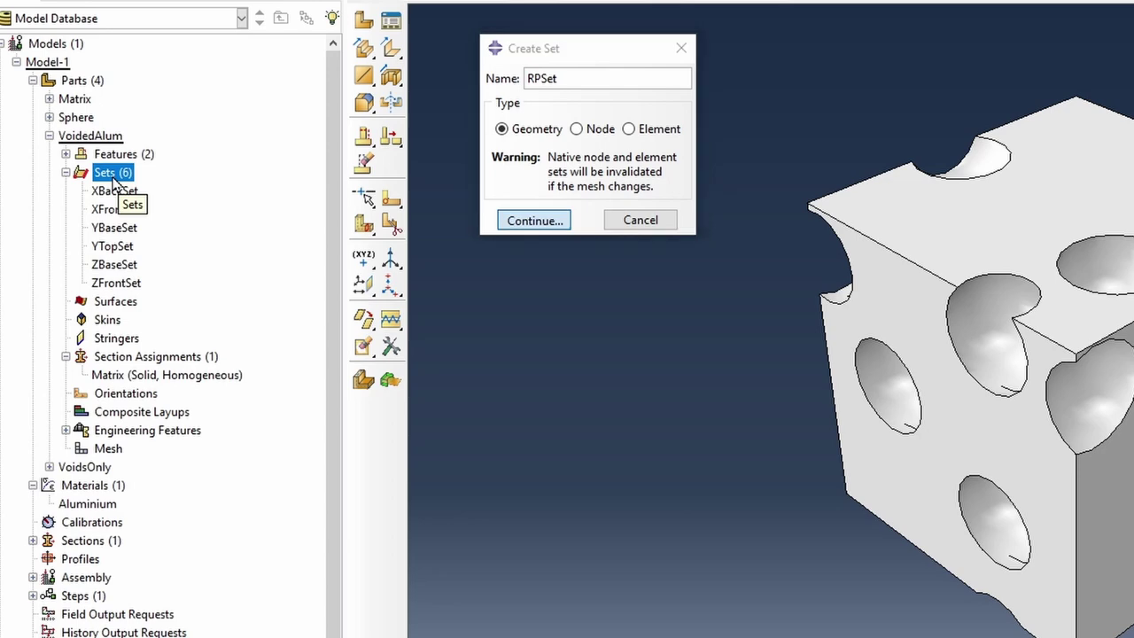
key("Return")
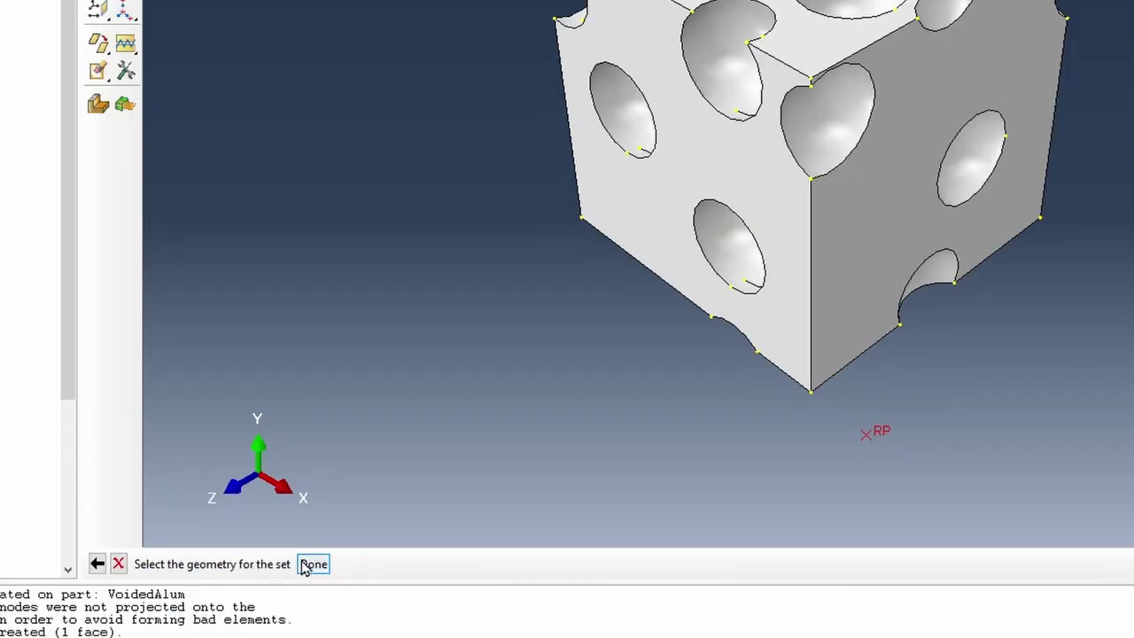
middle_click(372, 596)
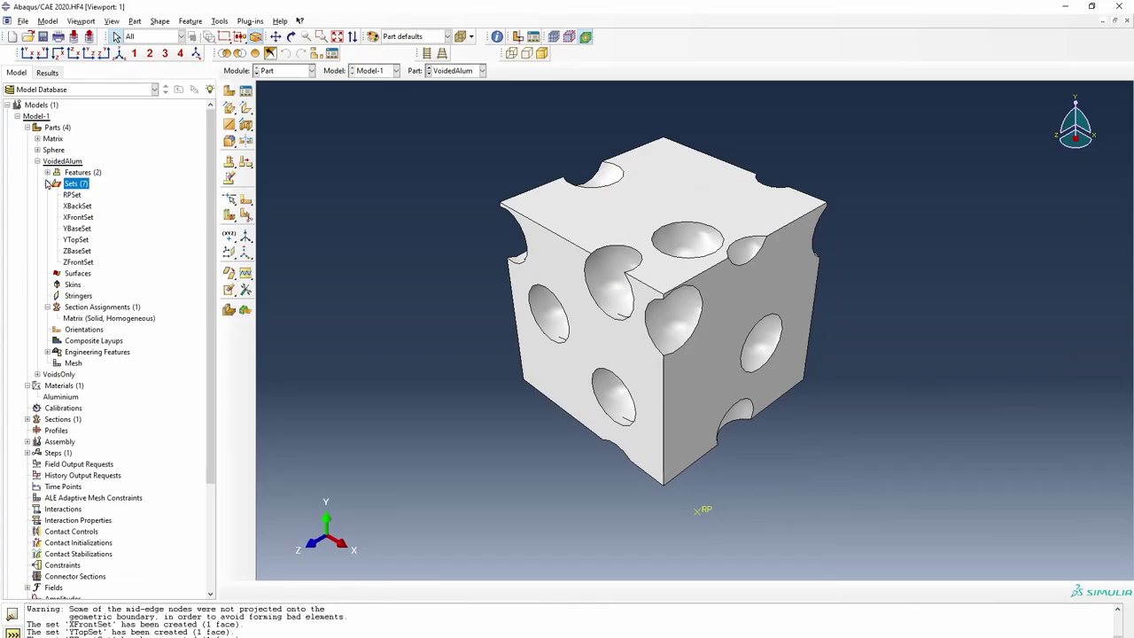
scroll(55, 372, "down", 6)
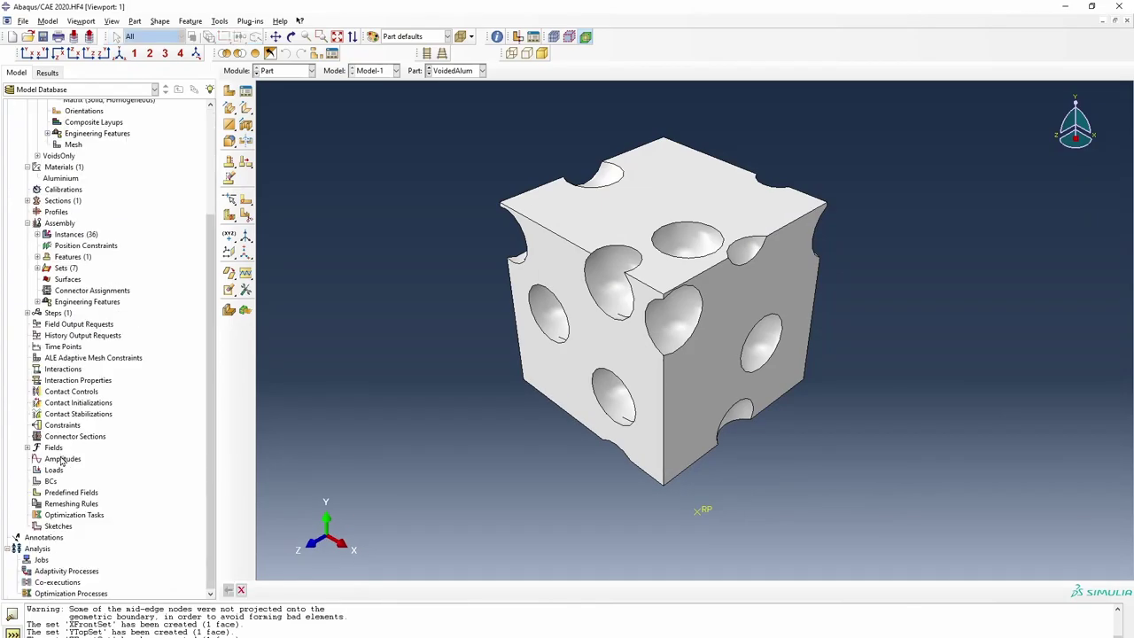
- Create an analysis step named loadingStep with its default settings
double_click(57, 313)
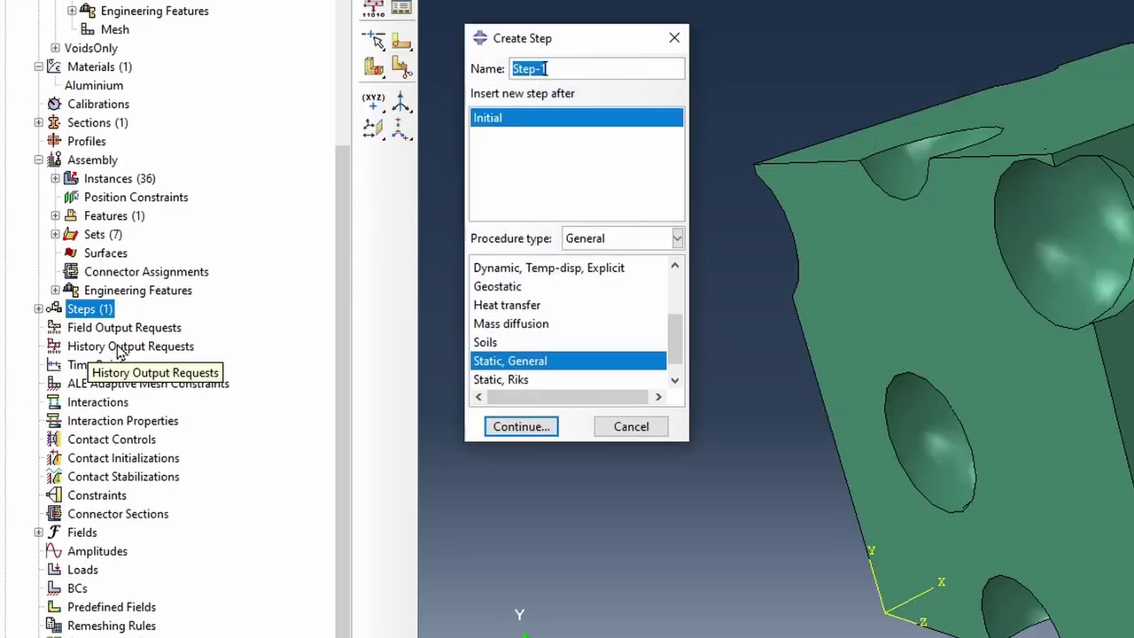
type("loadingStep")
key("Return")
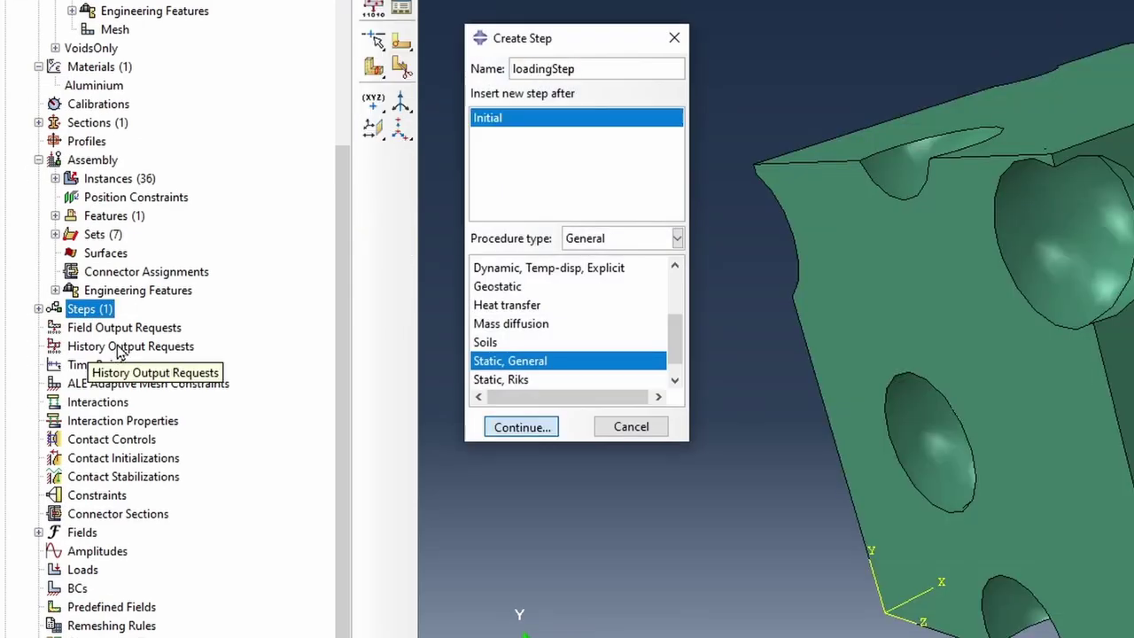
left_click(782, 519)
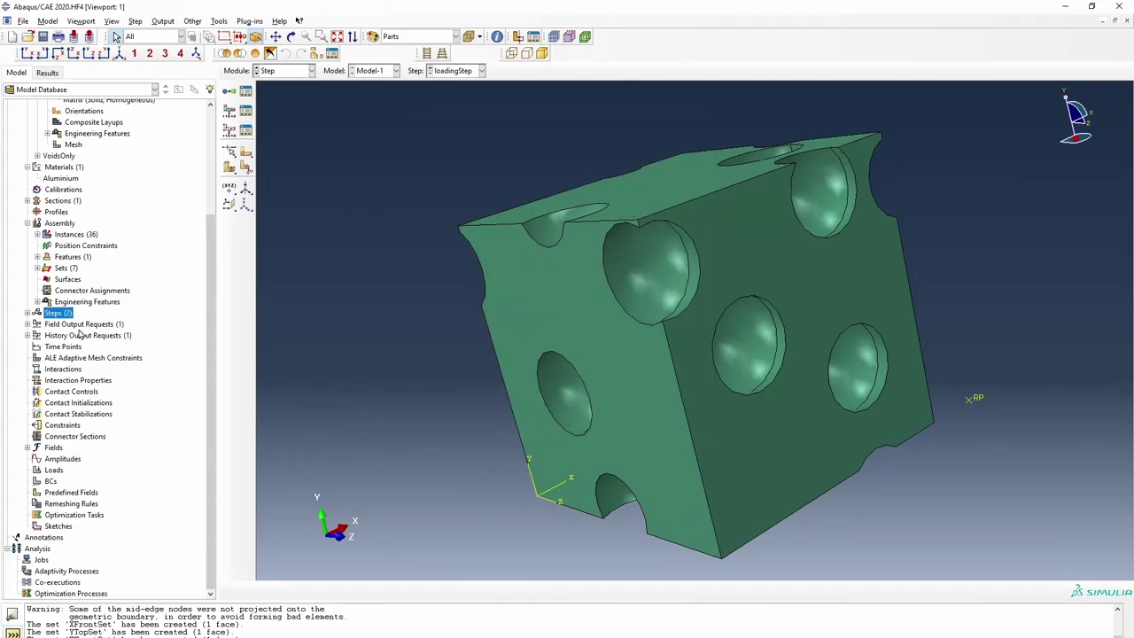
- Add history output RPHO on set VoidedAlum-1.RPSet recording RF1, RF2, RF3, U1, U2, U3
double_click(64, 338)
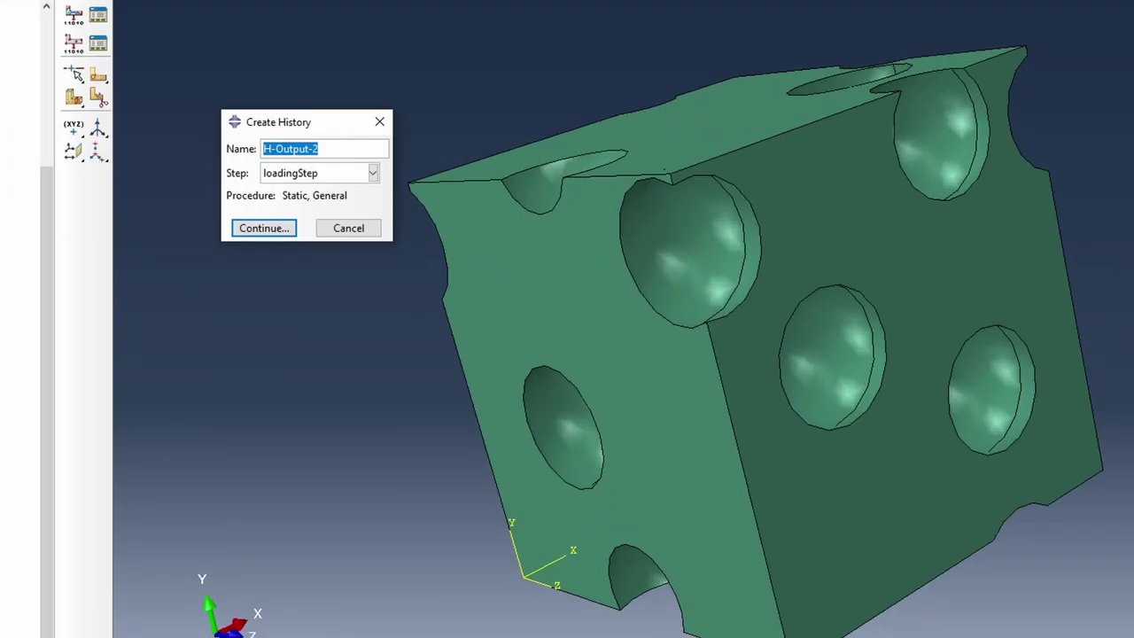
type("RPHO")
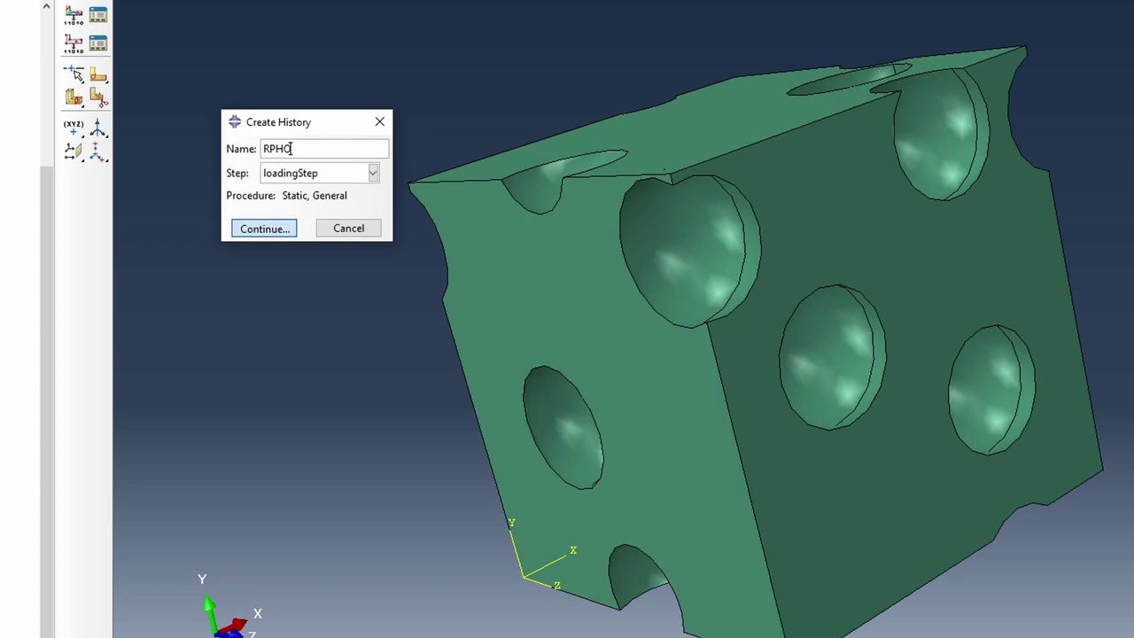
left_click(264, 228)
left_click(385, 33)
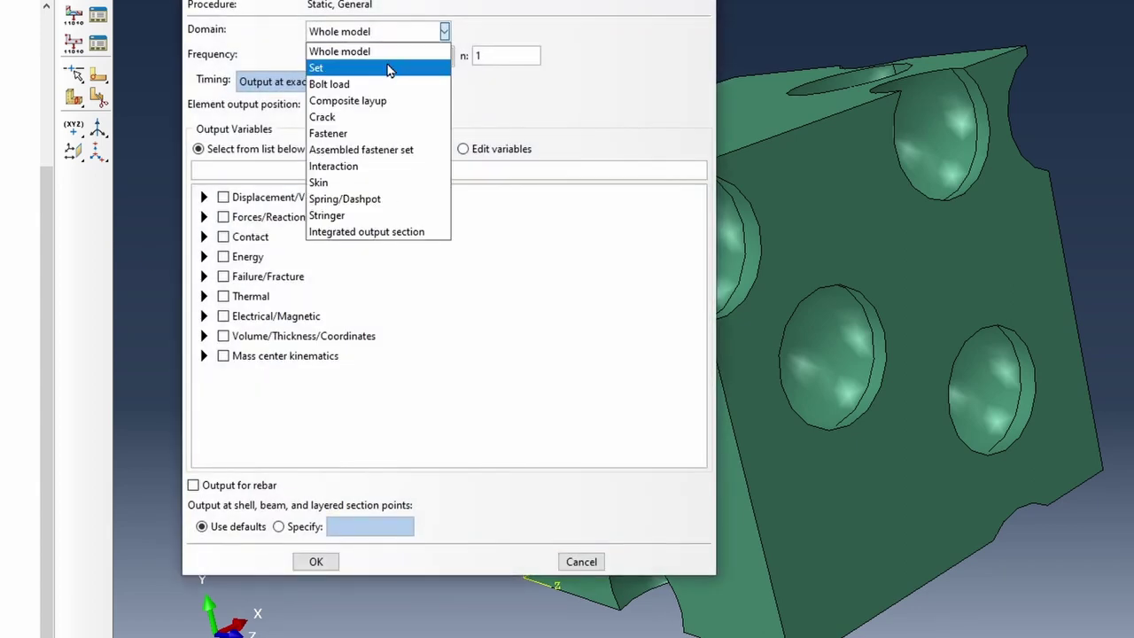
left_click(390, 66)
left_click(523, 34)
left_click(530, 51)
left_click(383, 174)
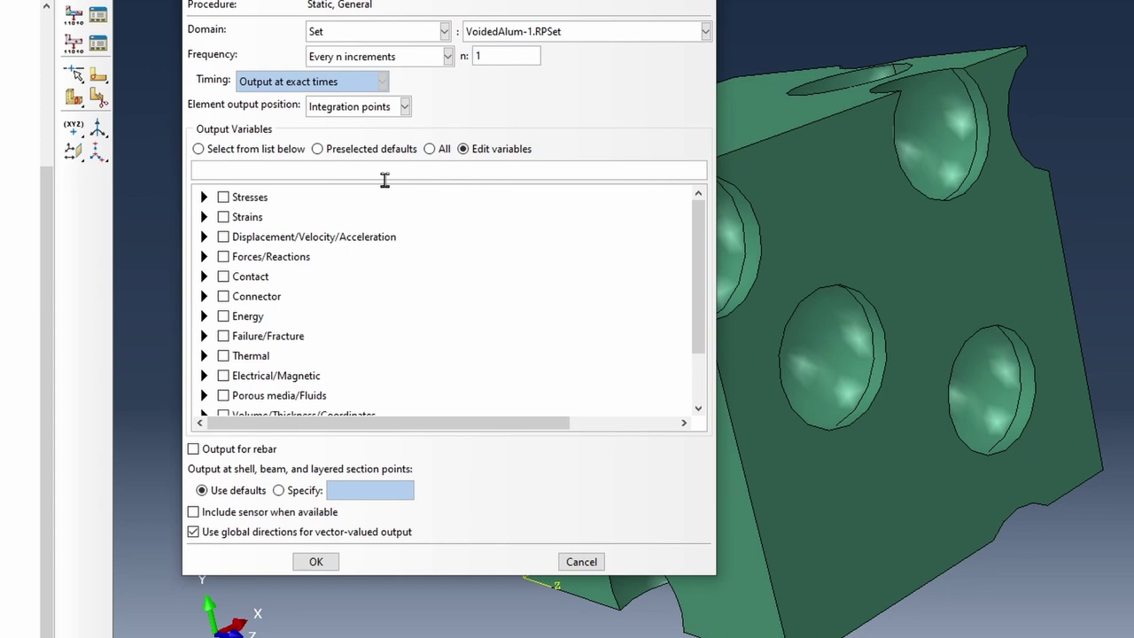
type("RF1, RF2, RF3, U1, U2, U3")
left_click(316, 562)
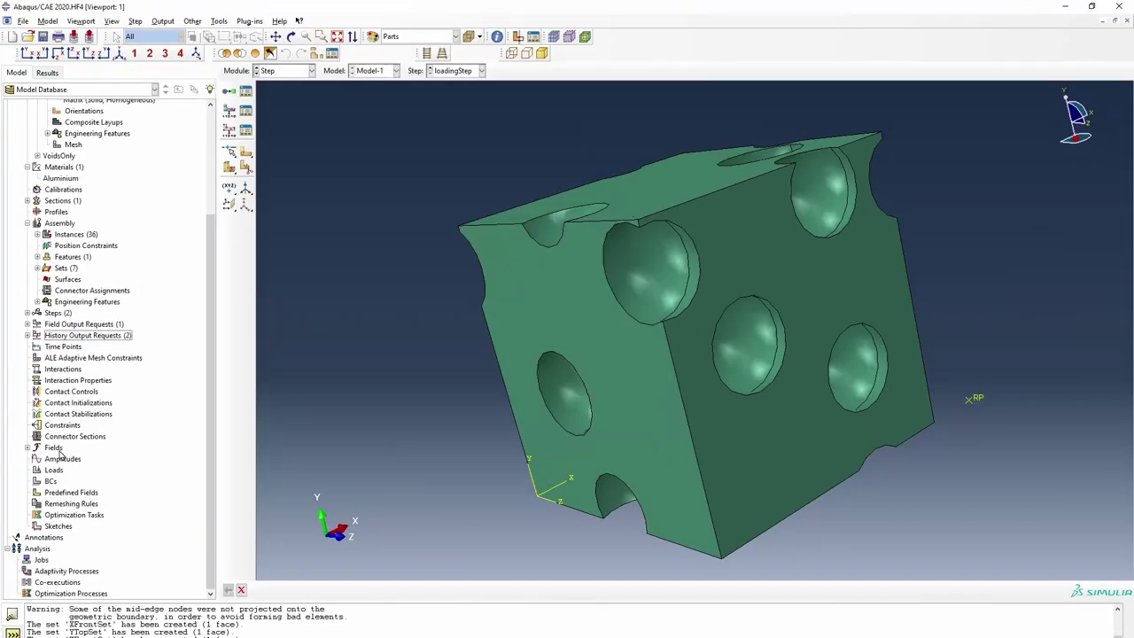
- Create Initial-step Displacement/Rotation condition XBackR on XBackSet with U1 fixed
double_click(52, 482)
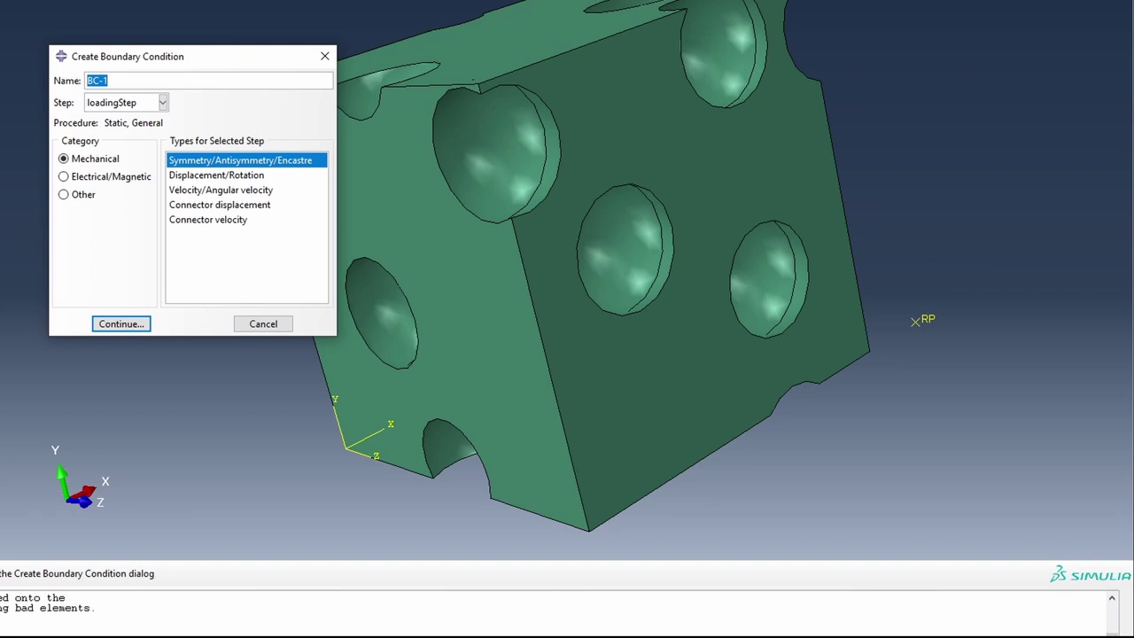
type("xBackR")
left_click(126, 103)
left_click(119, 118)
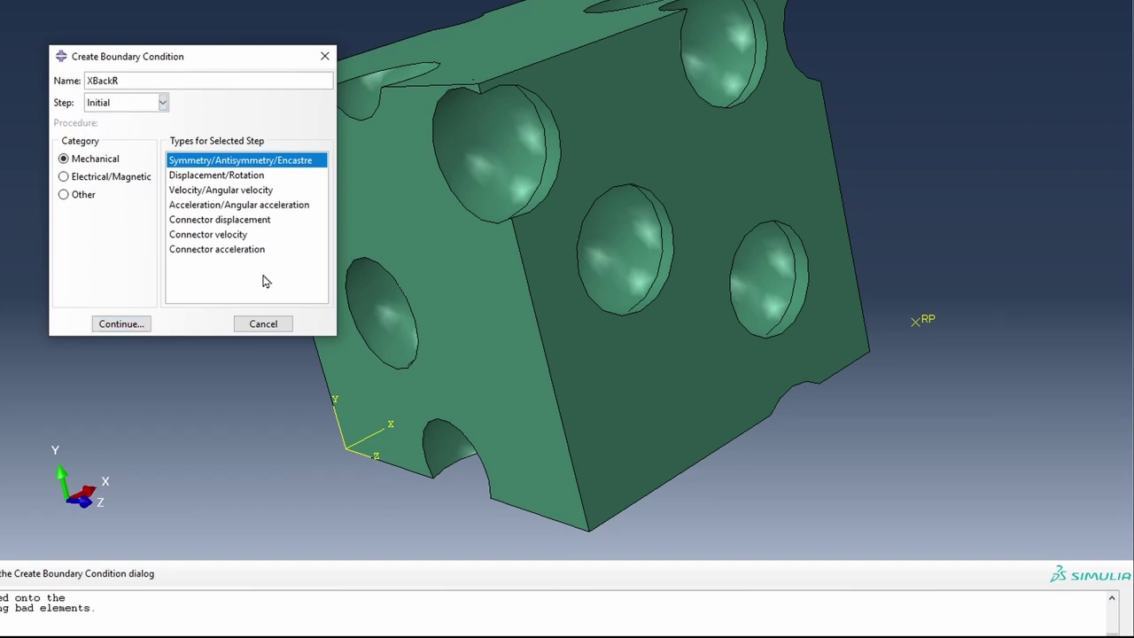
left_click(236, 177)
left_click(135, 324)
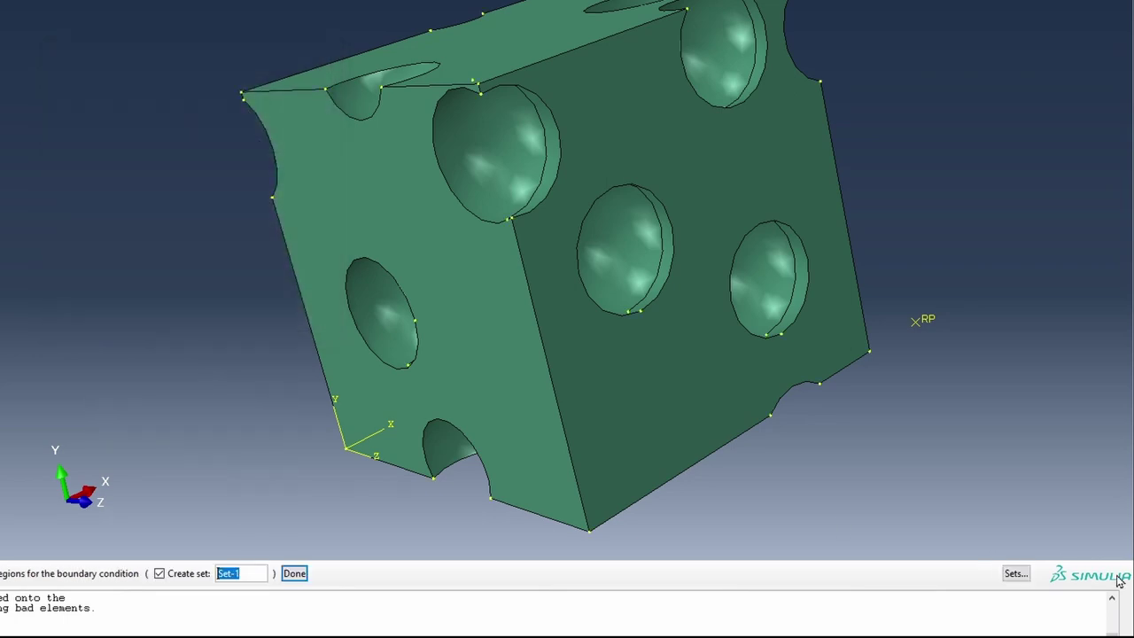
left_click(1016, 574)
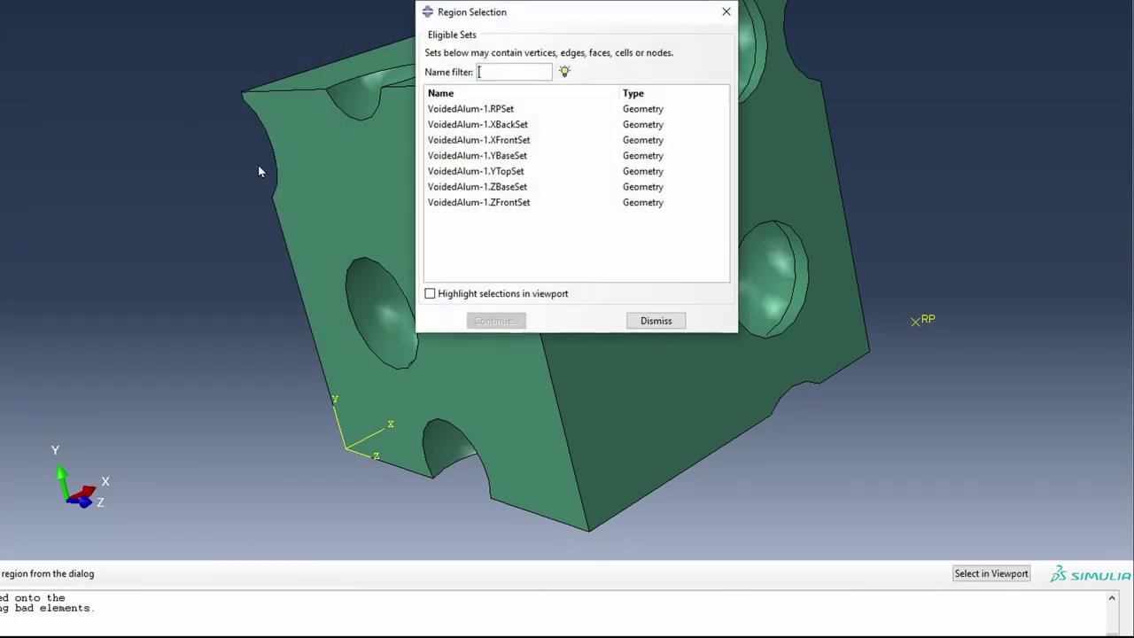
left_click(501, 130)
left_click(496, 321)
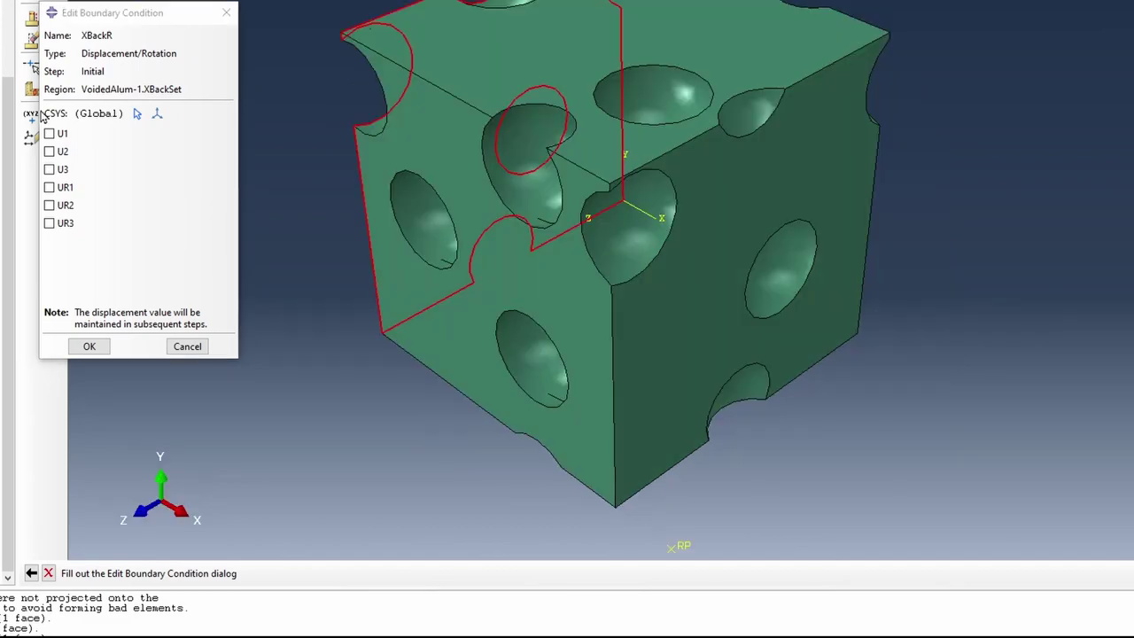
left_click(48, 133)
left_click(100, 347)
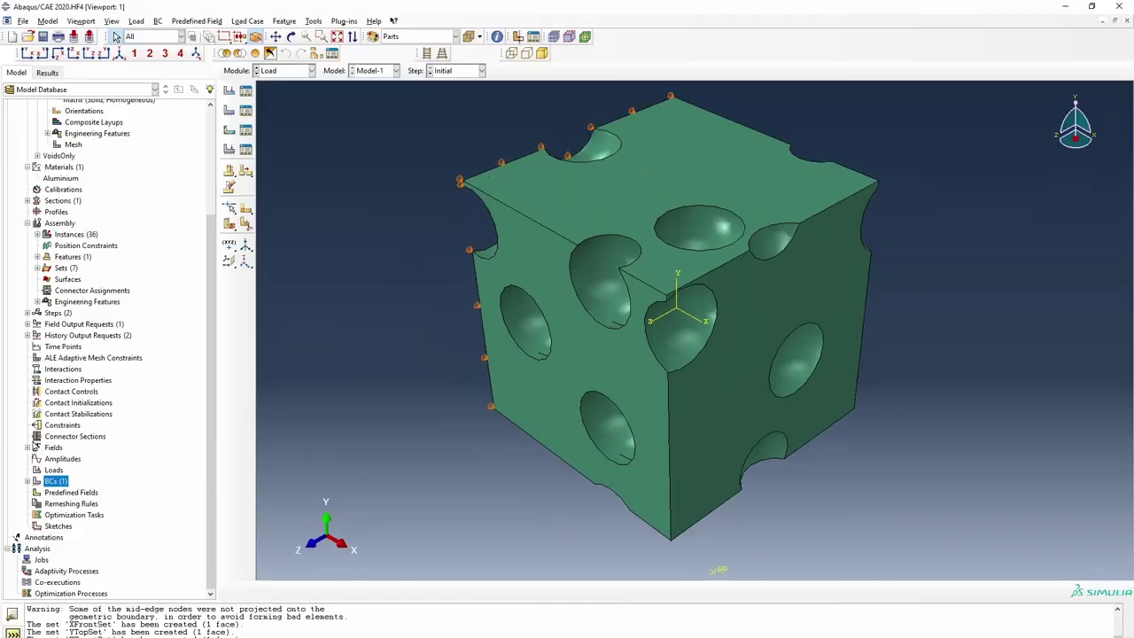
- Create Initial-step boundary condition YBaseR fixing U2 on YBaseSet
double_click(53, 481)
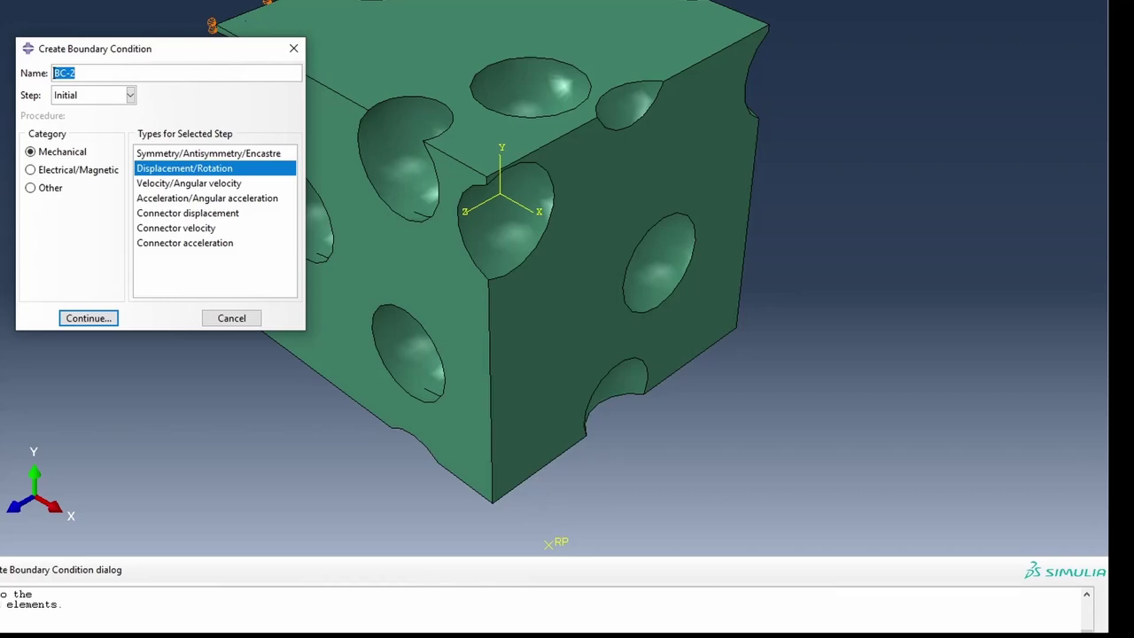
type("YB")
type("ase")
key("Return")
left_click(482, 153)
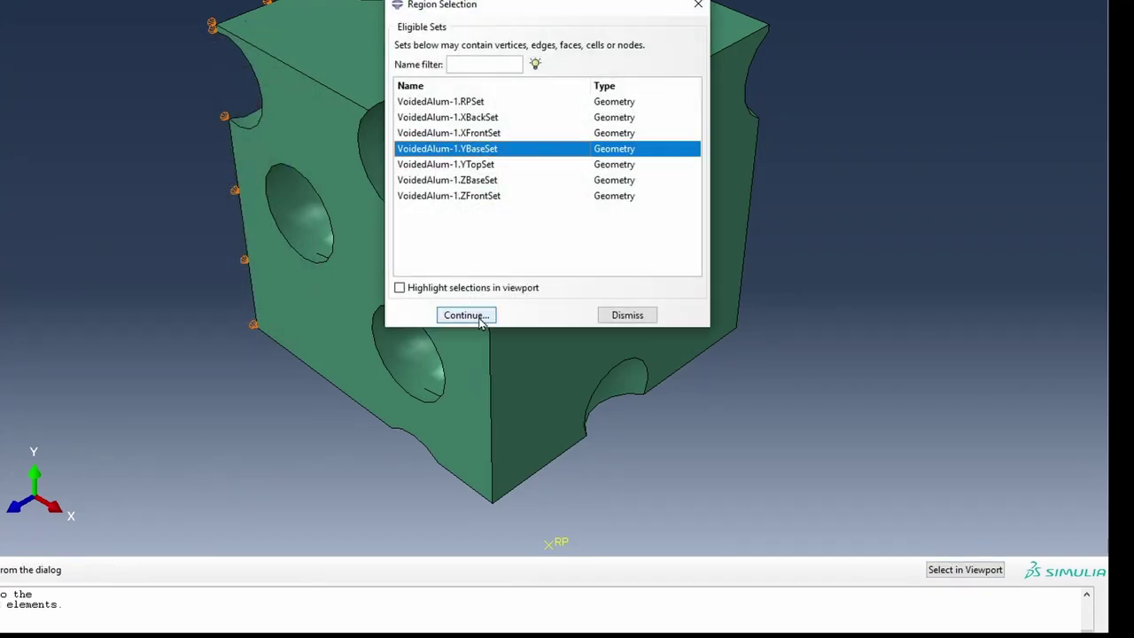
left_click(486, 320)
left_click(243, 270)
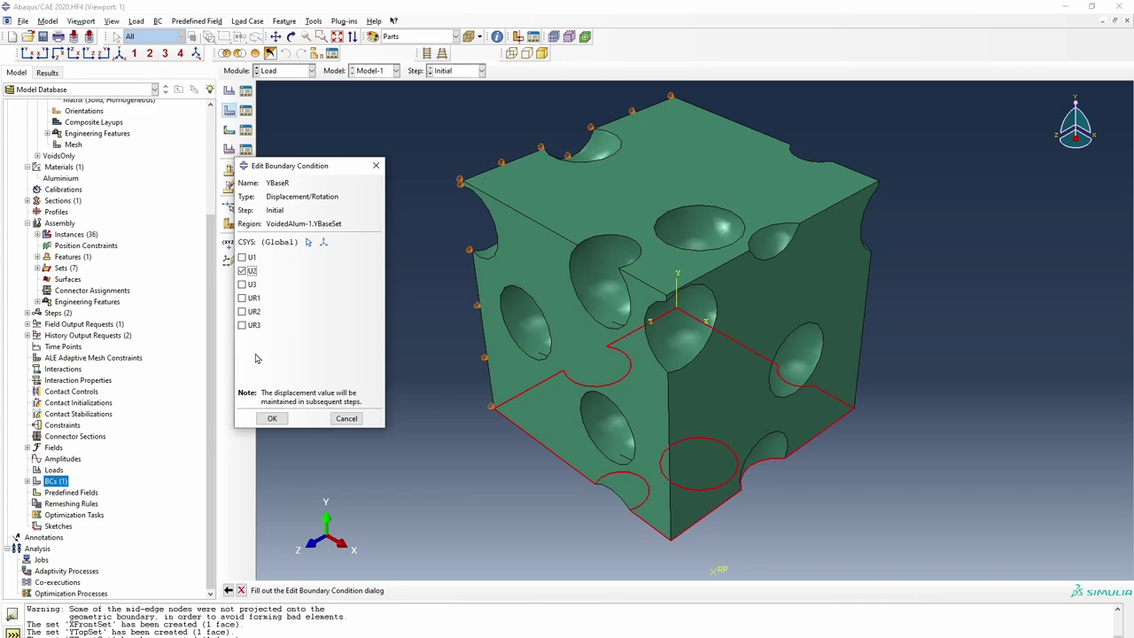
left_click(273, 420)
- Create boundary condition ZBaseFix fixing U3 on the ZBaseSet face
double_click(56, 481)
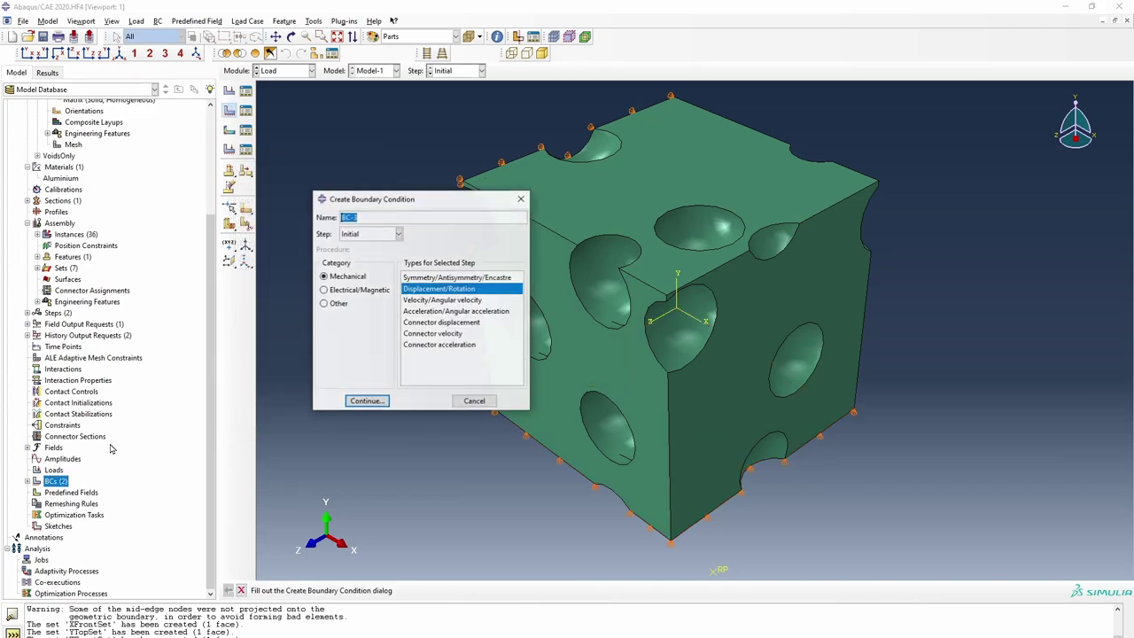
type("ZBaseFix")
left_click(130, 342)
left_click(514, 210)
left_click(505, 340)
left_click(139, 192)
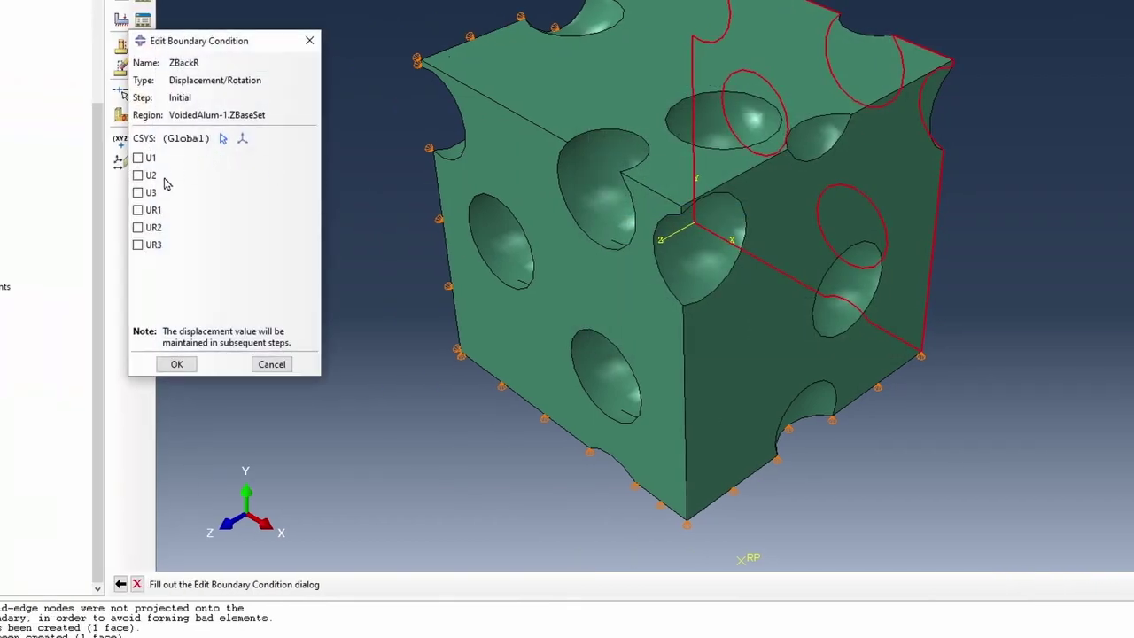
left_click(187, 368)
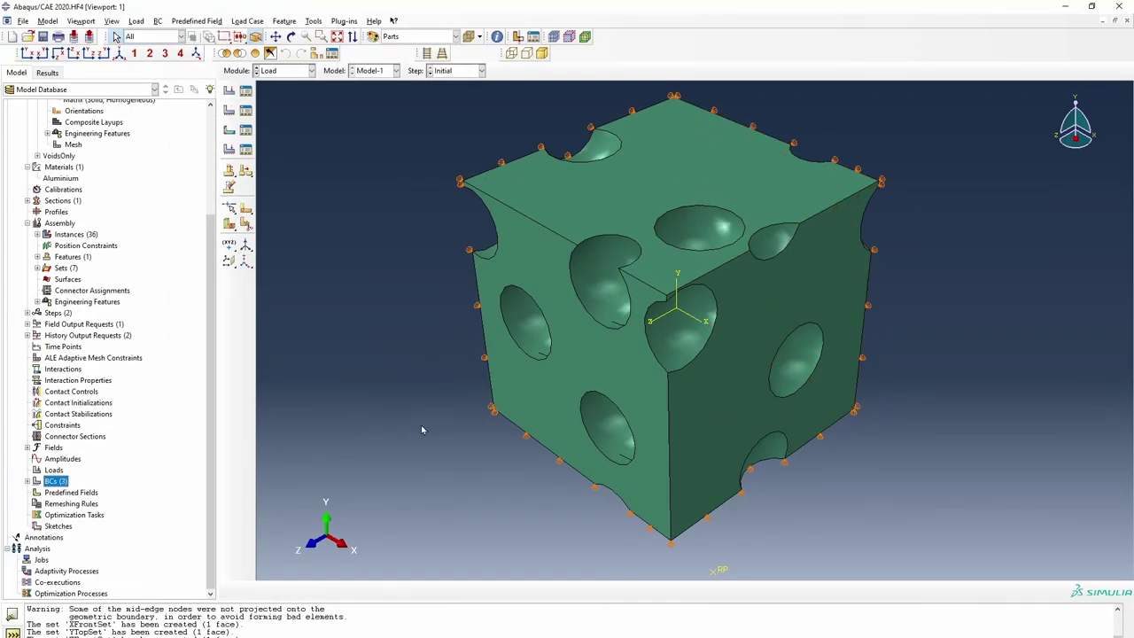
- Create boundary condition Load in loadingStep prescribing U1 = 20 on RPSet
double_click(56, 481)
type("Lo")
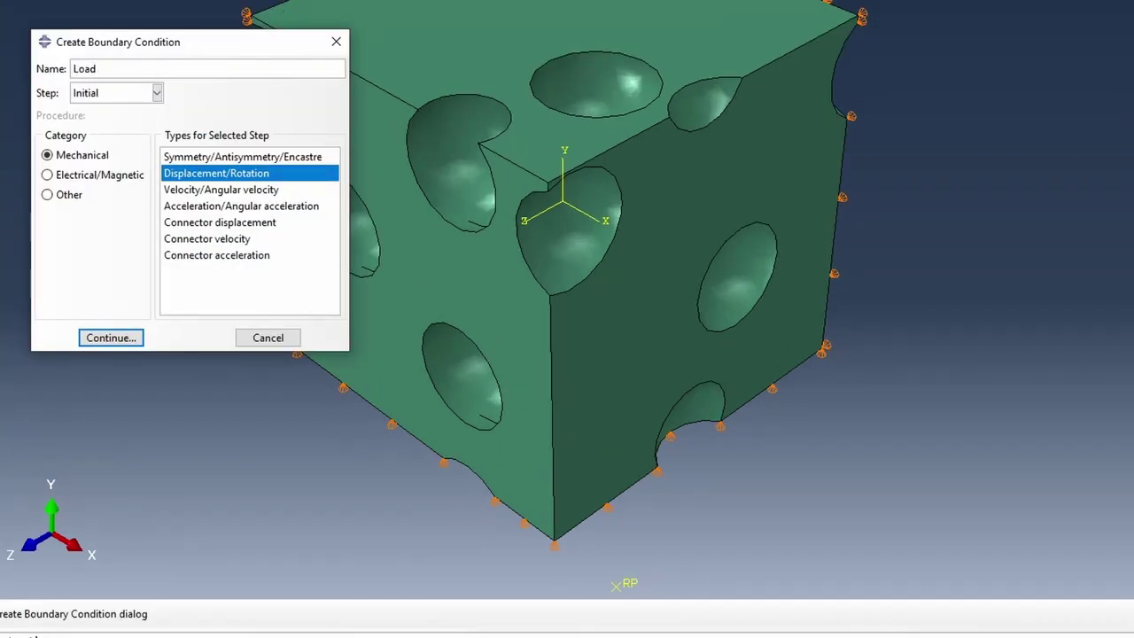
type("ad")
left_click(150, 93)
left_click(100, 124)
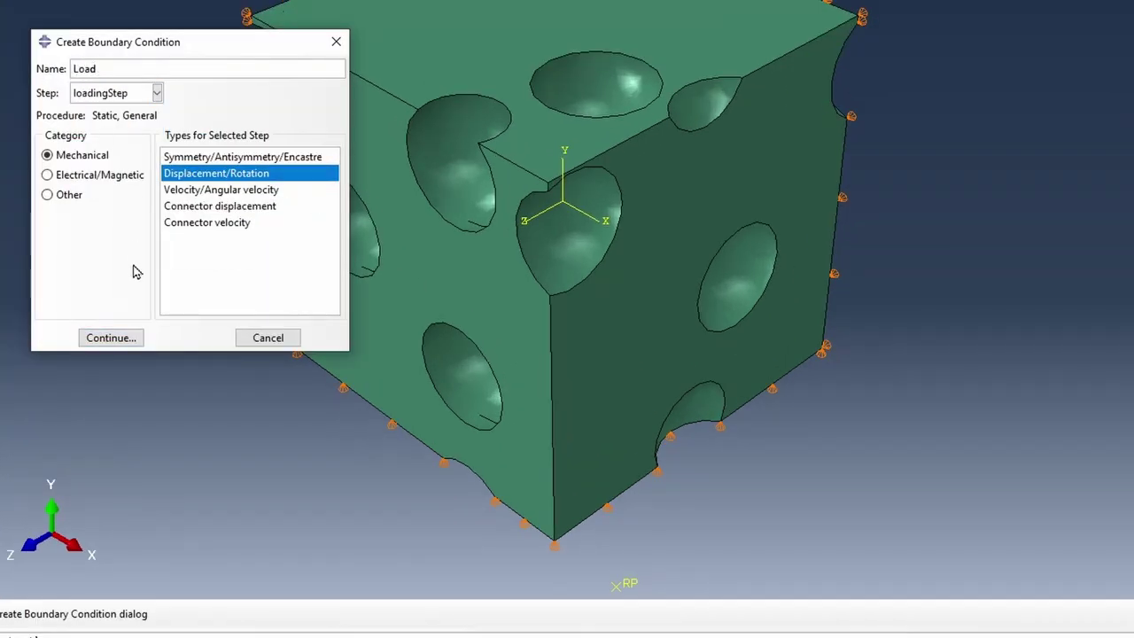
left_click(108, 338)
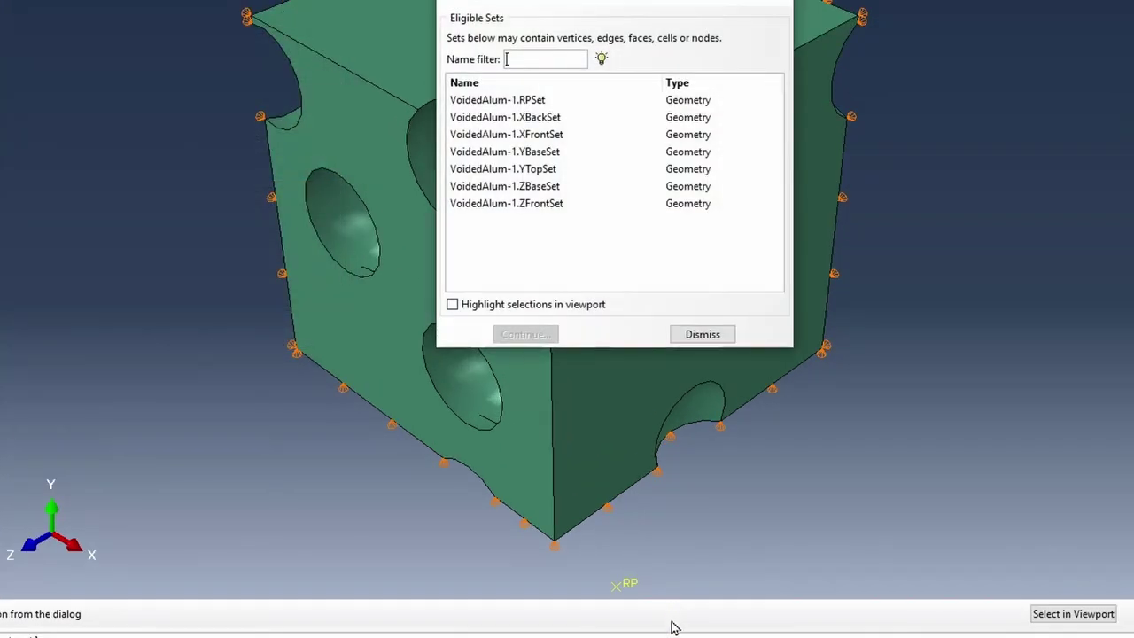
left_click(541, 103)
left_click(526, 334)
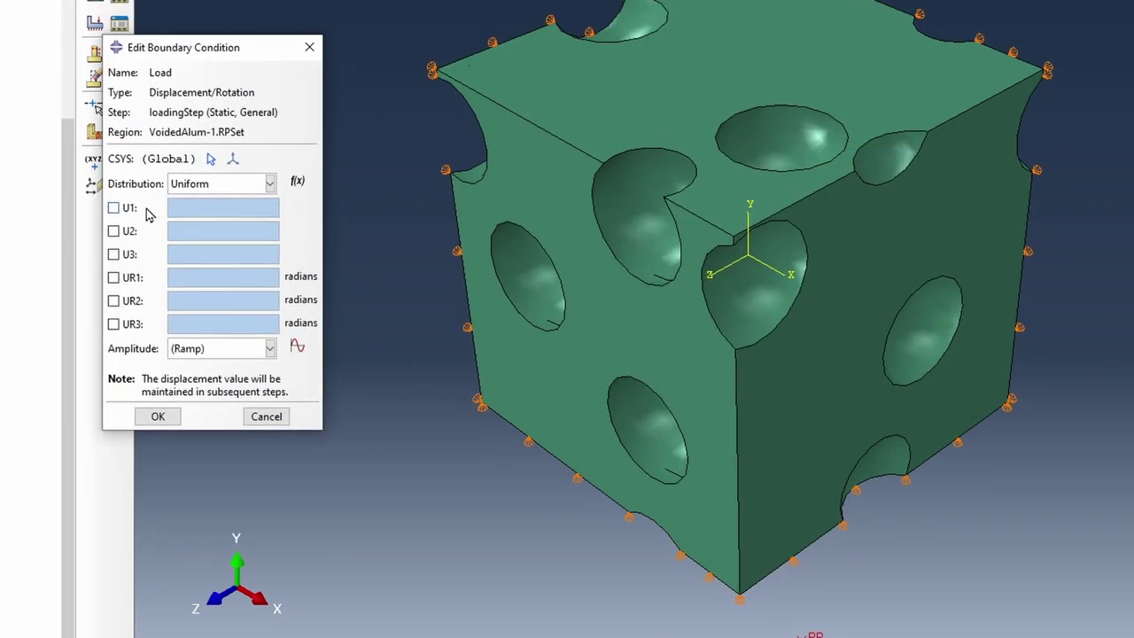
left_click(116, 209)
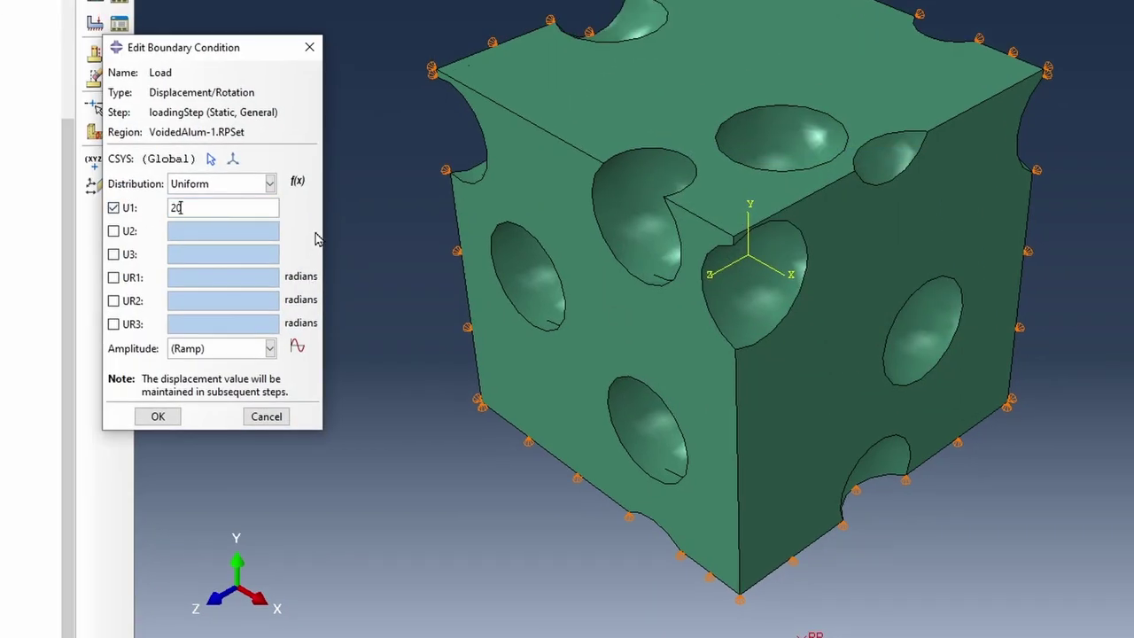
left_click(158, 417)
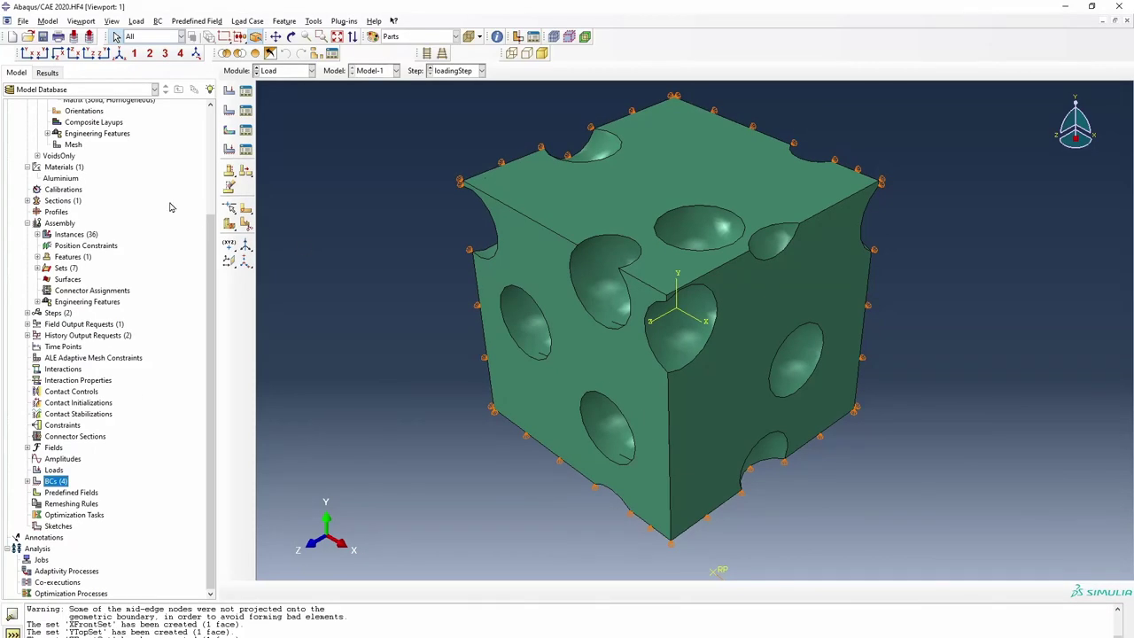
scroll(171, 207, "up", 4)
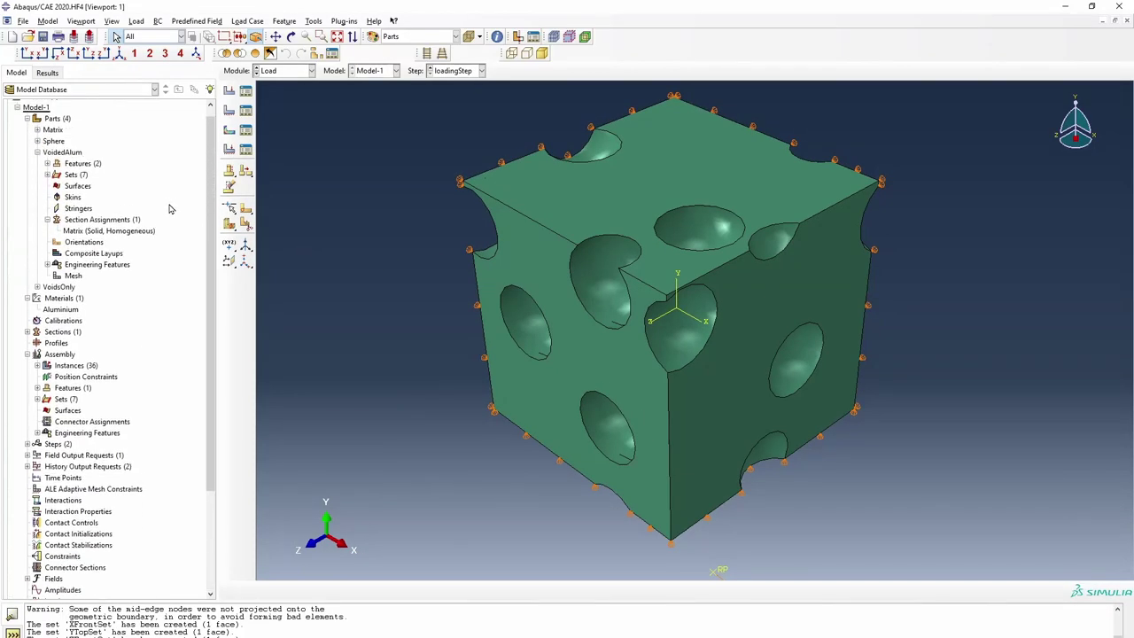
- Rename Model-1 to VoidedAlumMain_XTens
right_click(43, 114)
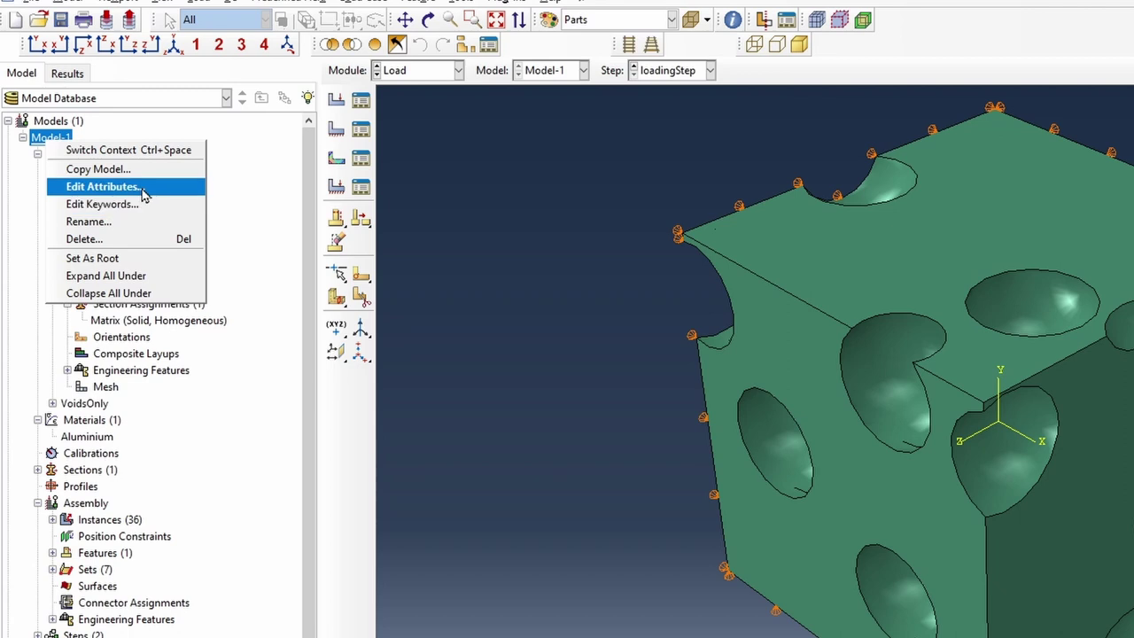
left_click(124, 222)
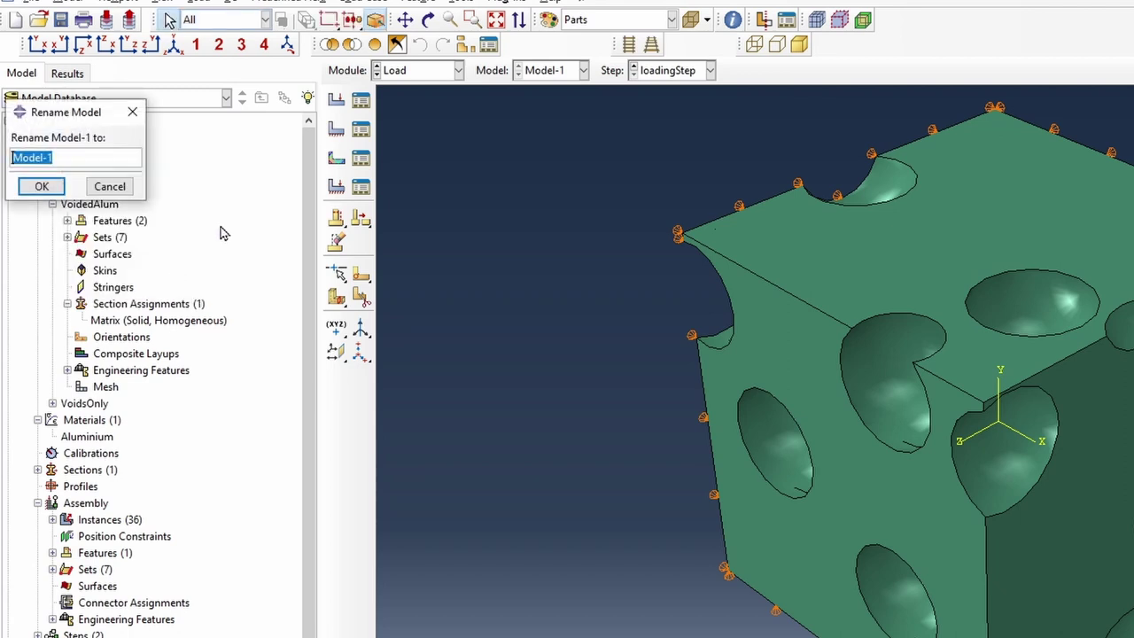
type("VoidedAlumMain_XTens")
key("Return")
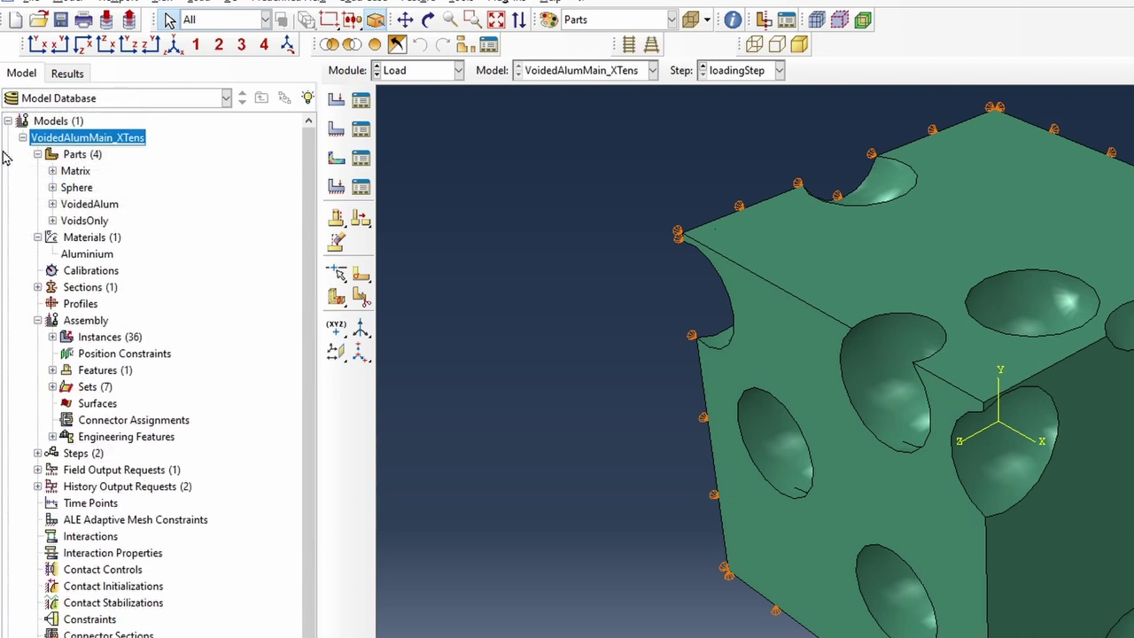
- Copy the model as VoidedAlumMain_XYShear and expand its boundary conditions
left_click(23, 138)
right_click(59, 138)
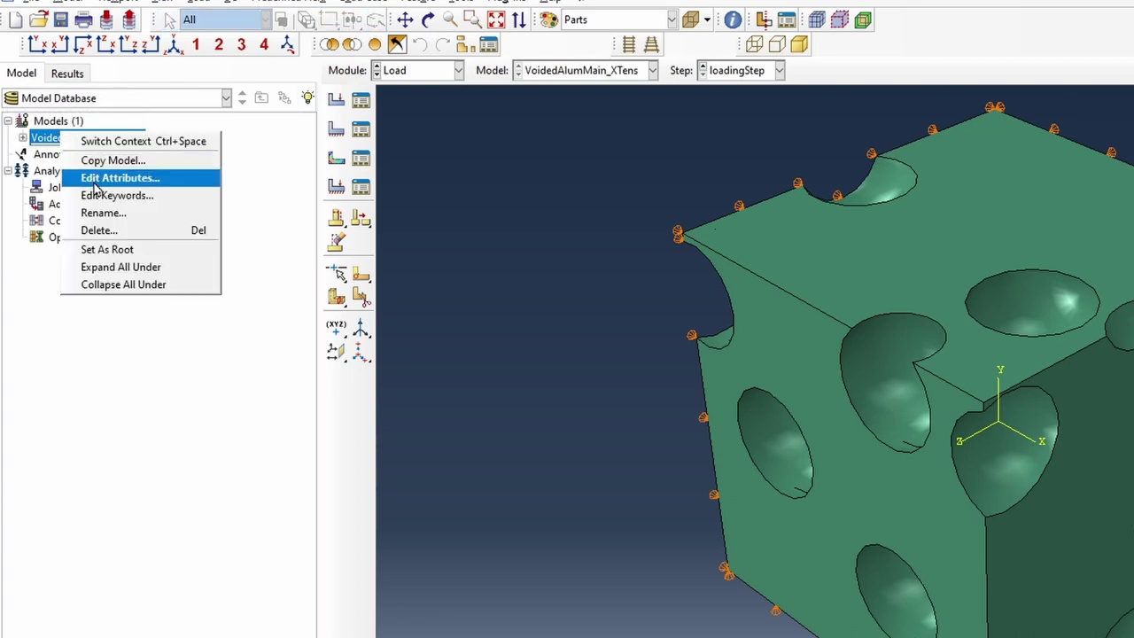
left_click(113, 160)
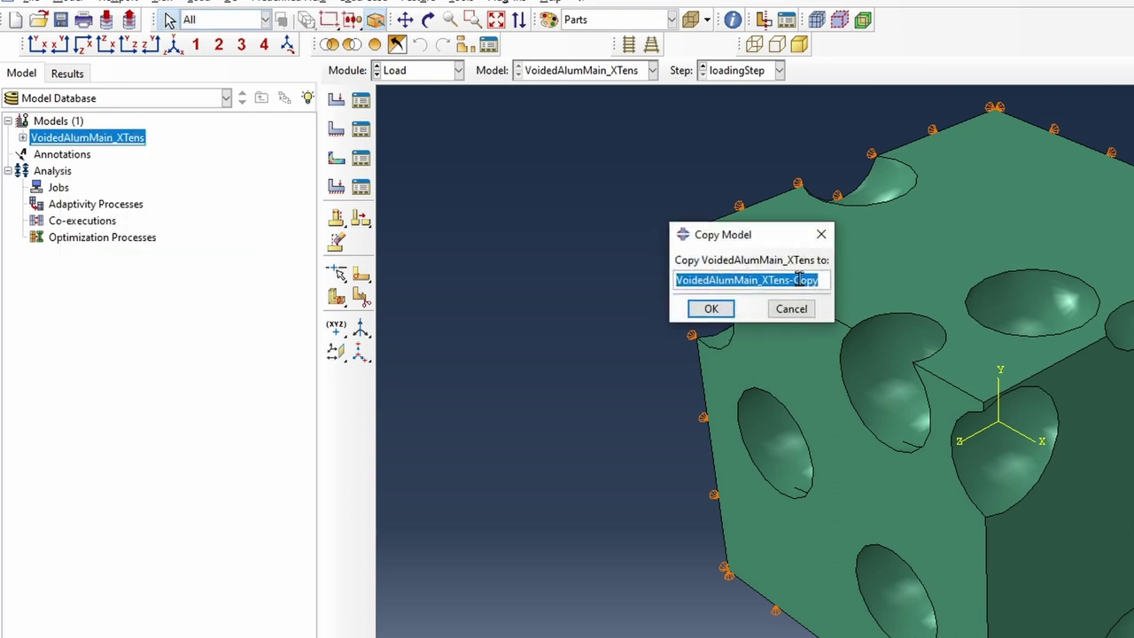
left_click_drag(770, 282, 1073, 218)
type("YShear")
key("Return")
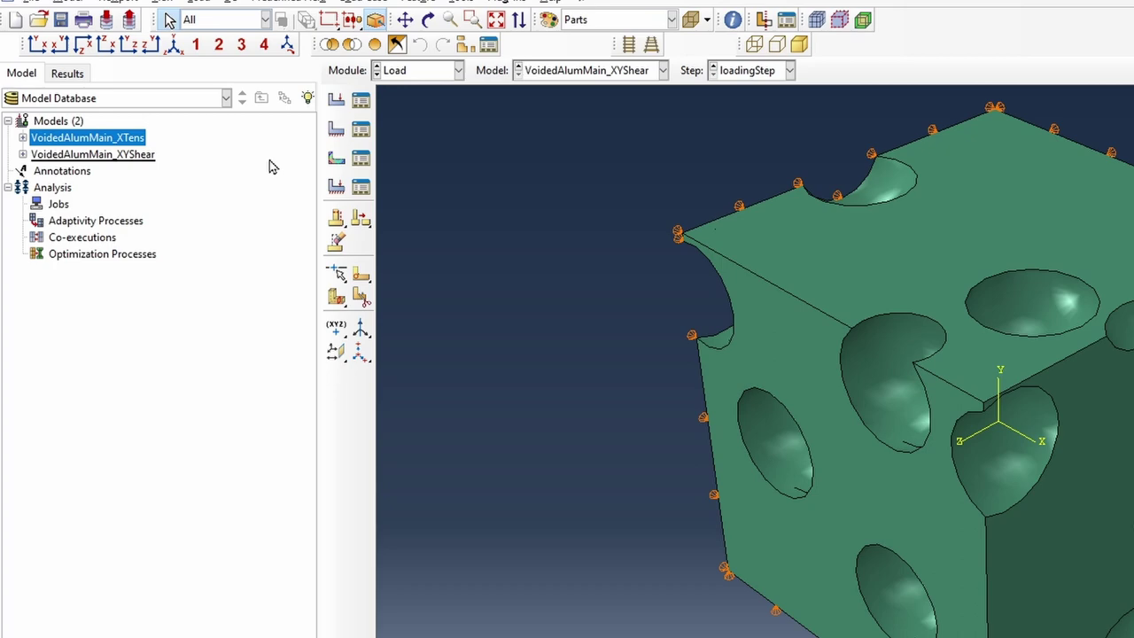
left_click(22, 154)
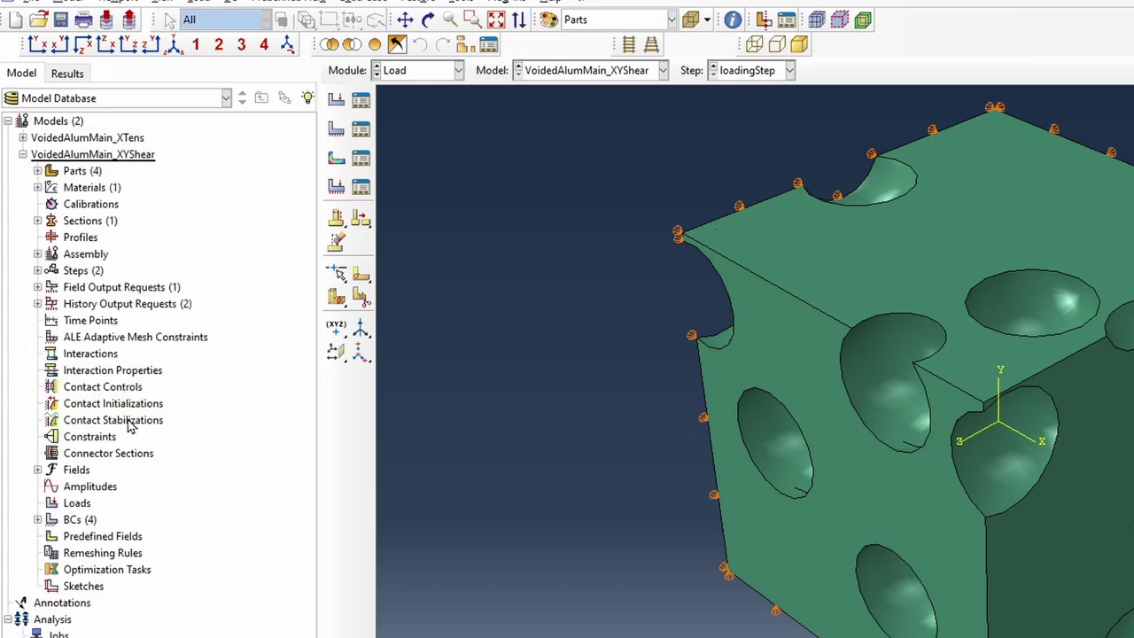
left_click(38, 519)
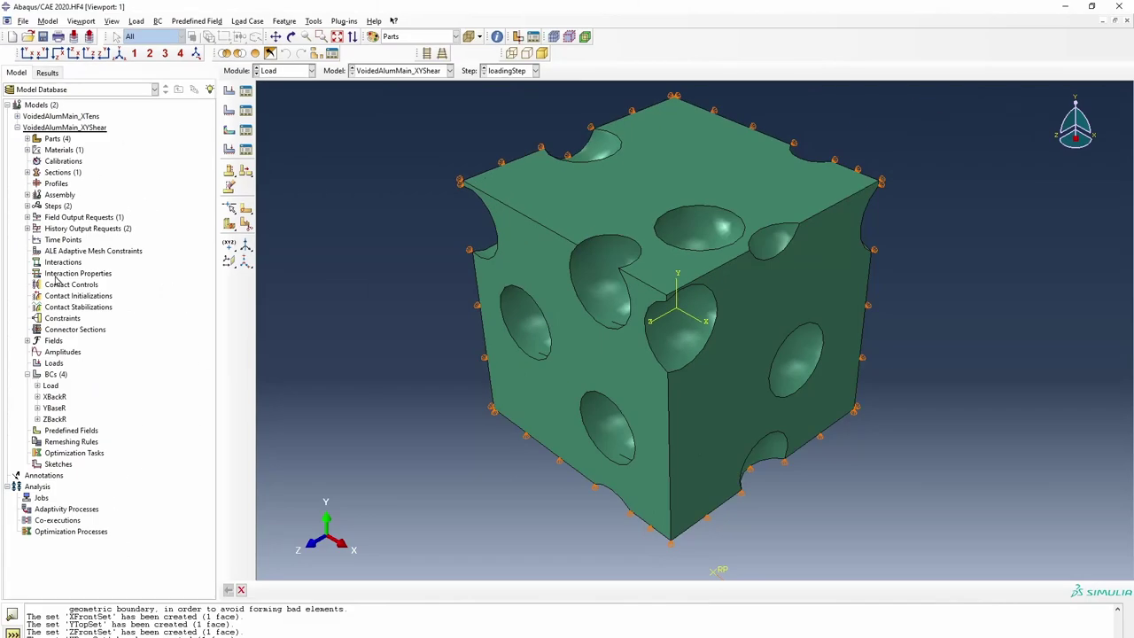
- In VoidedAlumMain_XTens, begin an Equation constraint named constraintEqn
left_click(17, 128)
left_click(17, 116)
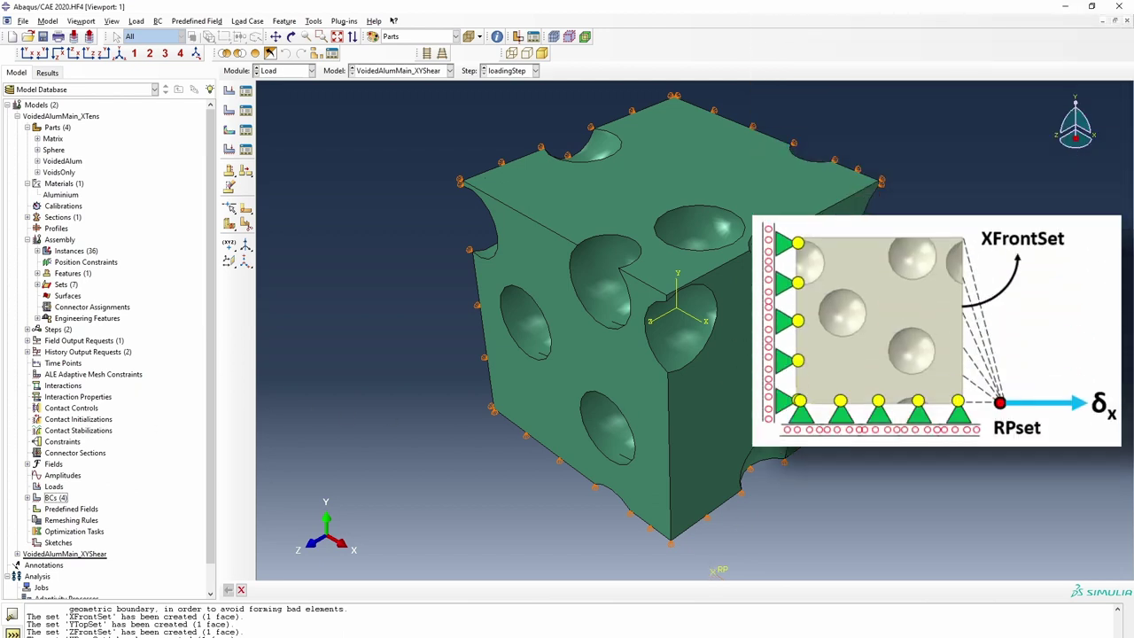
double_click(60, 443)
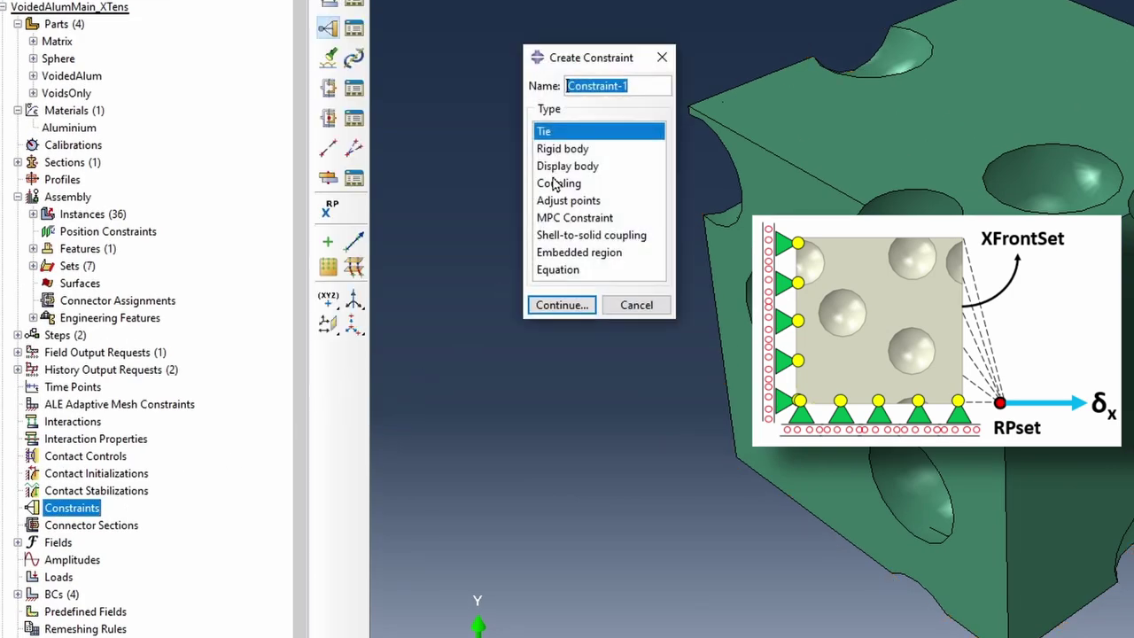
type("const")
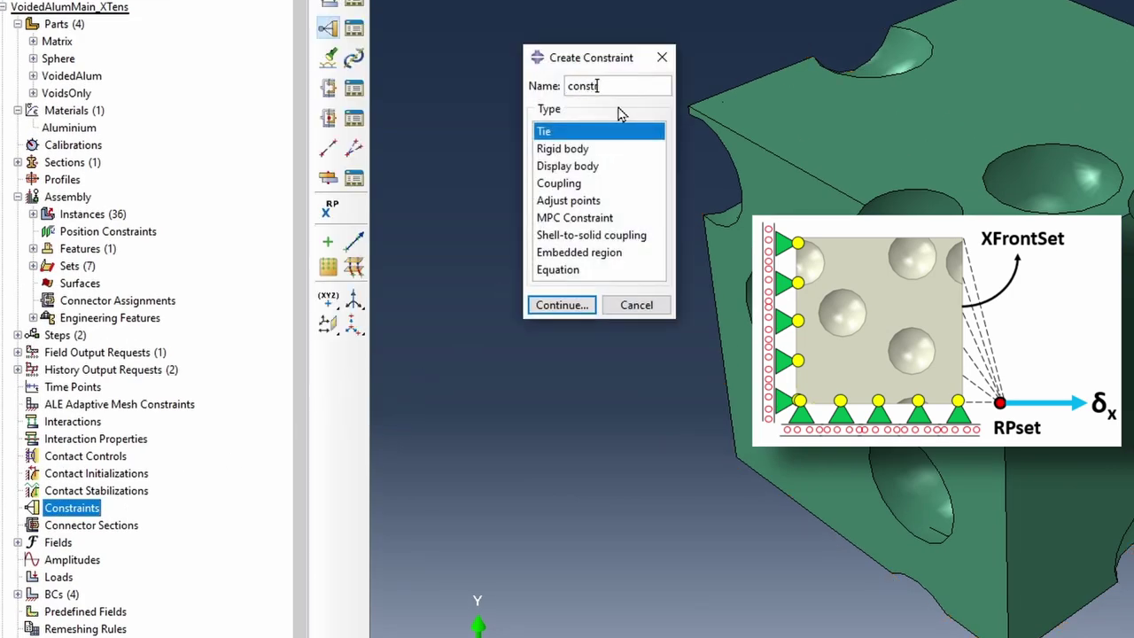
left_click(559, 269)
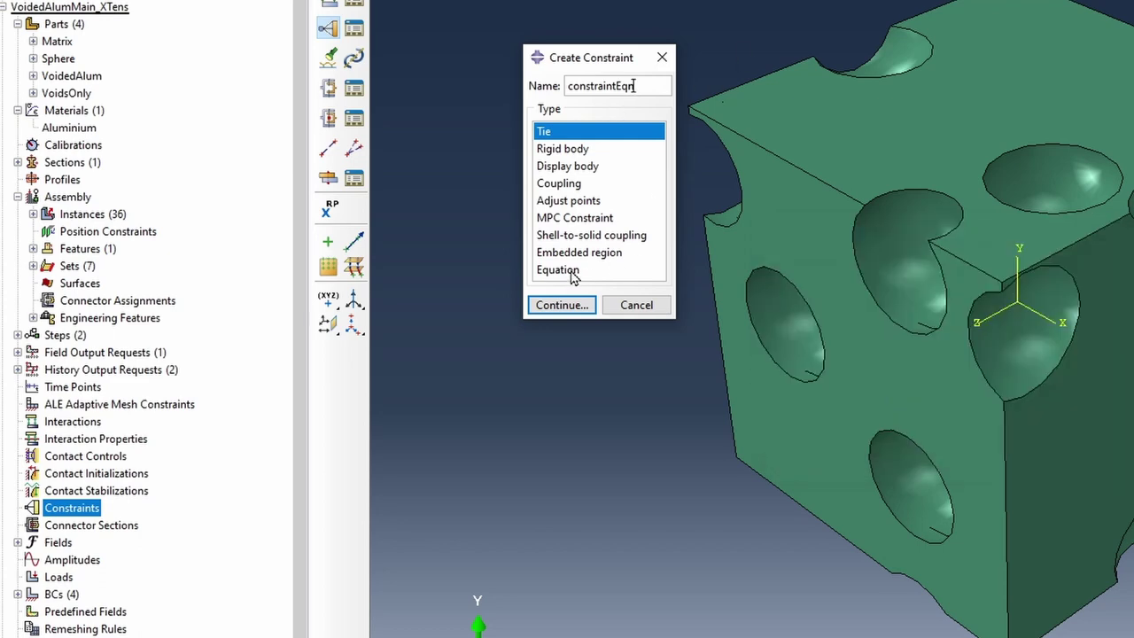
left_click(562, 305)
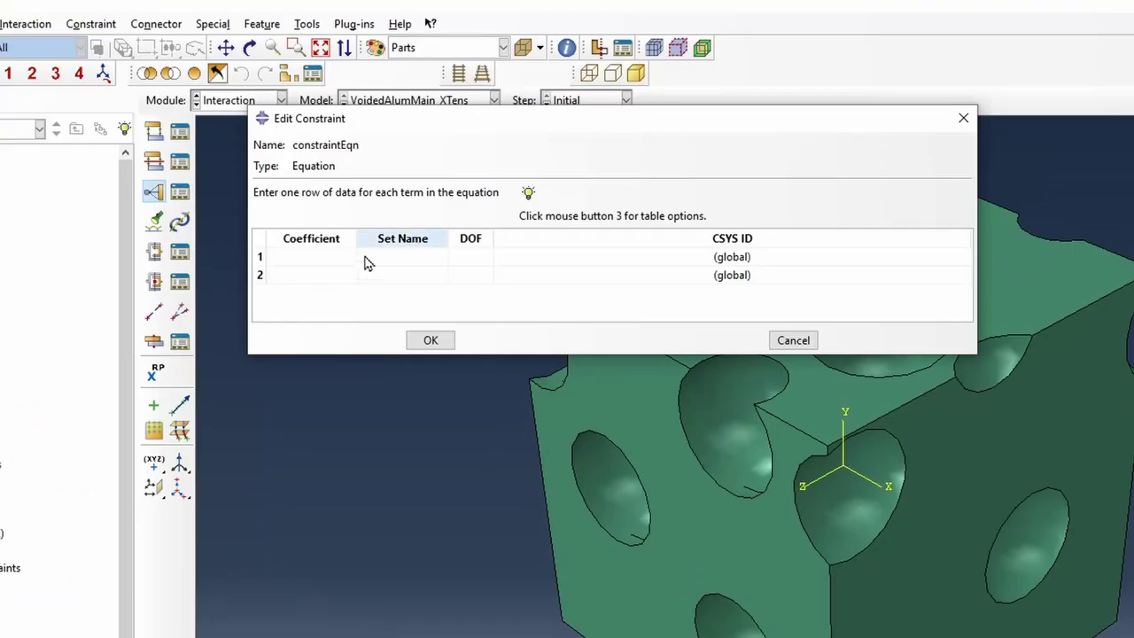
- Enter the first equation term: coefficient 1, set XFrontSet, DOF 1
left_click(351, 259)
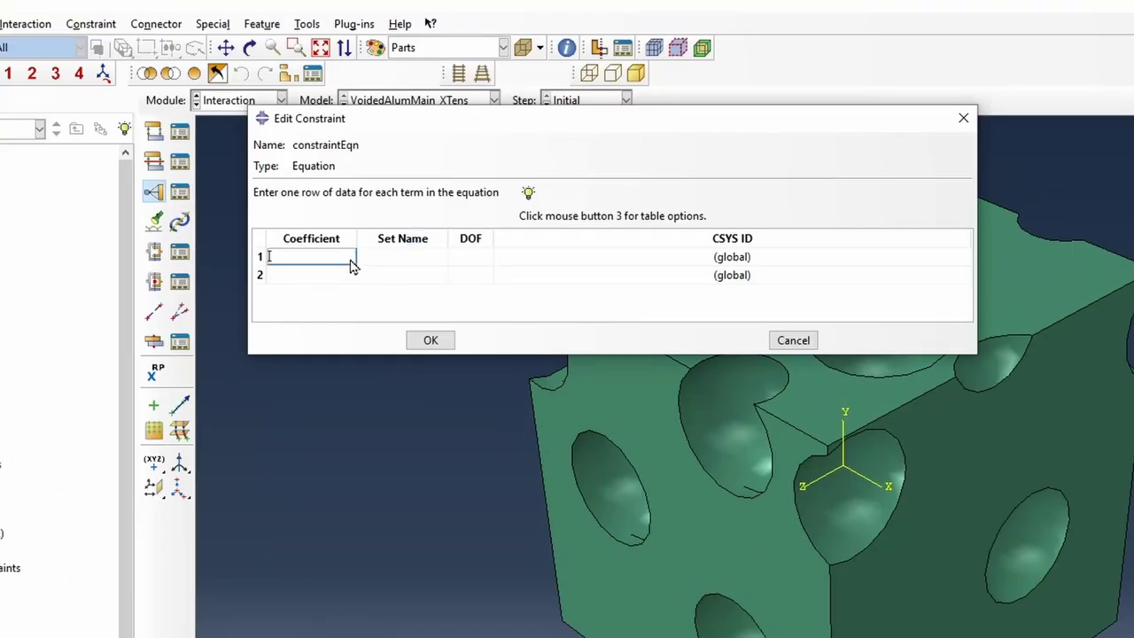
type("1")
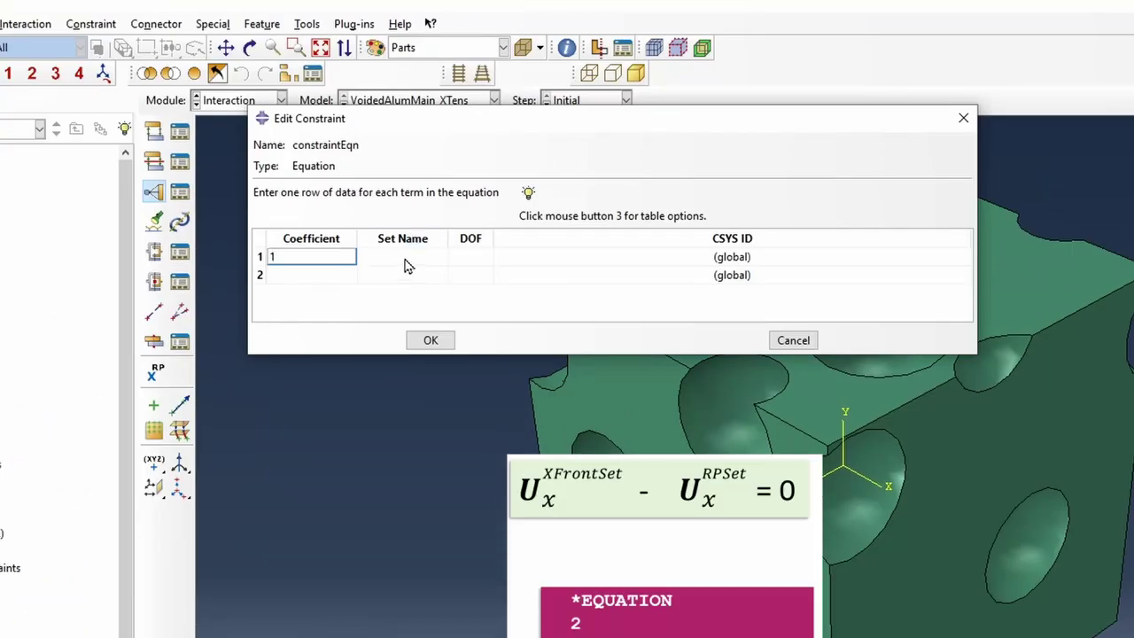
left_click(425, 259)
left_click_drag(450, 239, 651, 237)
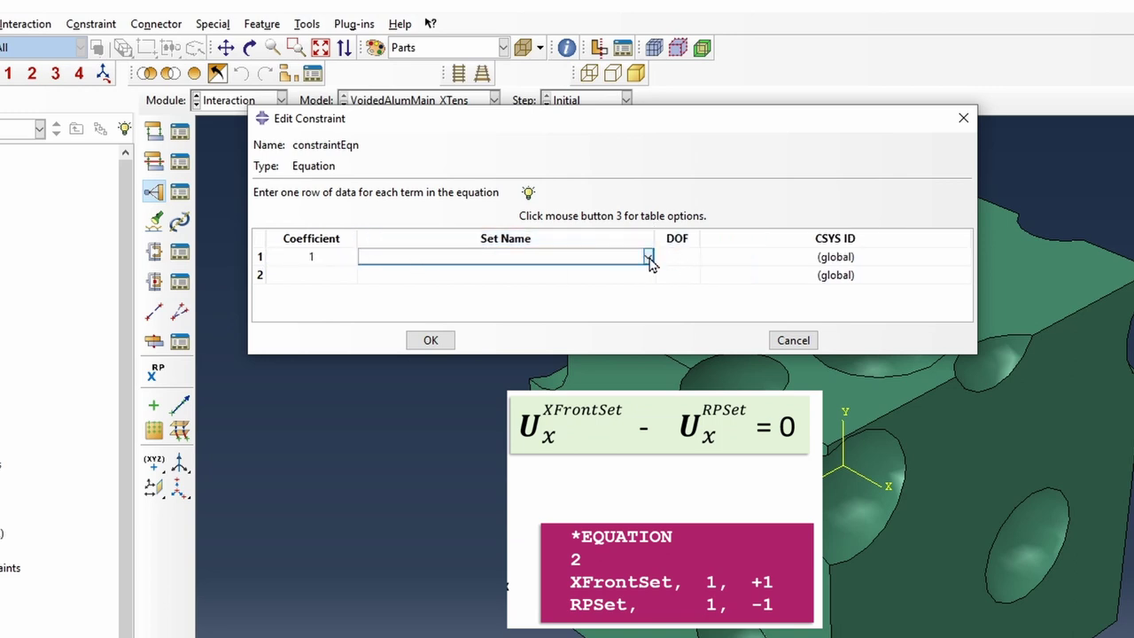
left_click(648, 257)
left_click(455, 308)
left_click(677, 257)
type("1")
- Add the second term, coefficient -1 on RPSet in DOF 1, and create the constraint
left_click(672, 276)
type("1")
left_click(596, 279)
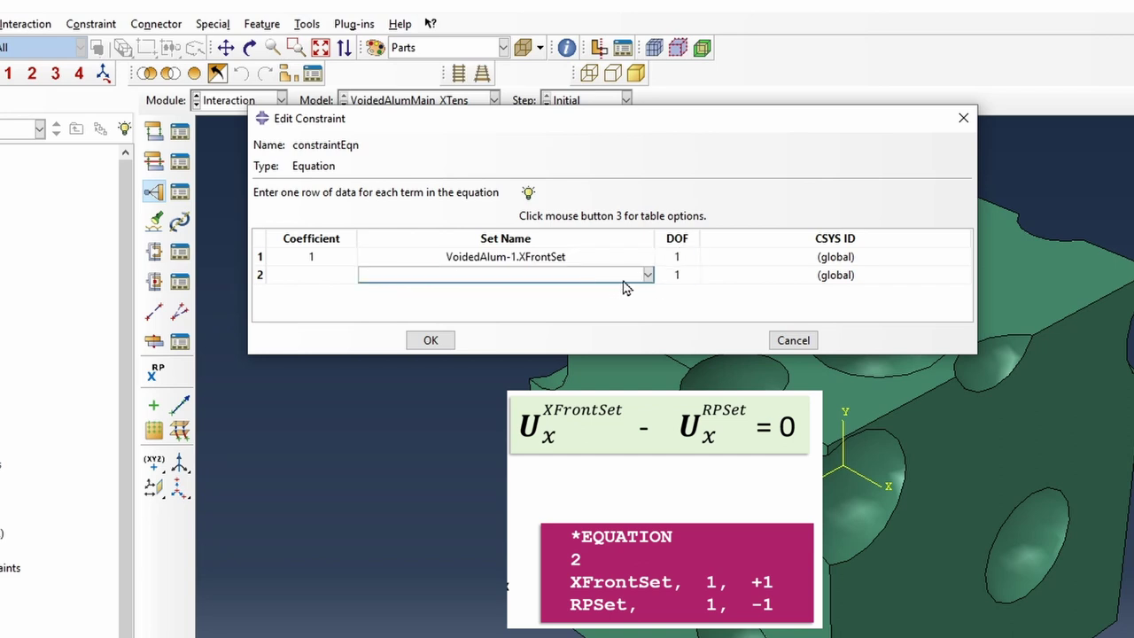
left_click(647, 276)
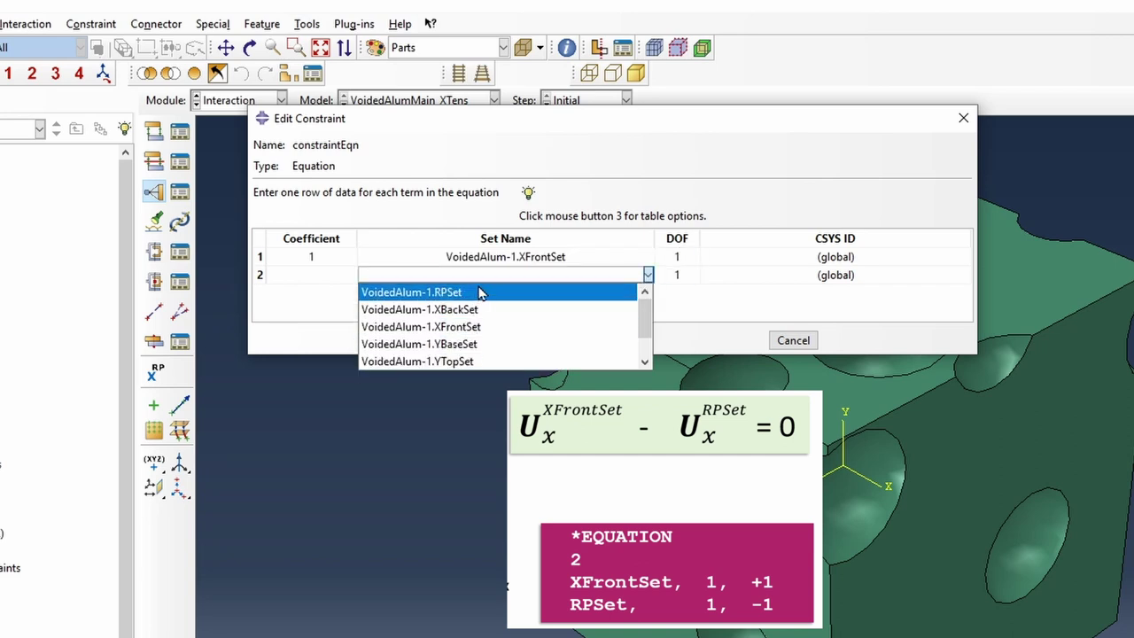
left_click(555, 292)
left_click(304, 277)
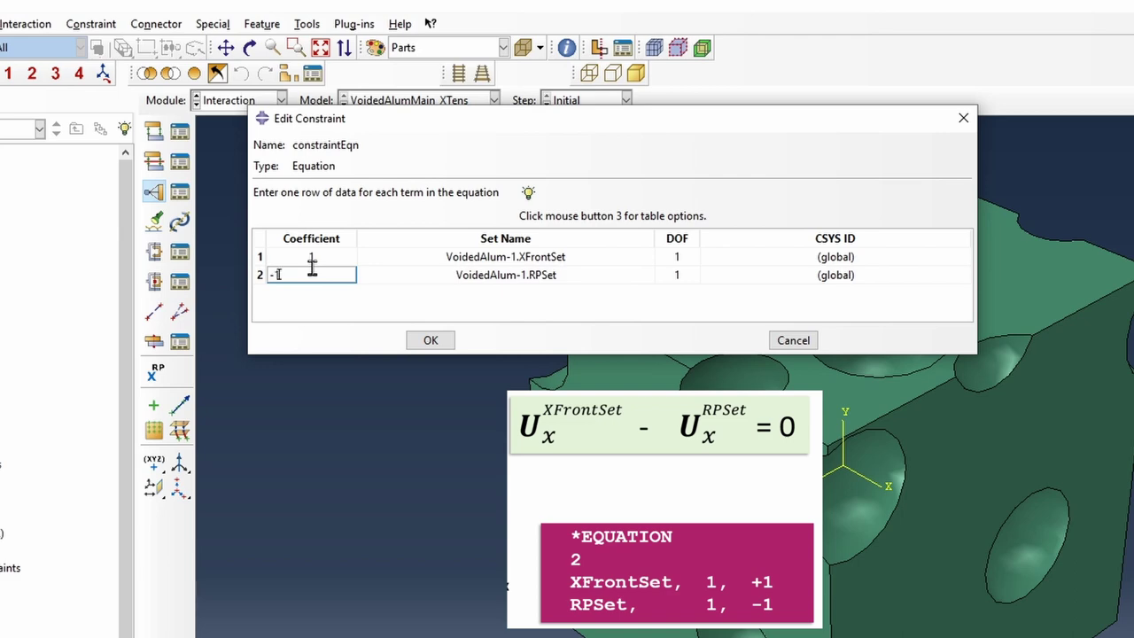
left_click(430, 340)
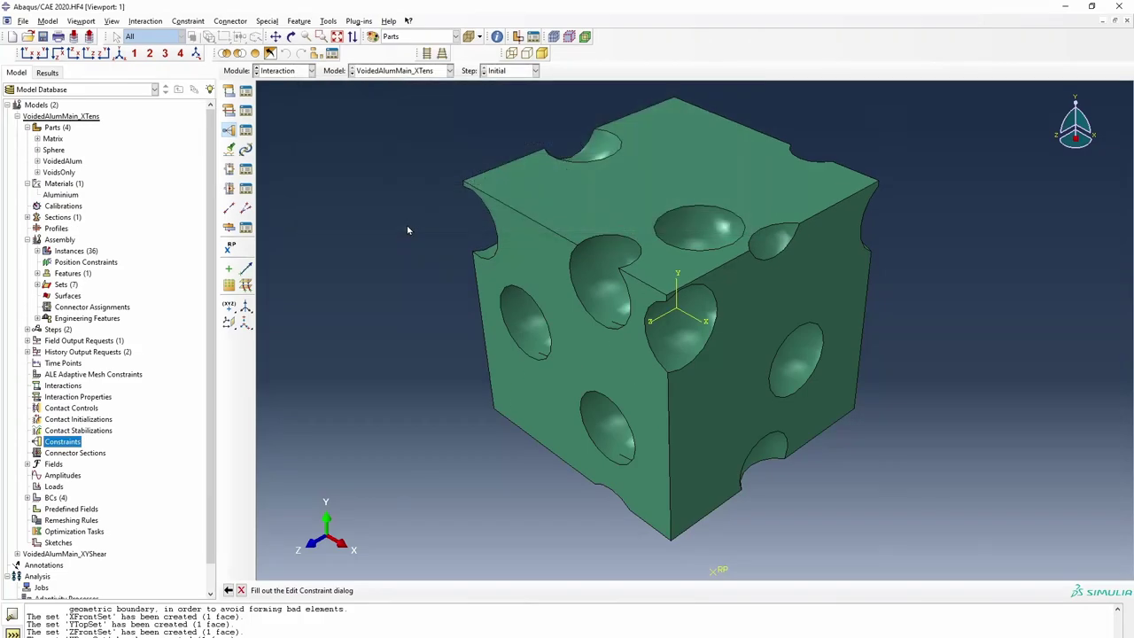
- In the XYShear model, switch the Load condition from U1 = 20 to U2 = 20
scroll(834, 449, "down", 2)
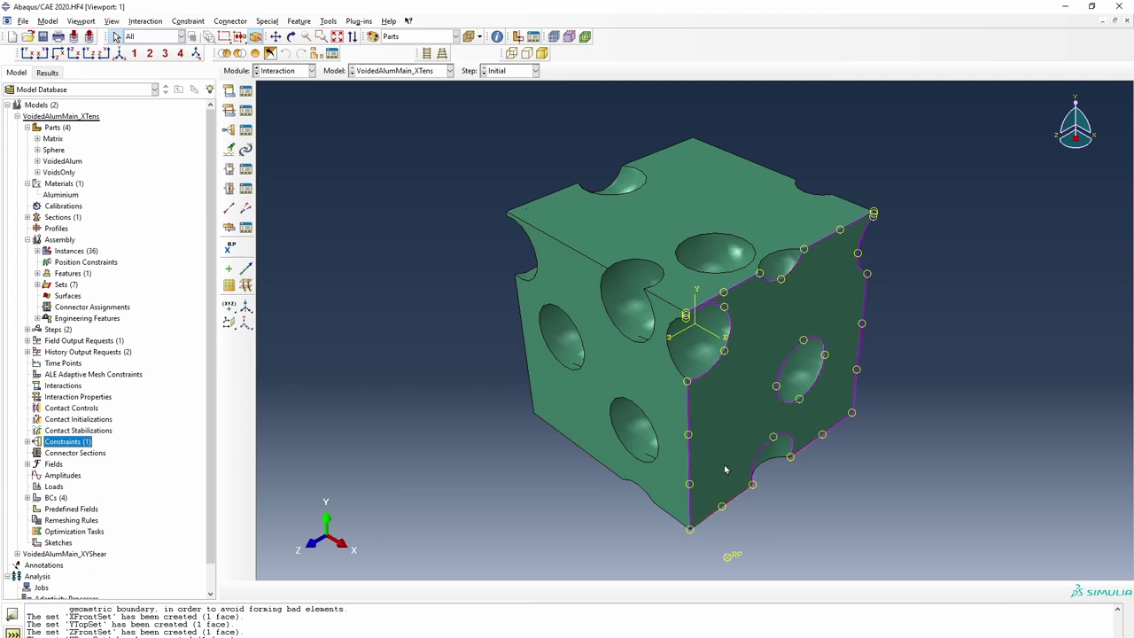
left_click(17, 117)
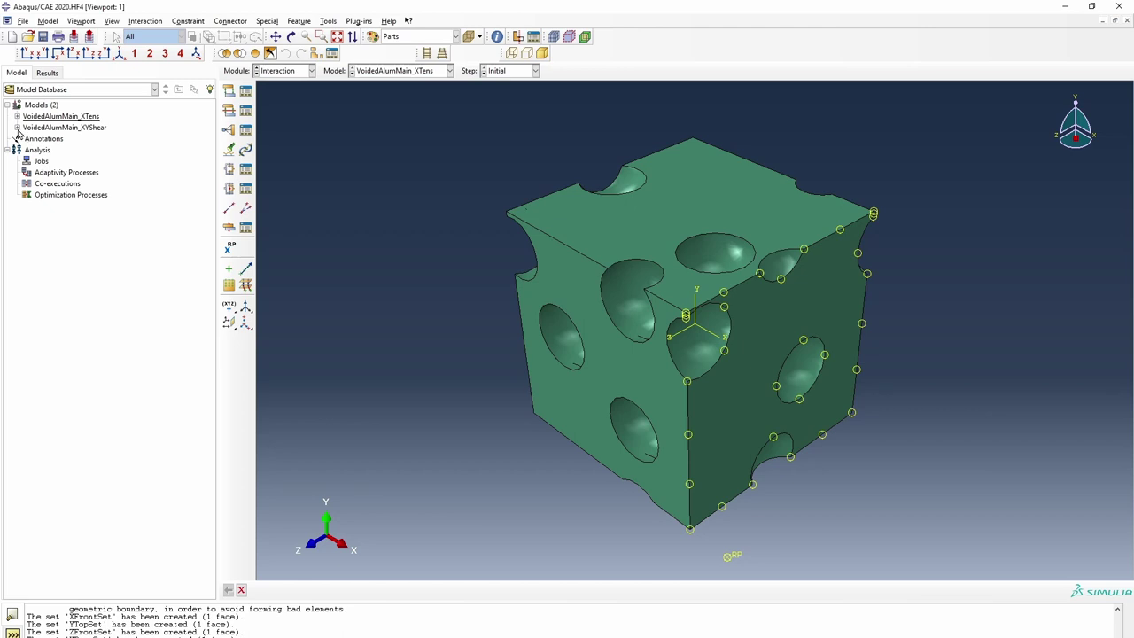
left_click(17, 128)
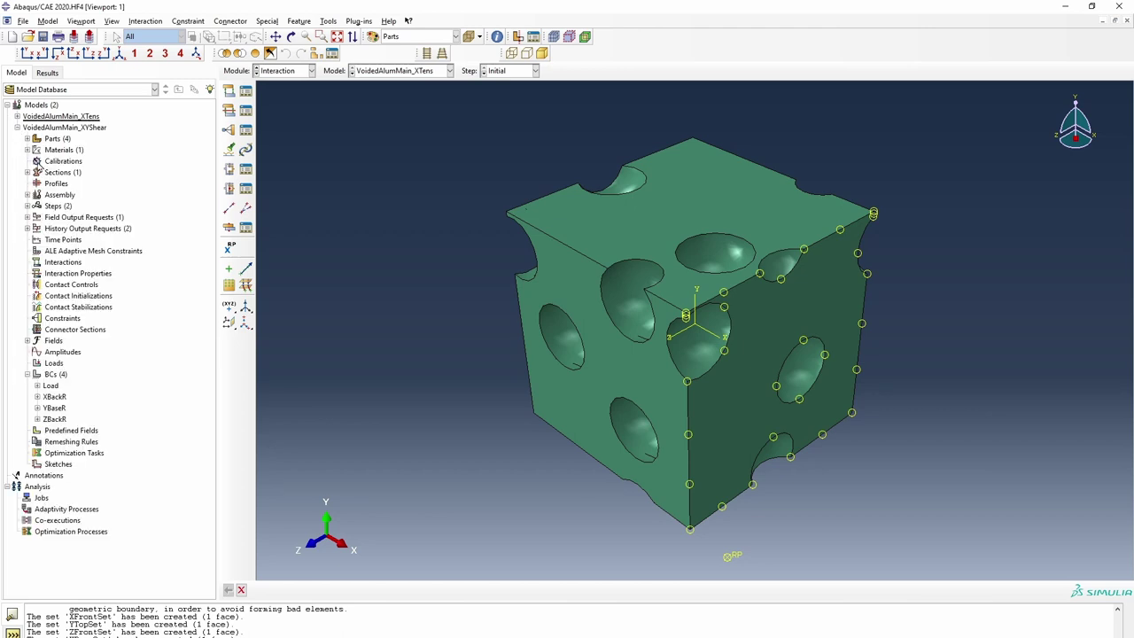
double_click(51, 387)
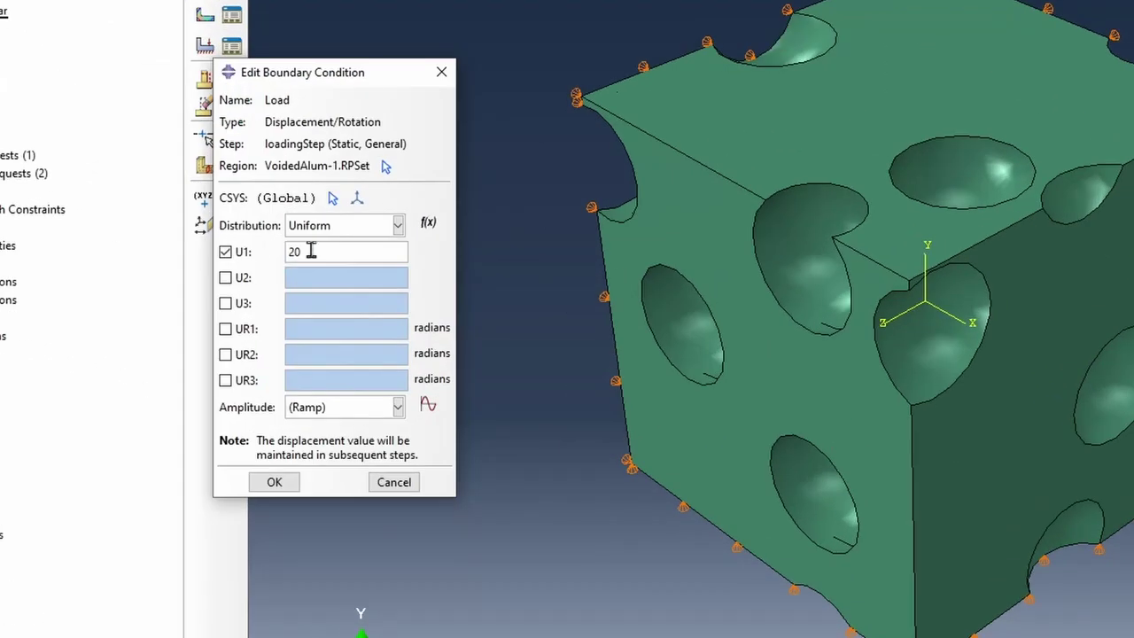
left_click_drag(311, 252, 273, 252)
key("BackSpace")
left_click(227, 252)
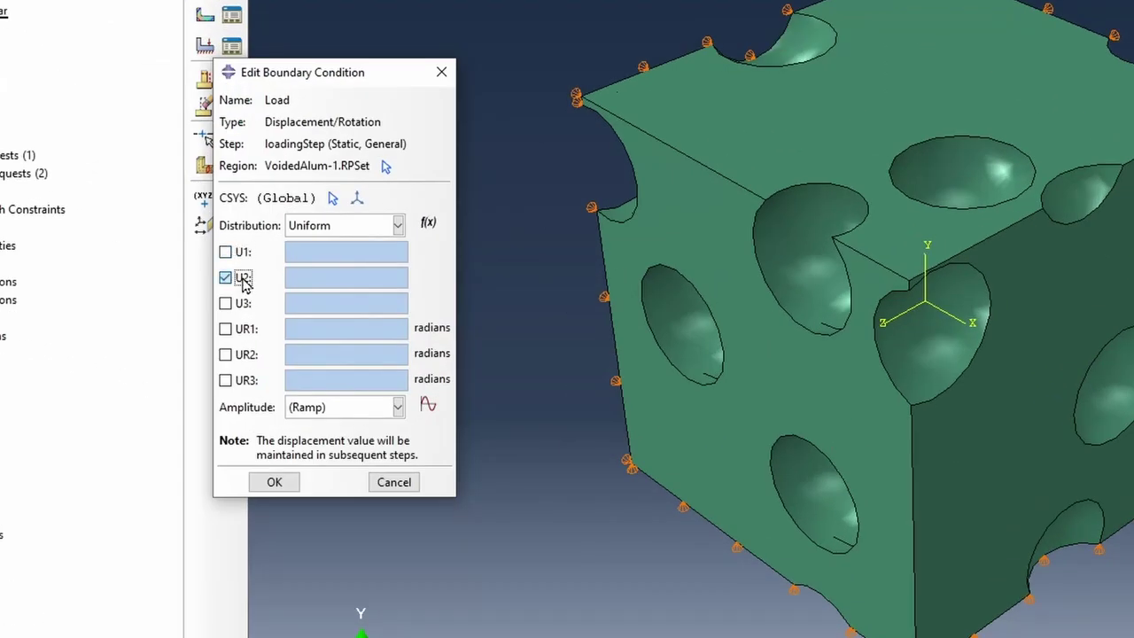
left_click(243, 279)
type("20")
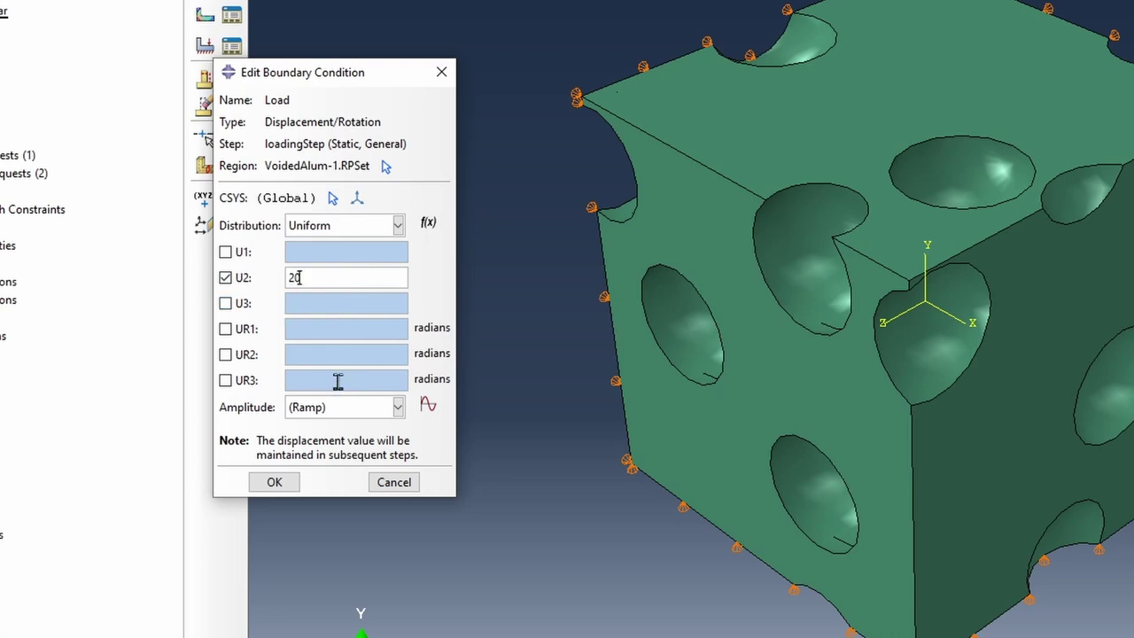
left_click(277, 484)
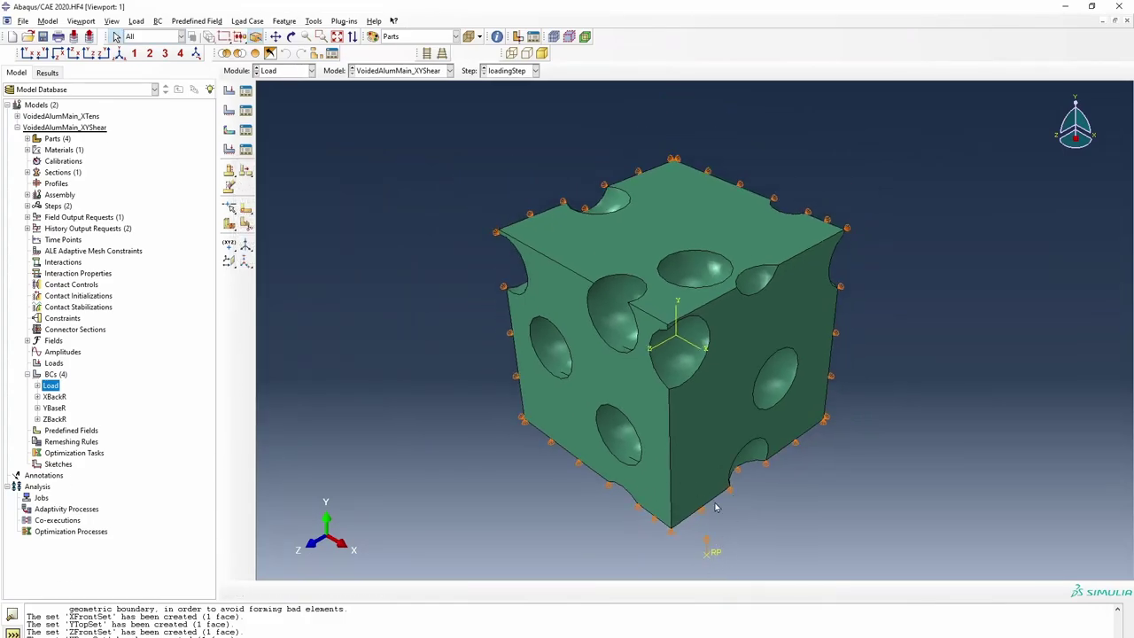
- Rename boundary condition XBackR to XBackF
left_click(55, 398)
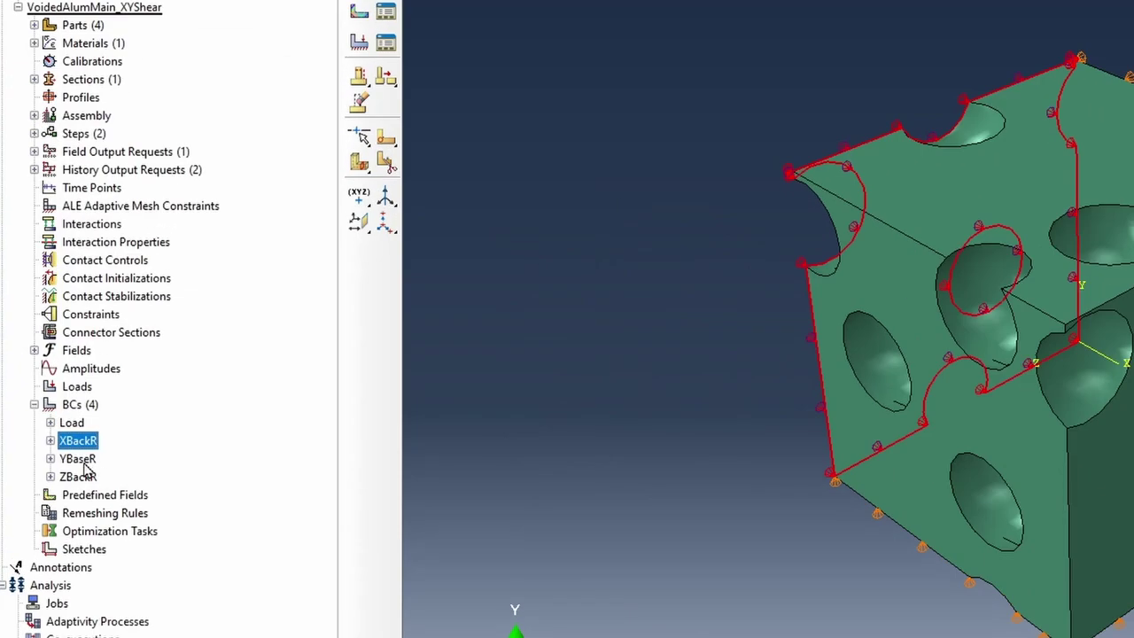
right_click(75, 442)
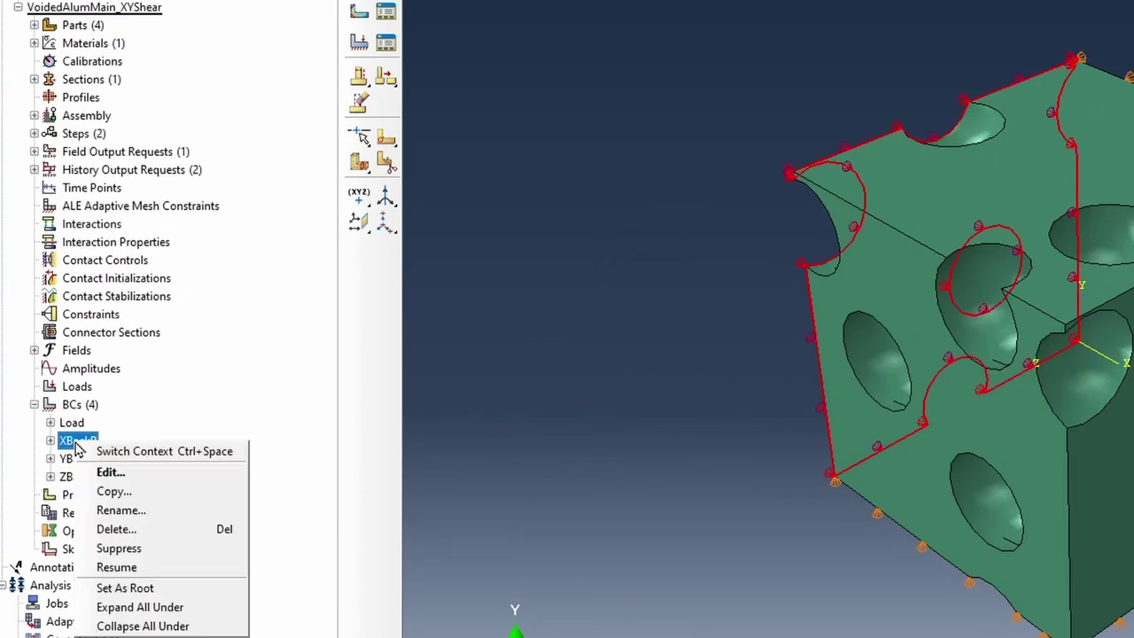
left_click(121, 510)
left_click(60, 114)
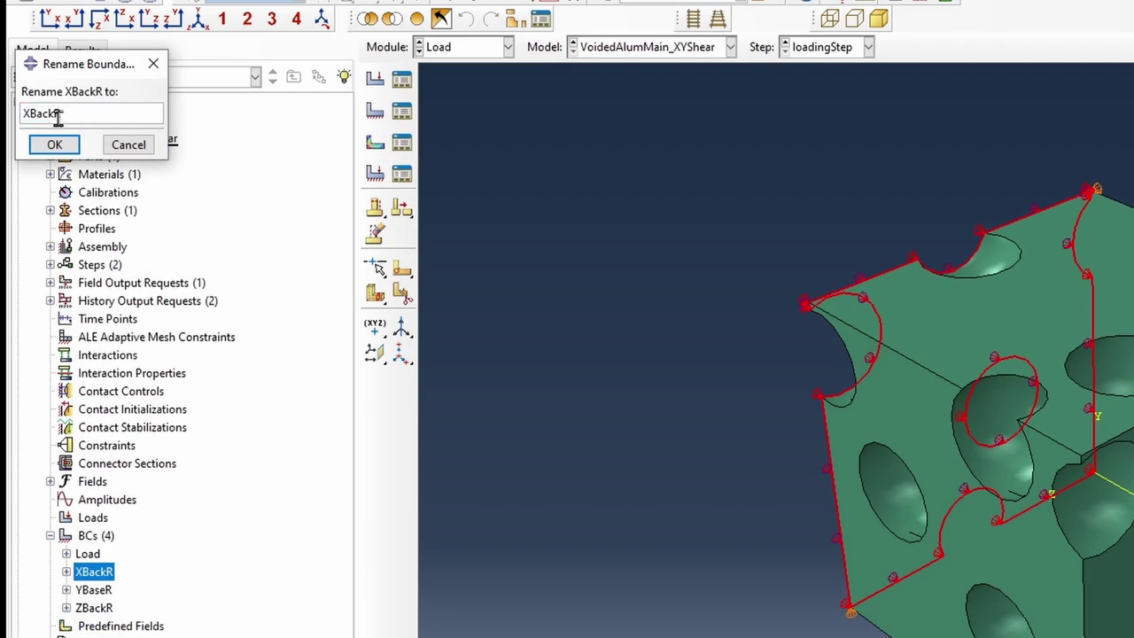
type("F")
left_click(54, 144)
- Make XBackF also fix U2 at 0
left_click(94, 574)
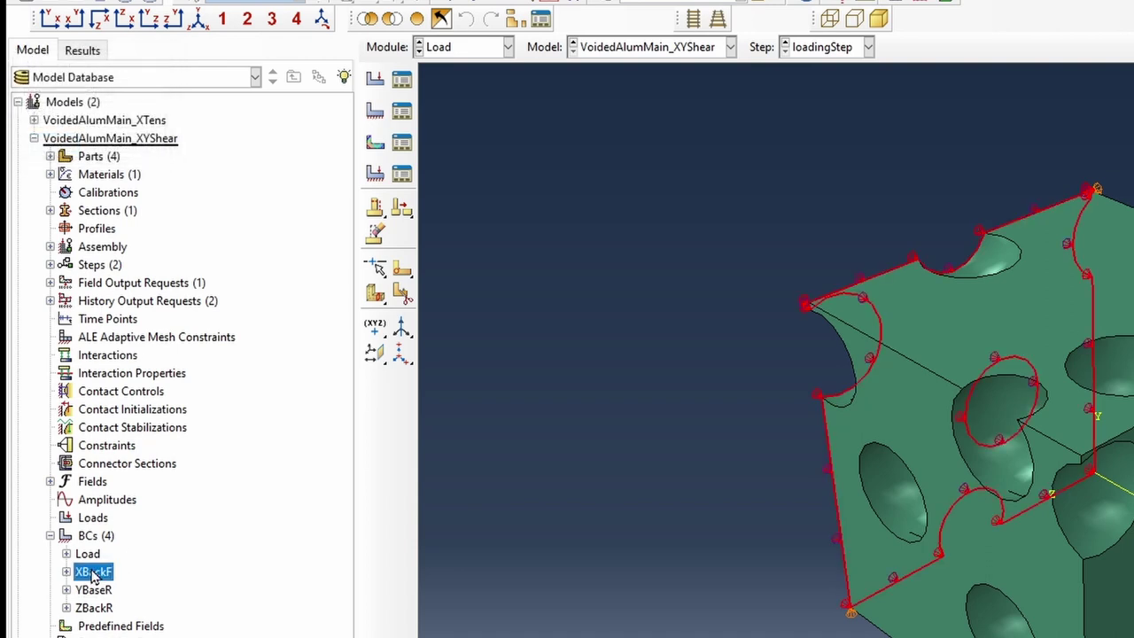
double_click(93, 574)
left_click(408, 398)
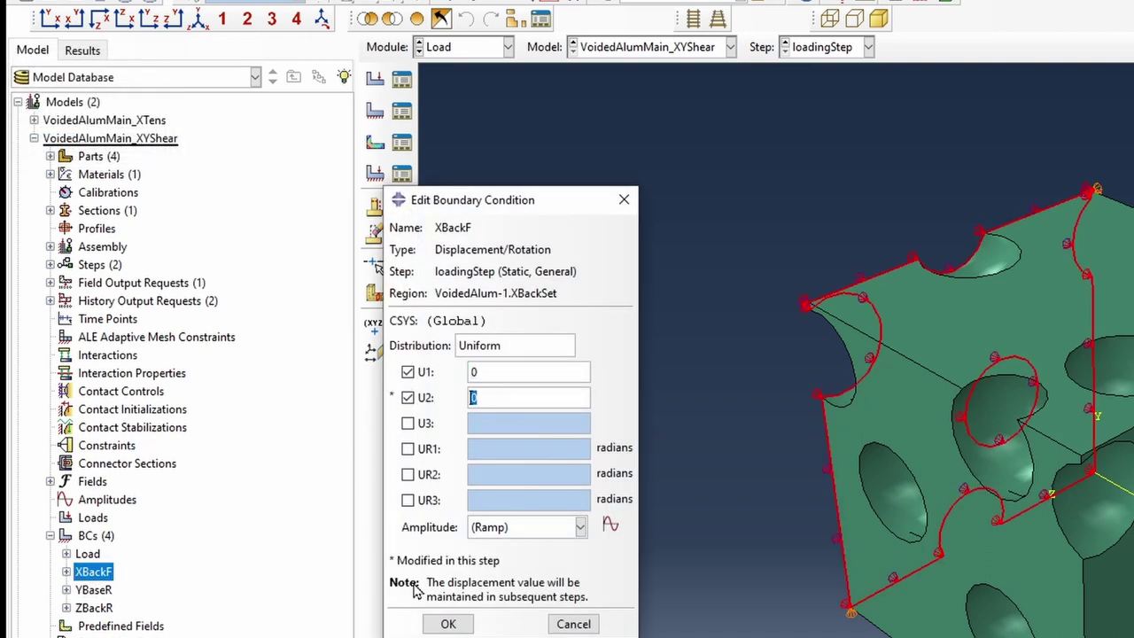
left_click(448, 625)
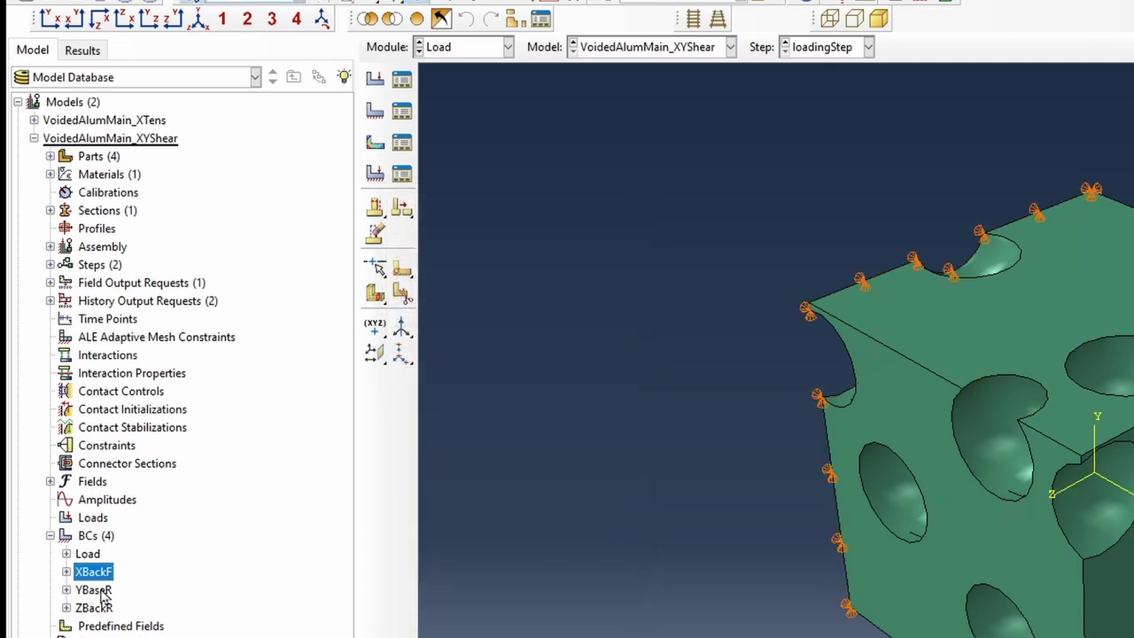
- Suppress the YBaseR and ZBackR boundary conditions
left_click(93, 589)
left_click(96, 609, "shift")
right_click(100, 616)
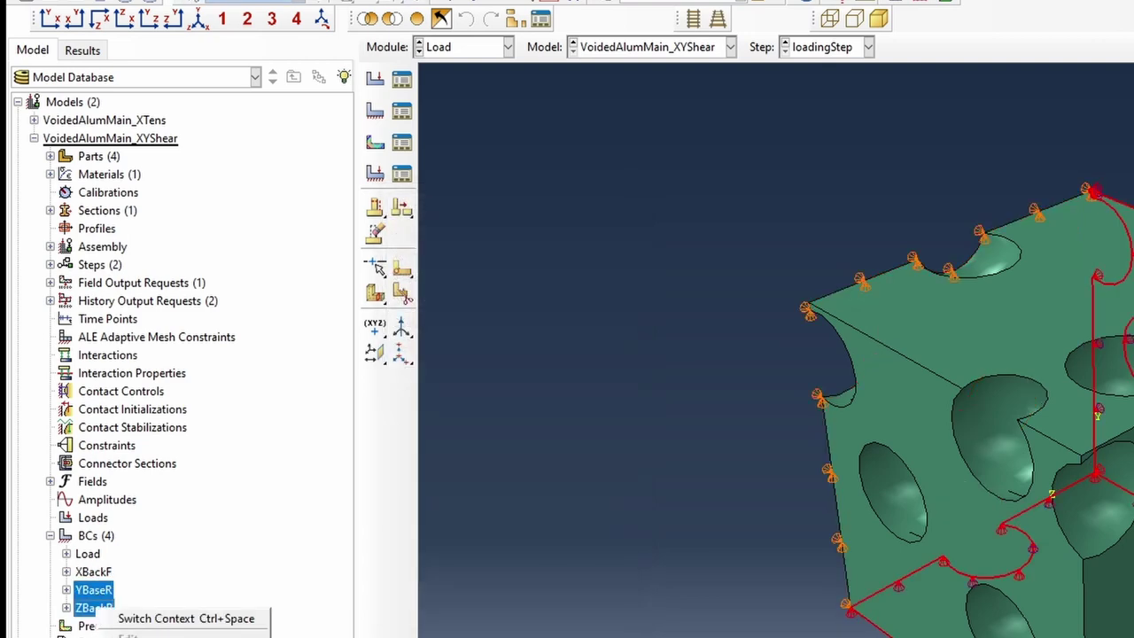
left_click(167, 552)
- Create Initial-step Displacement/Rotation condition XFrontR on XFrontSet with U1 fixed
double_click(99, 536)
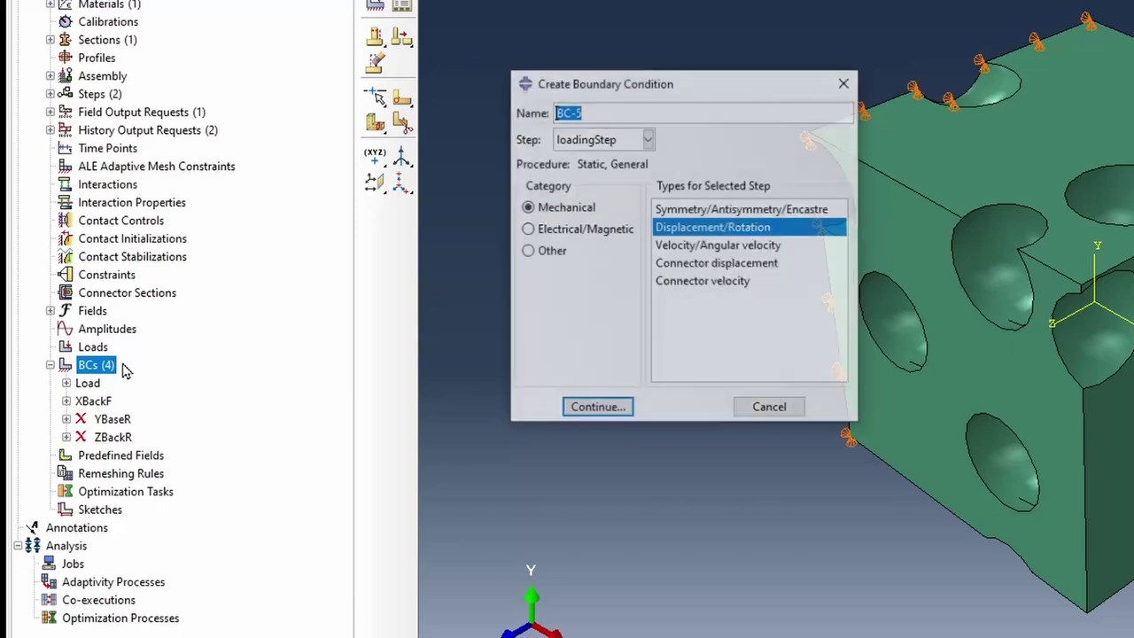
type("xFrontR")
left_click(633, 142)
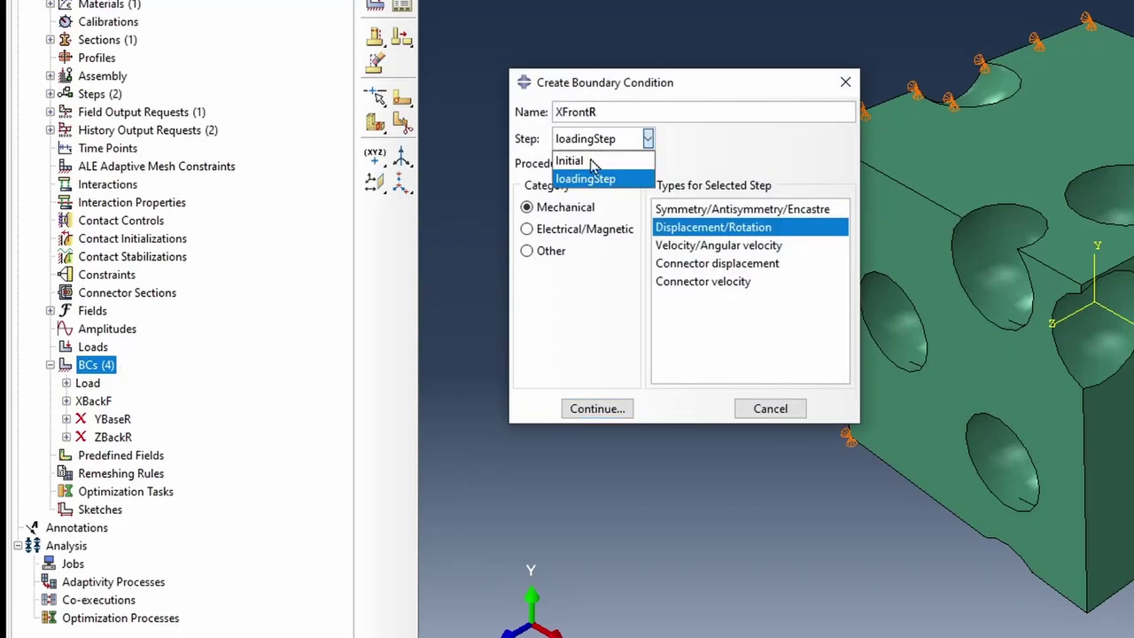
left_click(585, 161)
left_click(598, 409)
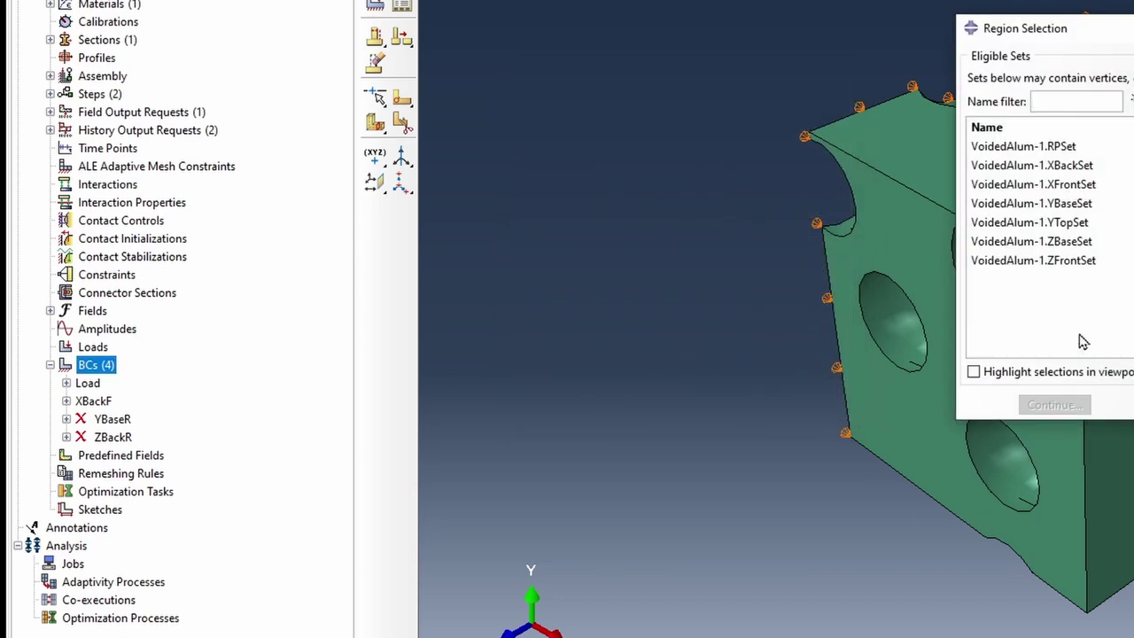
left_click(1081, 184)
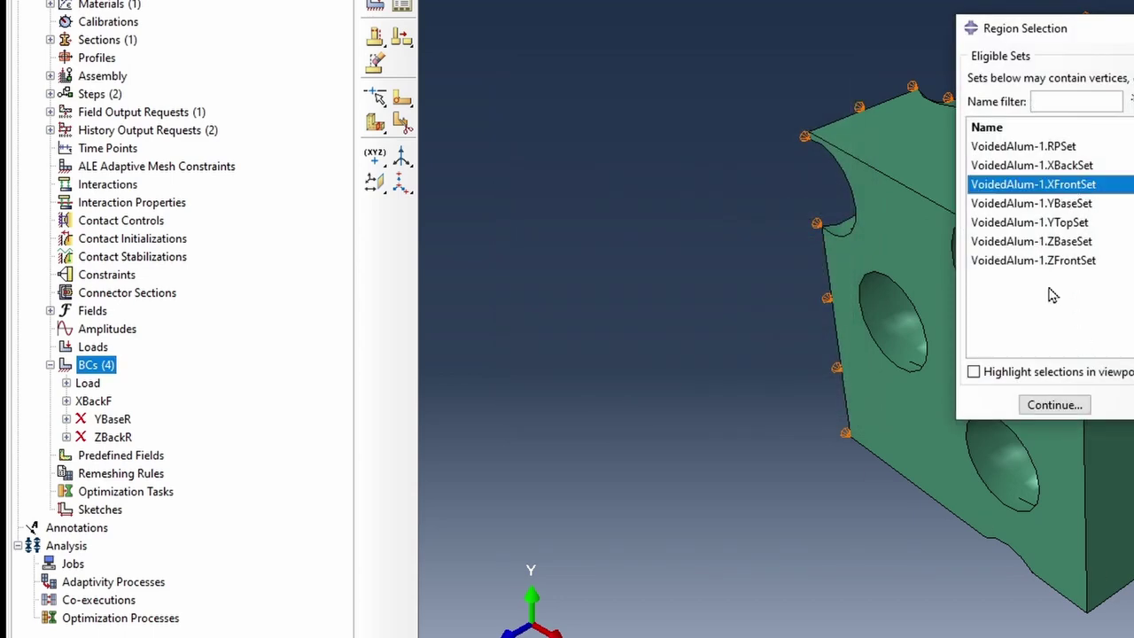
left_click(1055, 405)
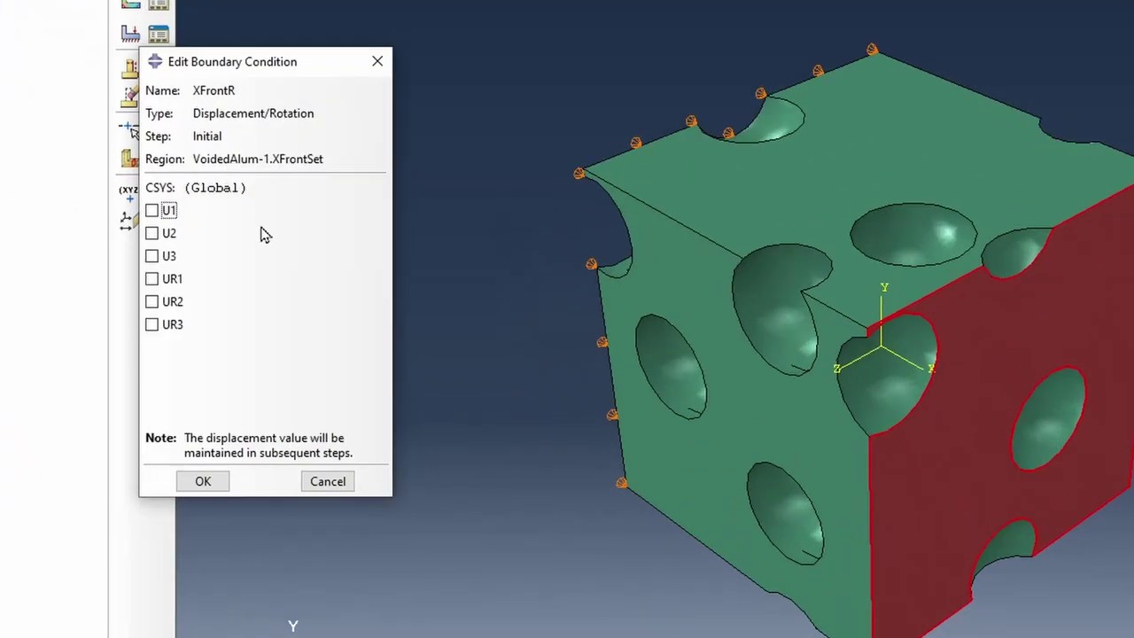
left_click(165, 211)
left_click(202, 480)
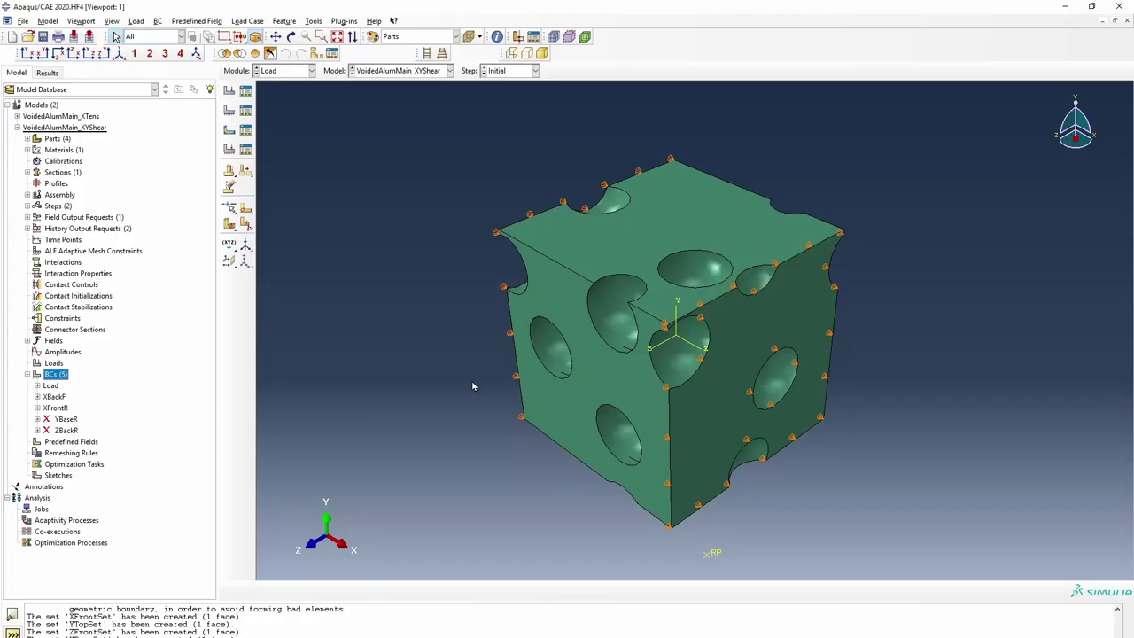
- Add an equation constraint tying XFrontSet DOF 2 (coefficient 1) to RPSet DOF 2 (coefficient −1)
double_click(62, 319)
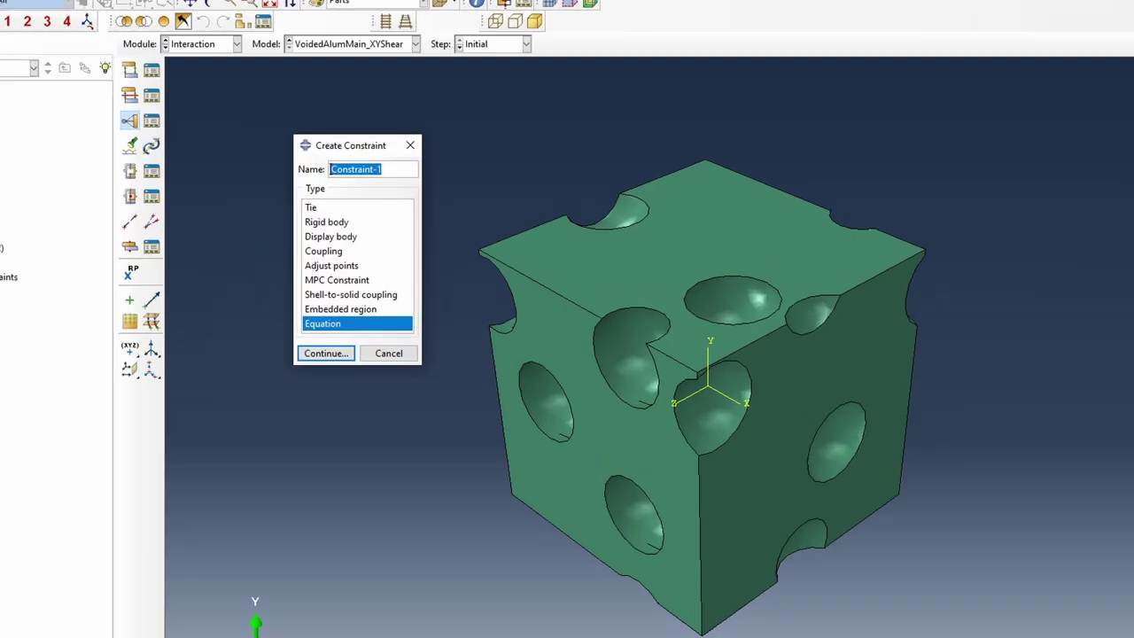
type("c")
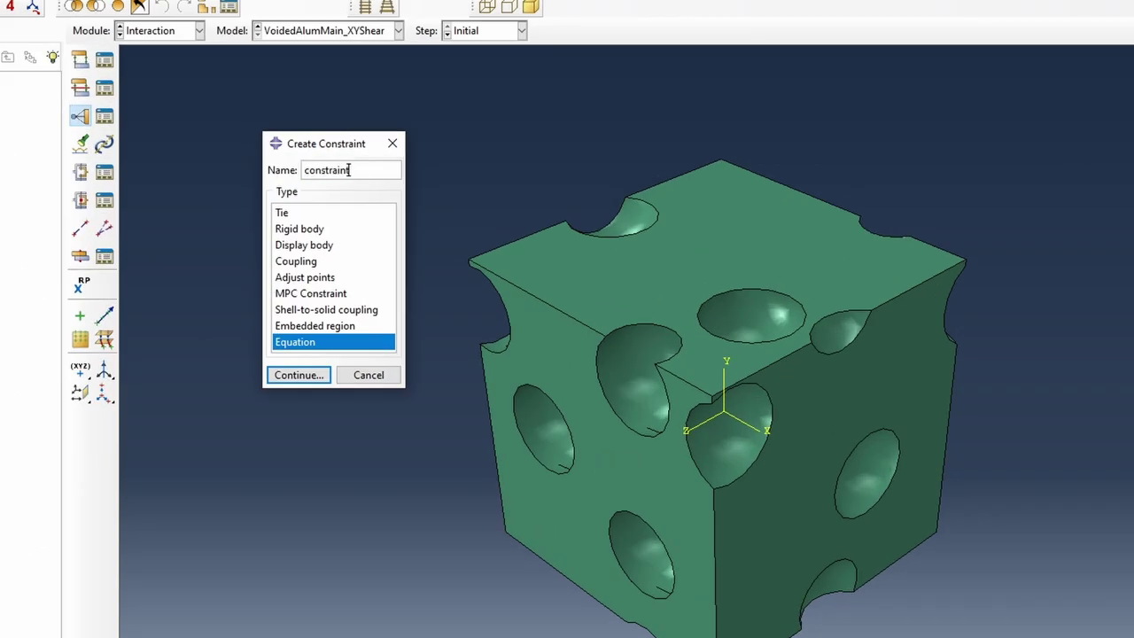
left_click(299, 375)
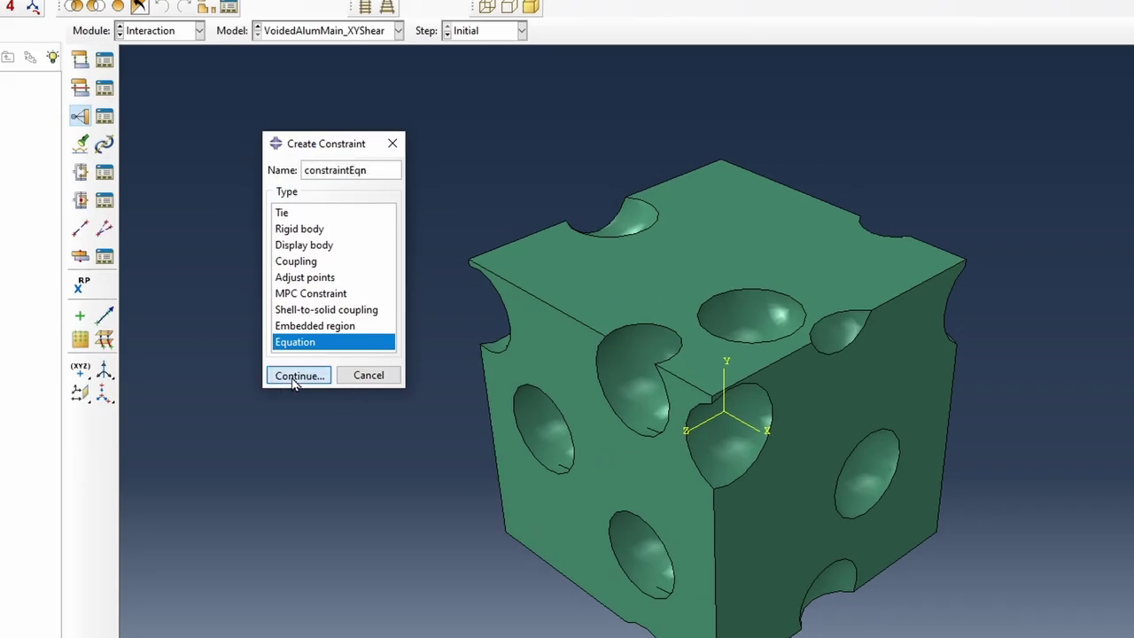
left_click(366, 177)
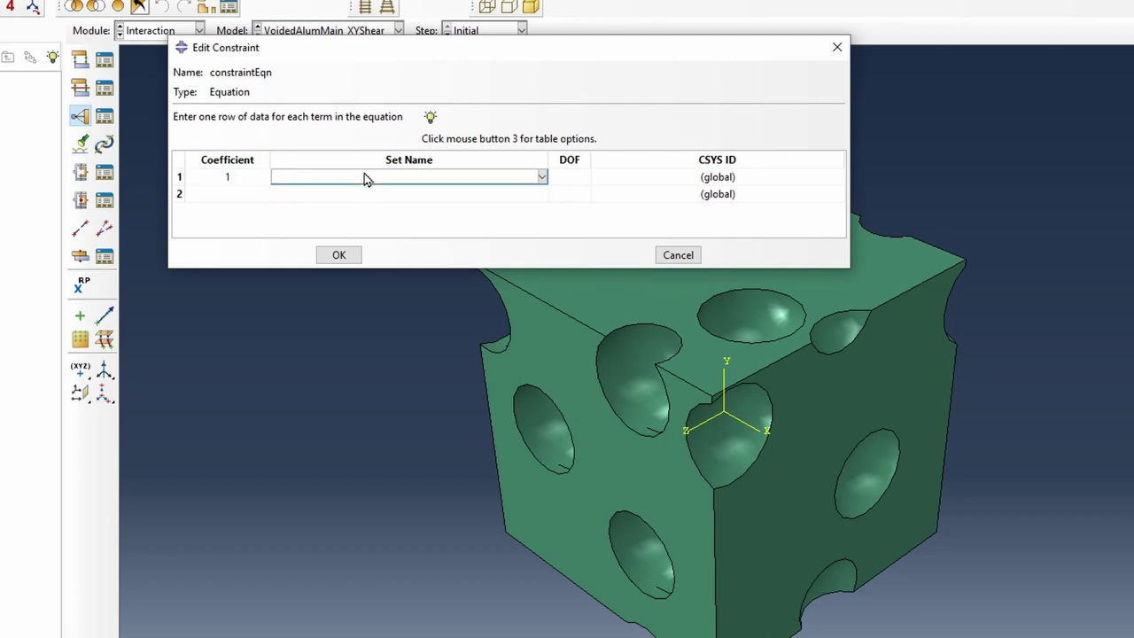
left_click(366, 178)
left_click(368, 223)
left_click(572, 178)
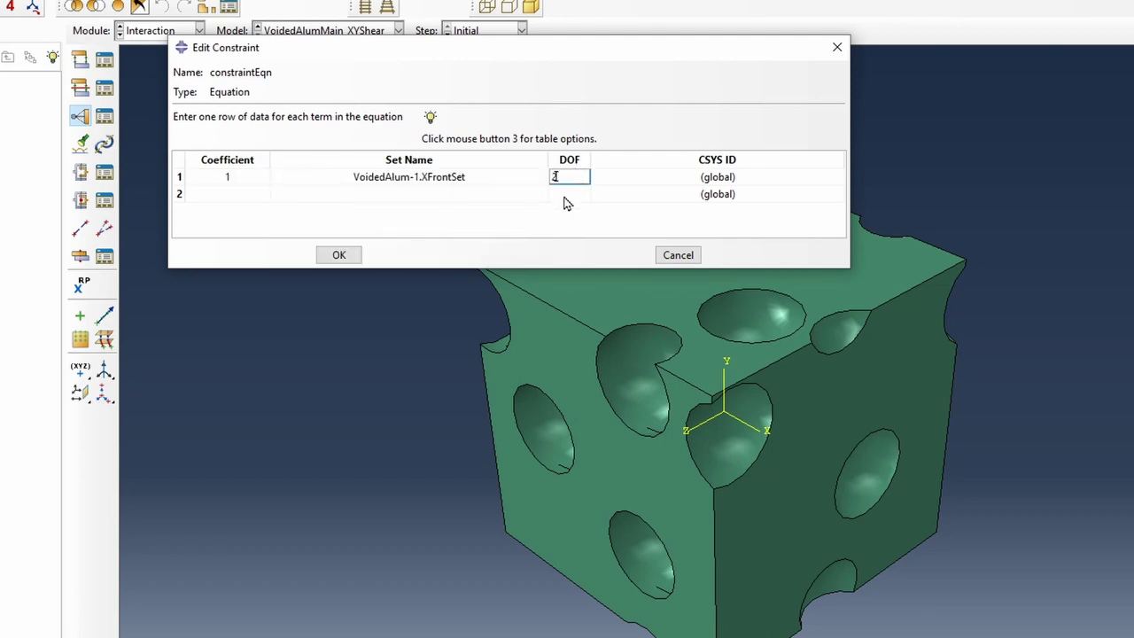
left_click(489, 204)
left_click(489, 204)
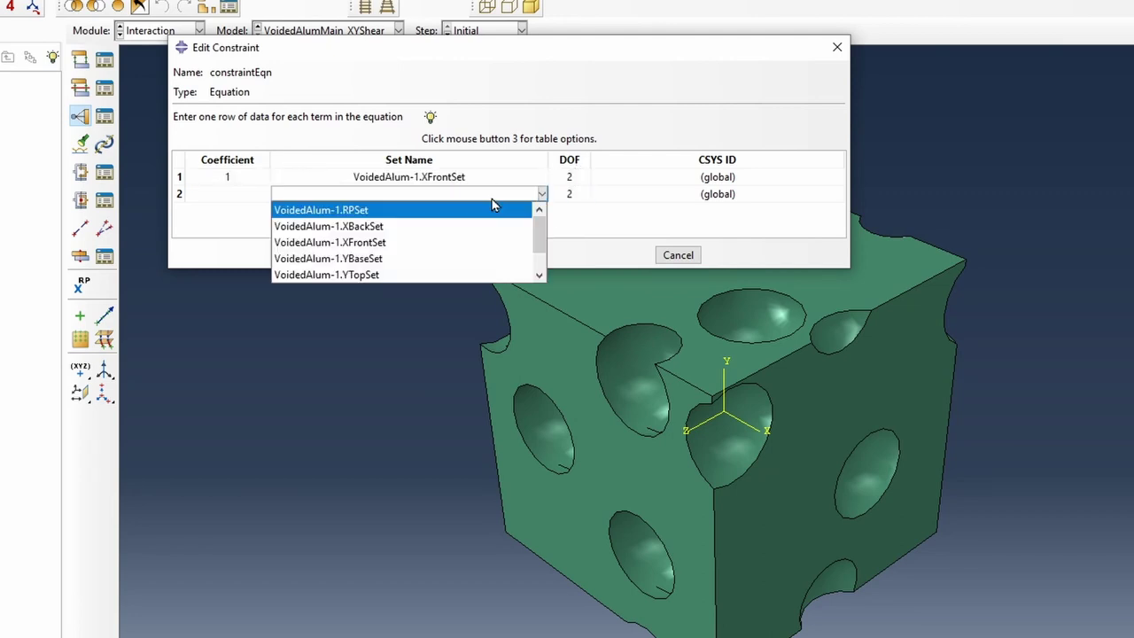
left_click(382, 213)
left_click(233, 196)
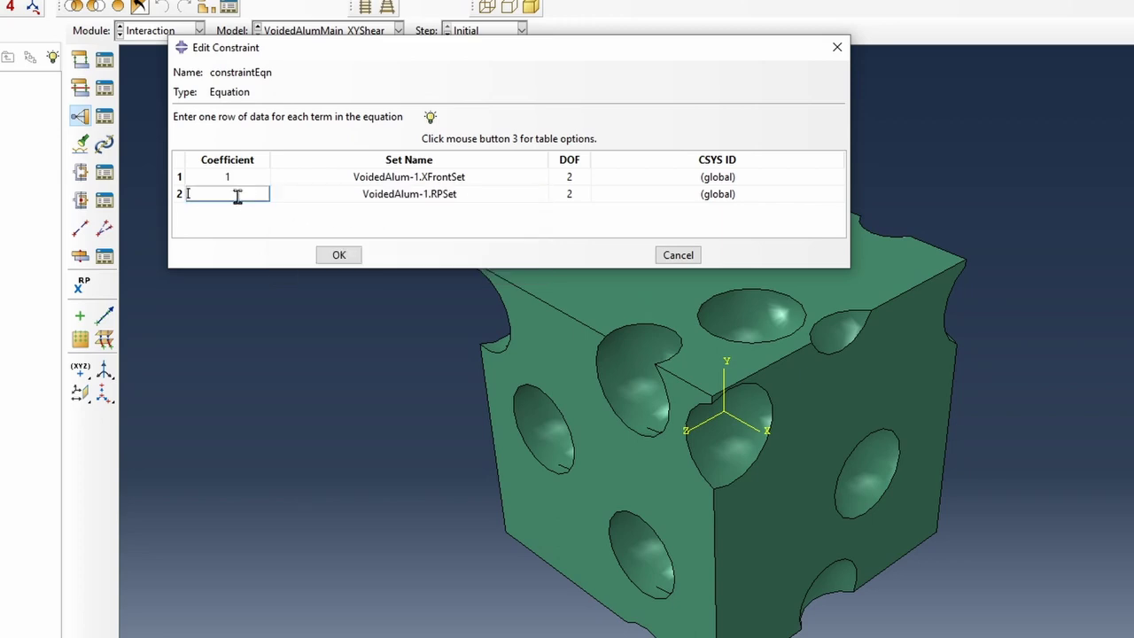
left_click(339, 256)
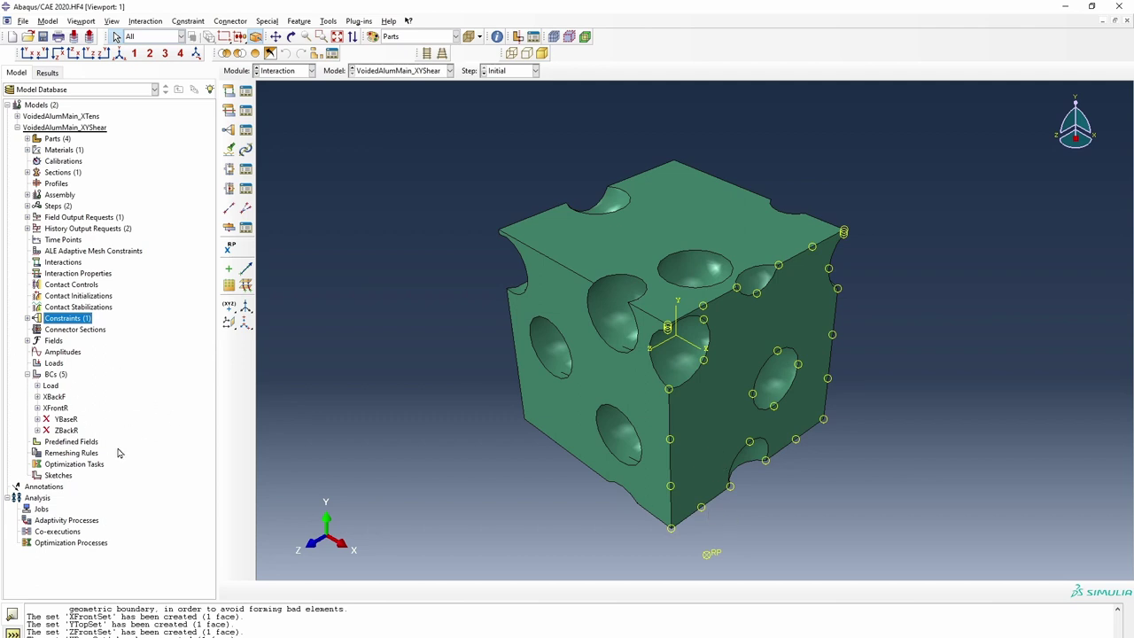
- Create job JobVoidedAlumMain_XYShear, then open the XTens job's results showing Mises stress
left_click(16, 128)
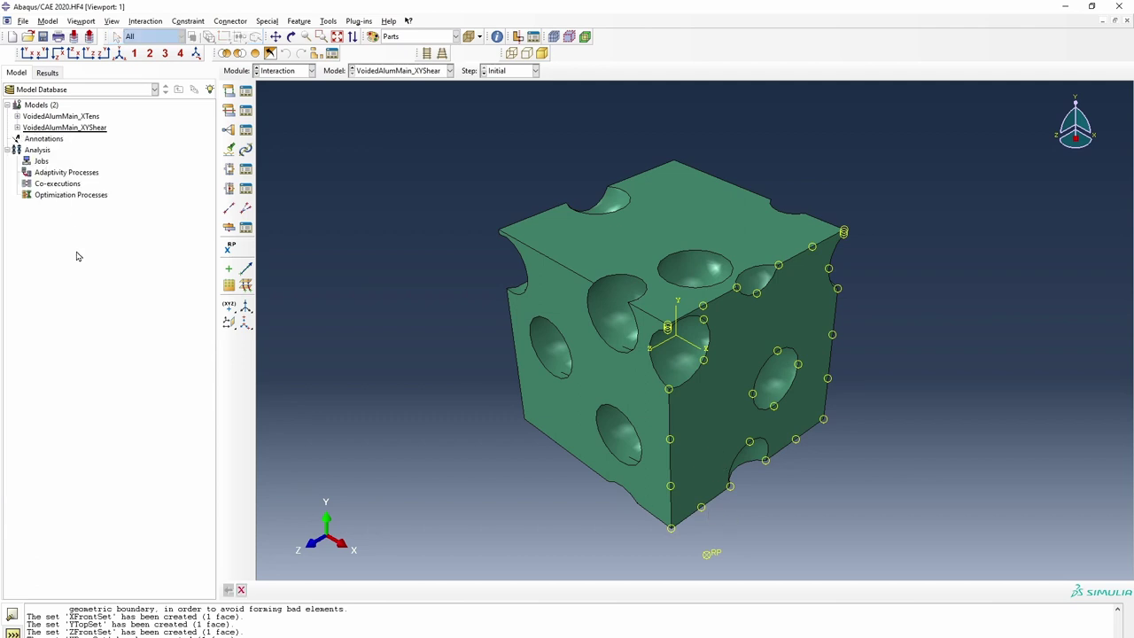
double_click(42, 160)
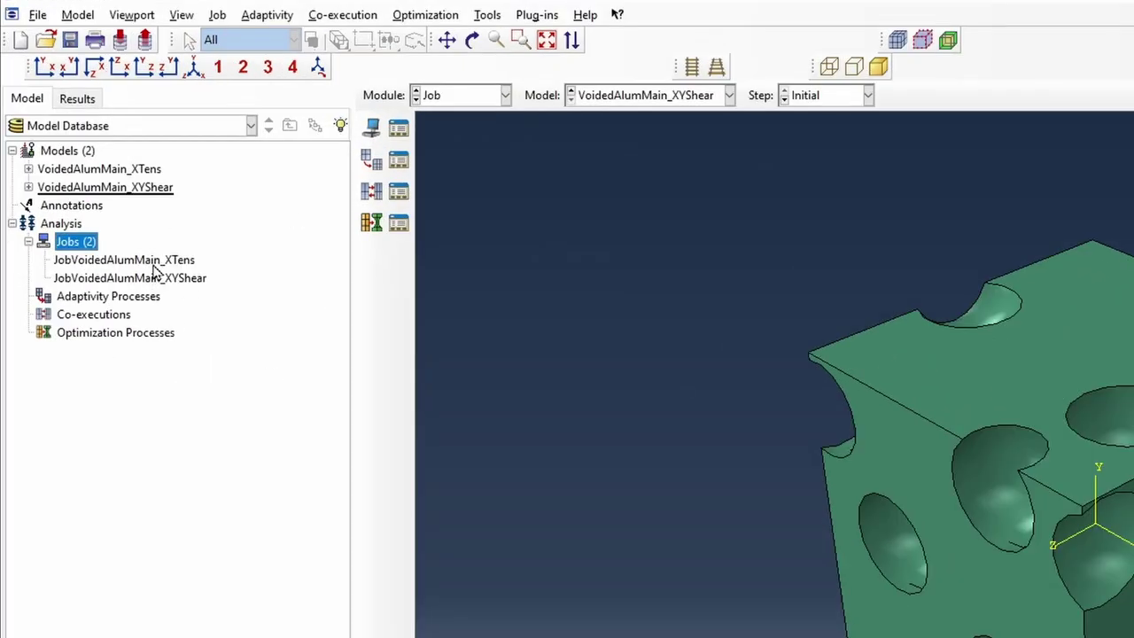
left_click(154, 262)
right_click(154, 255)
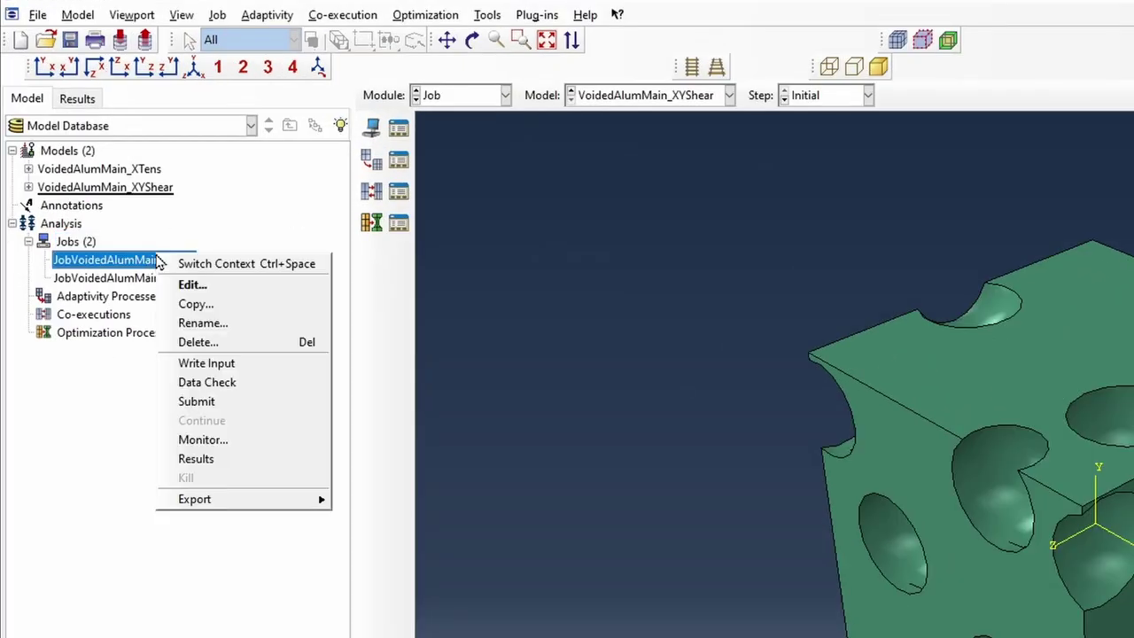
left_click(225, 405)
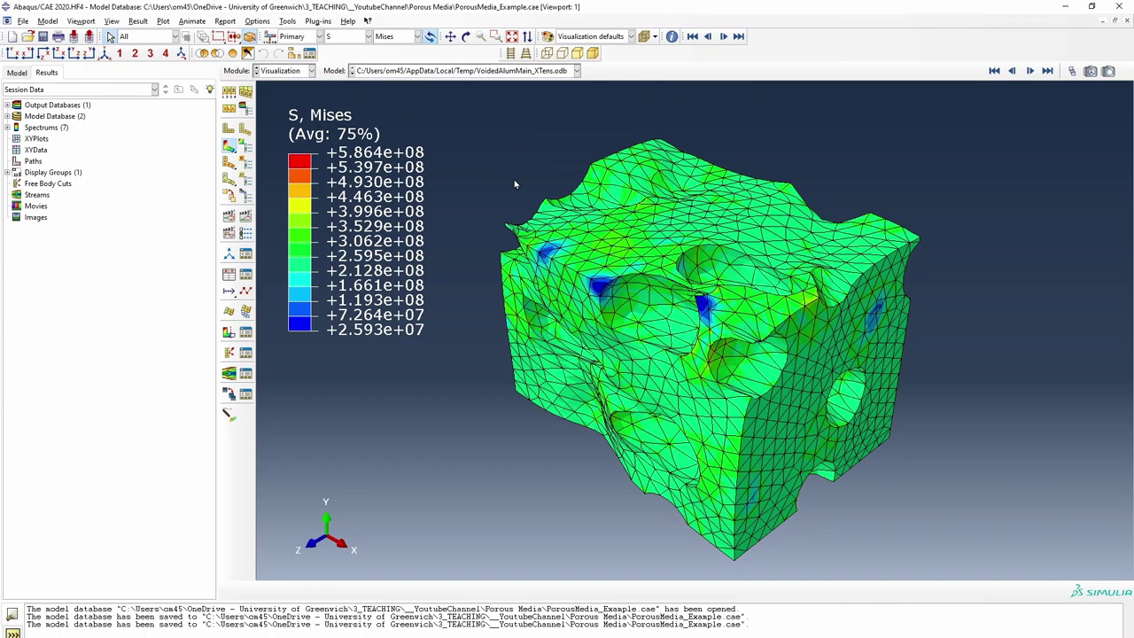
- Animate the tension deformation and switch contours from S11 to PE plastic strain
left_click(229, 217)
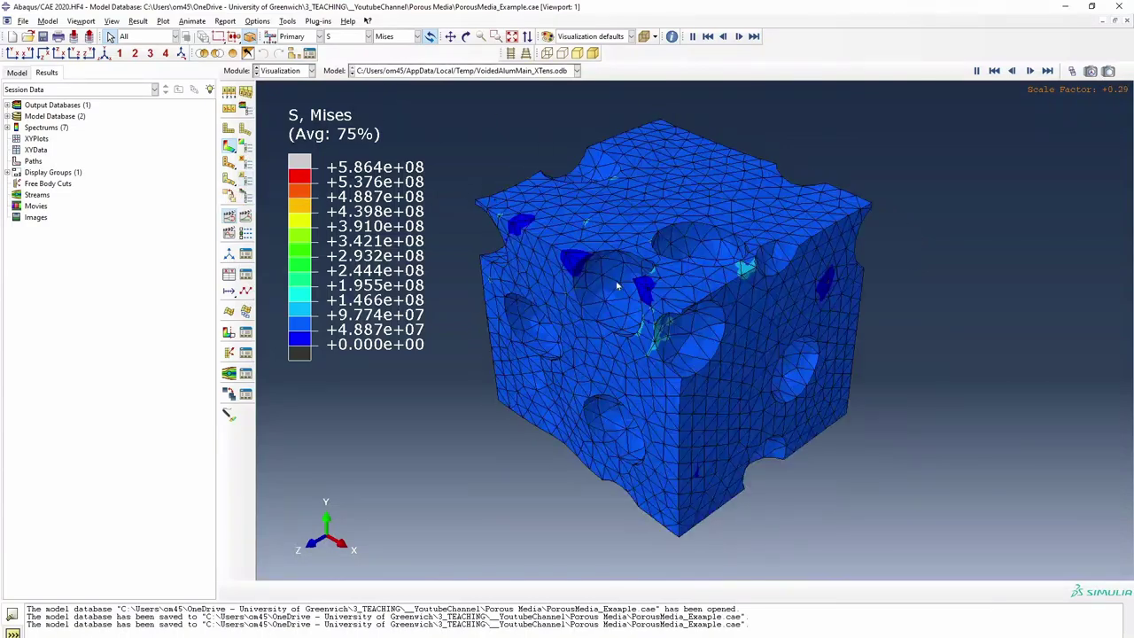
left_click(417, 37)
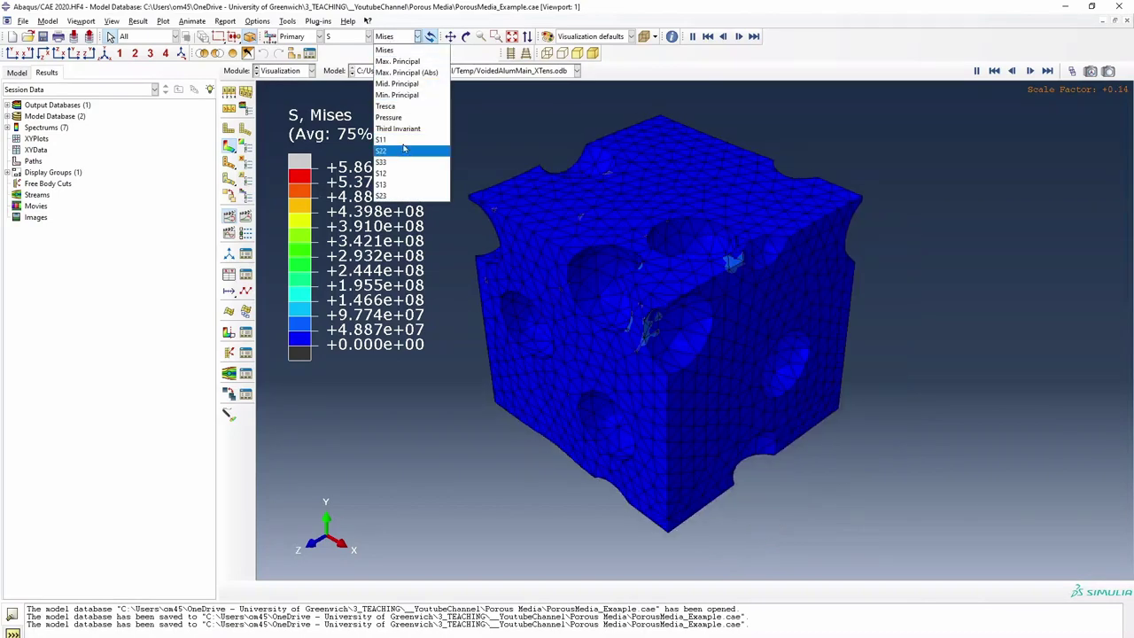
left_click(406, 144)
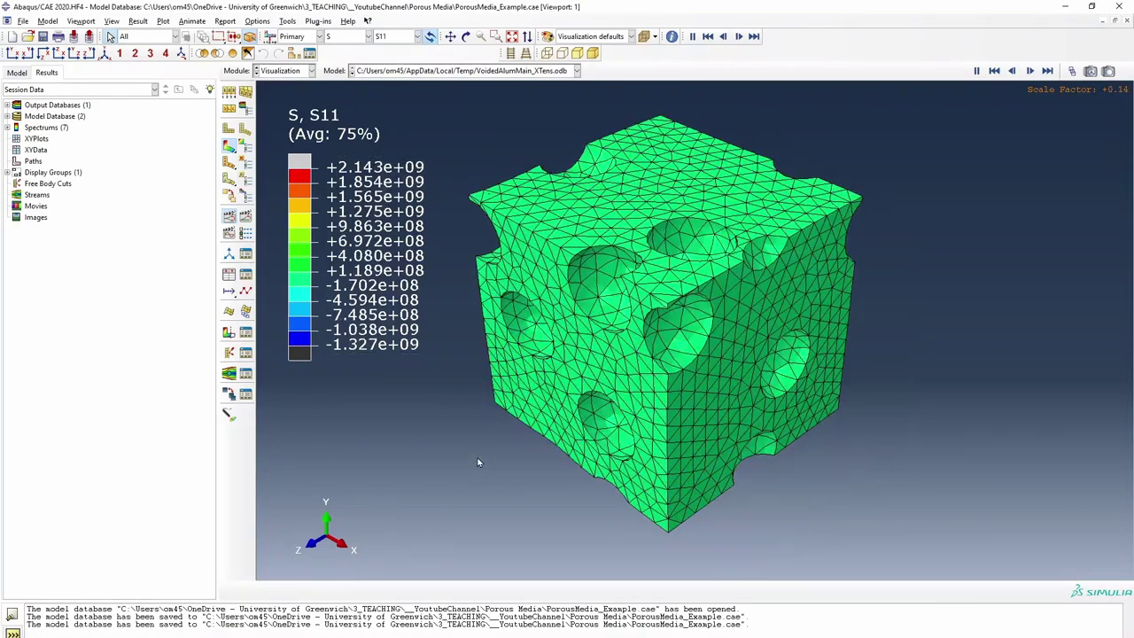
left_click(368, 36)
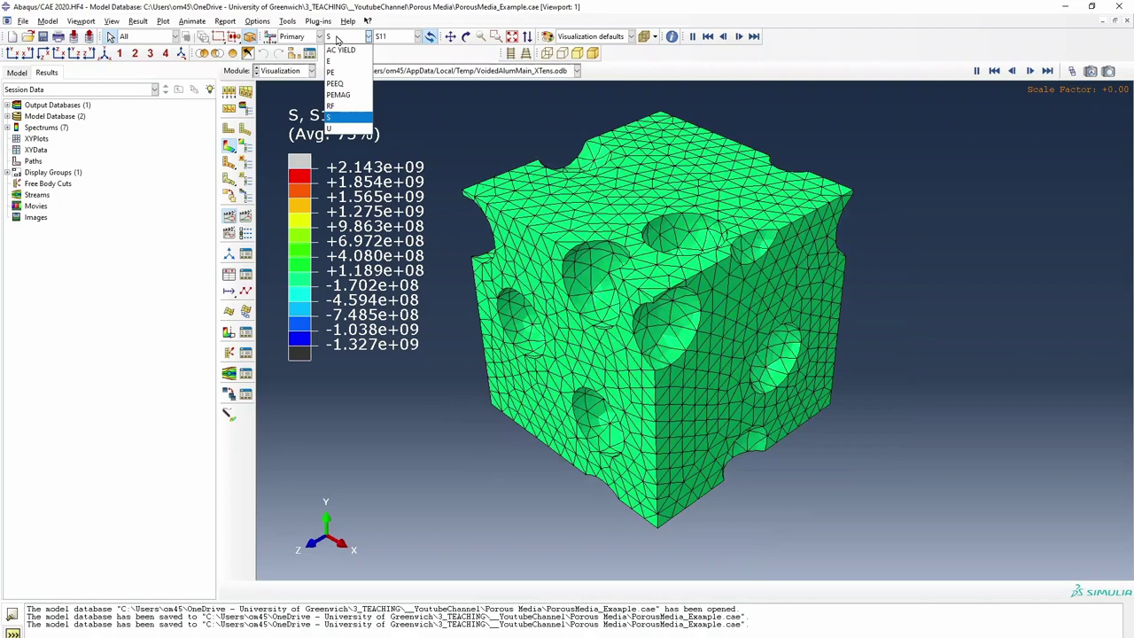
left_click(341, 72)
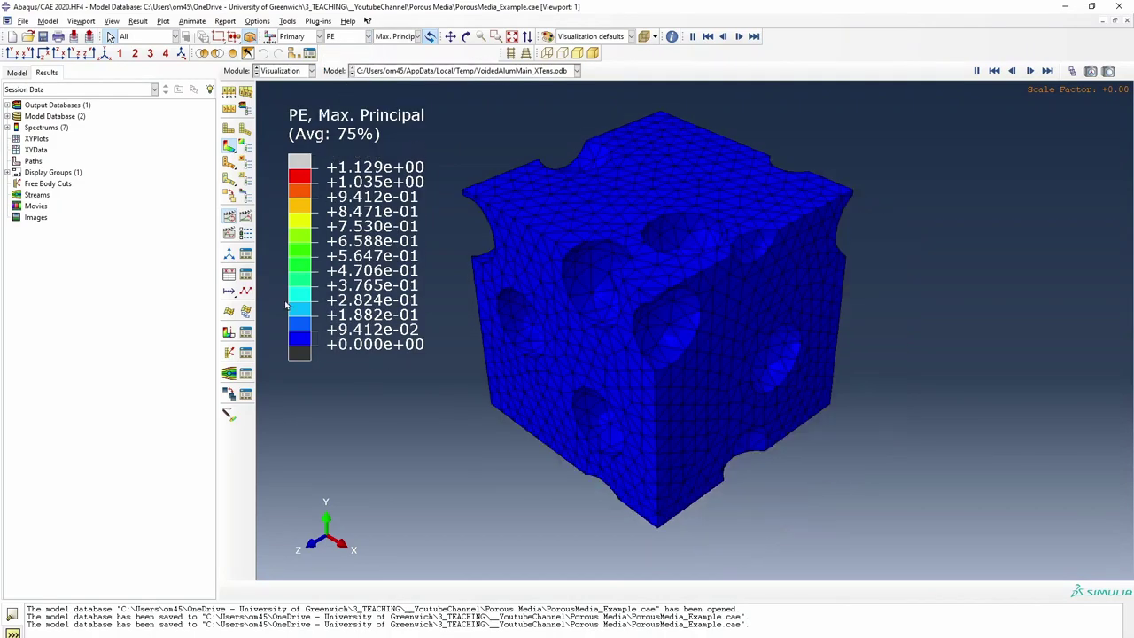
- Stop the animation at full deformation, rotate to inspect strain, and restore the isometric view
left_click(228, 219)
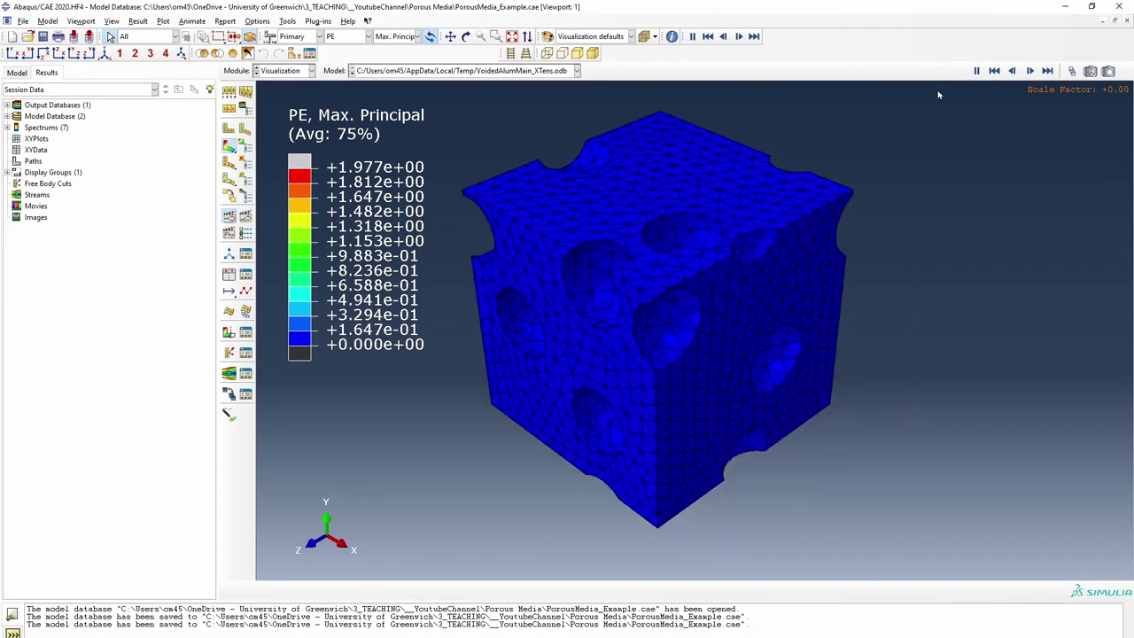
left_click(1047, 70)
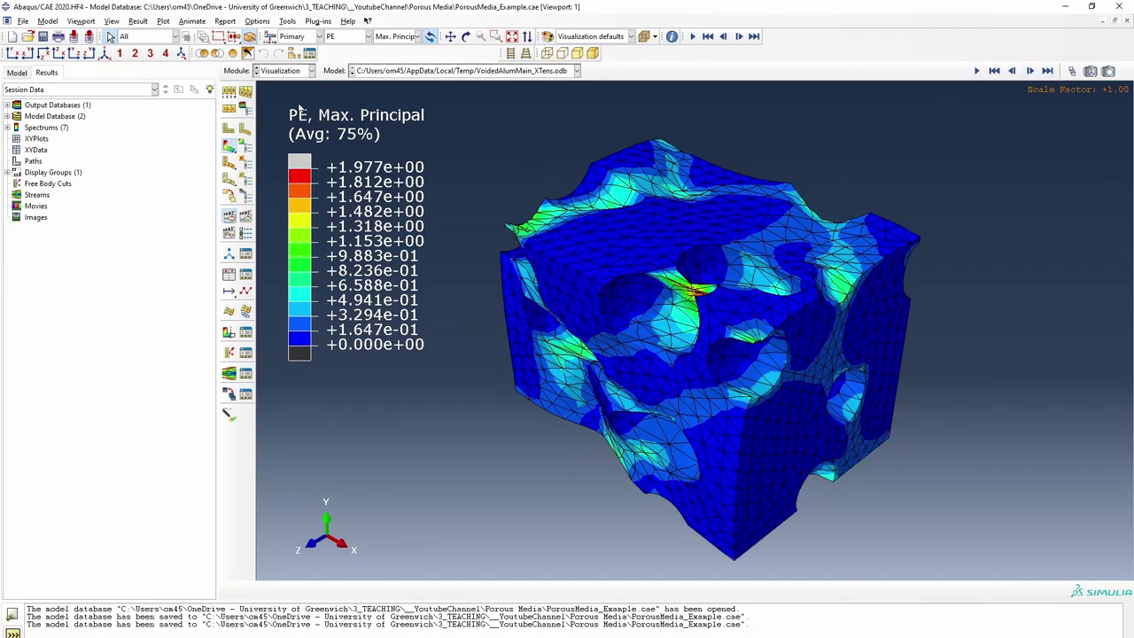
left_click(465, 36)
left_click_drag(780, 381, 674, 355)
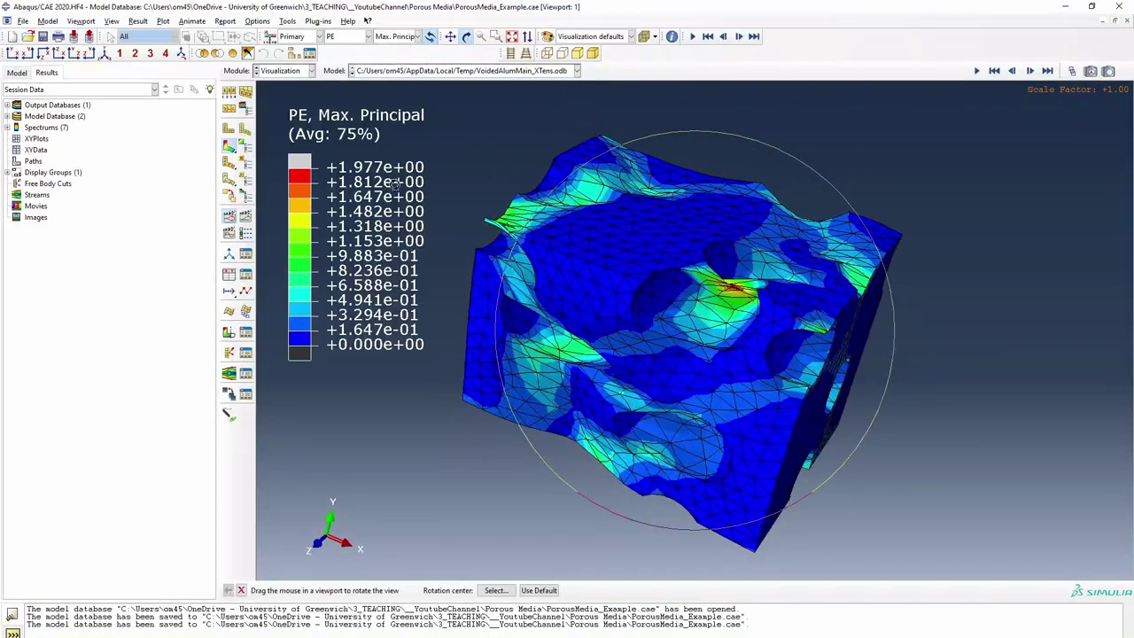
left_click(105, 54)
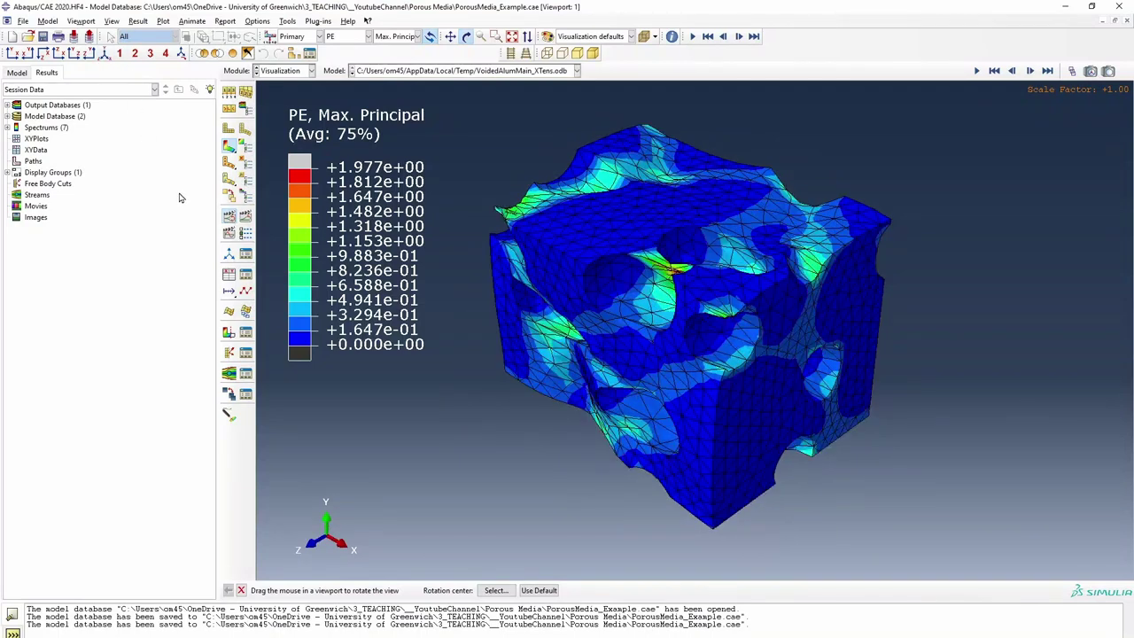
left_click(228, 216)
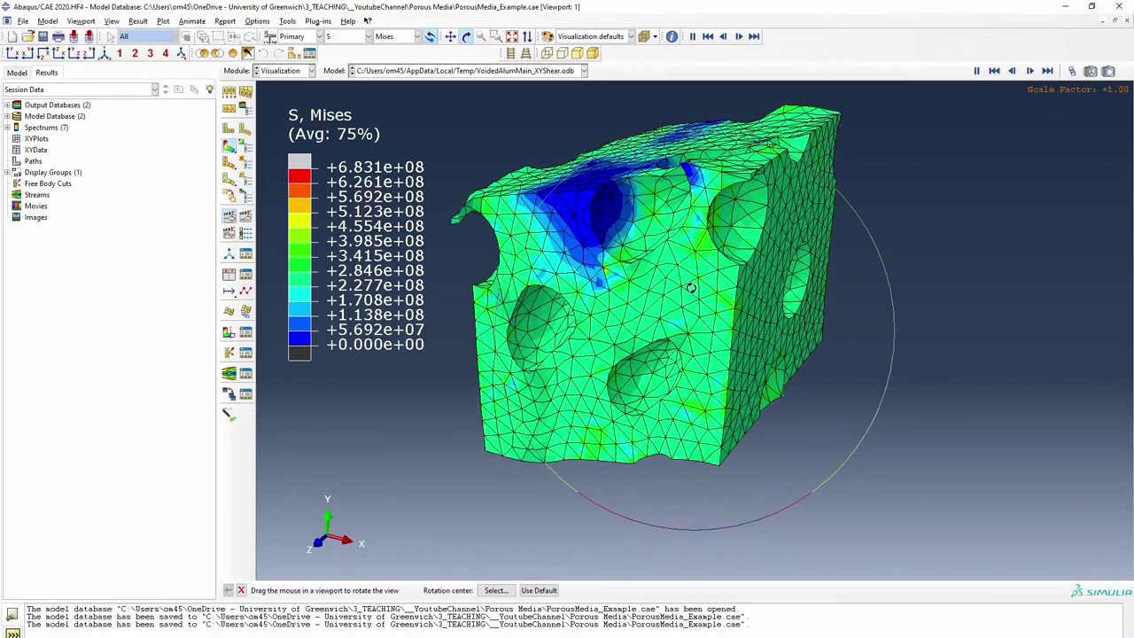
- Rotate the shear model and display its PE plastic strain contours
left_click_drag(723, 378, 720, 348)
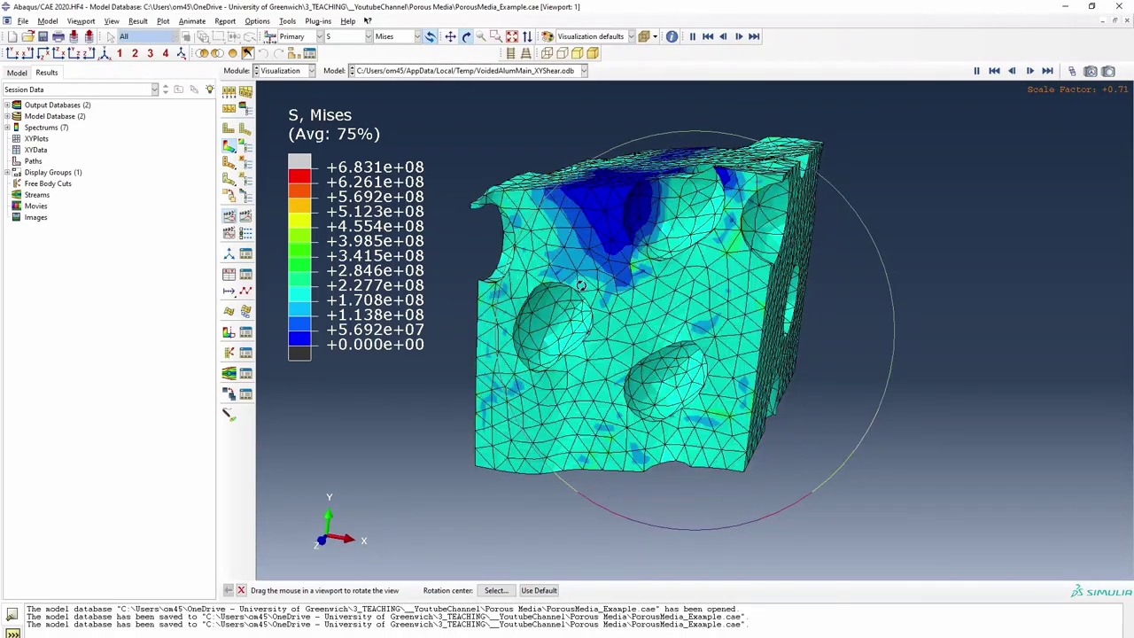
left_click(361, 37)
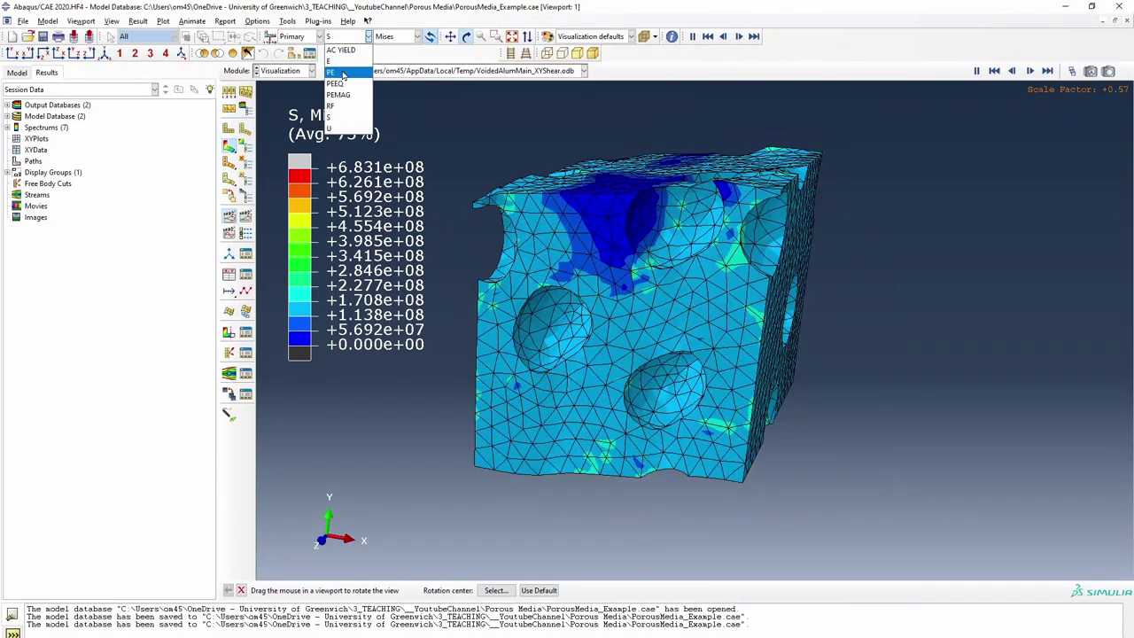
left_click(344, 73)
left_click_drag(719, 292, 611, 248)
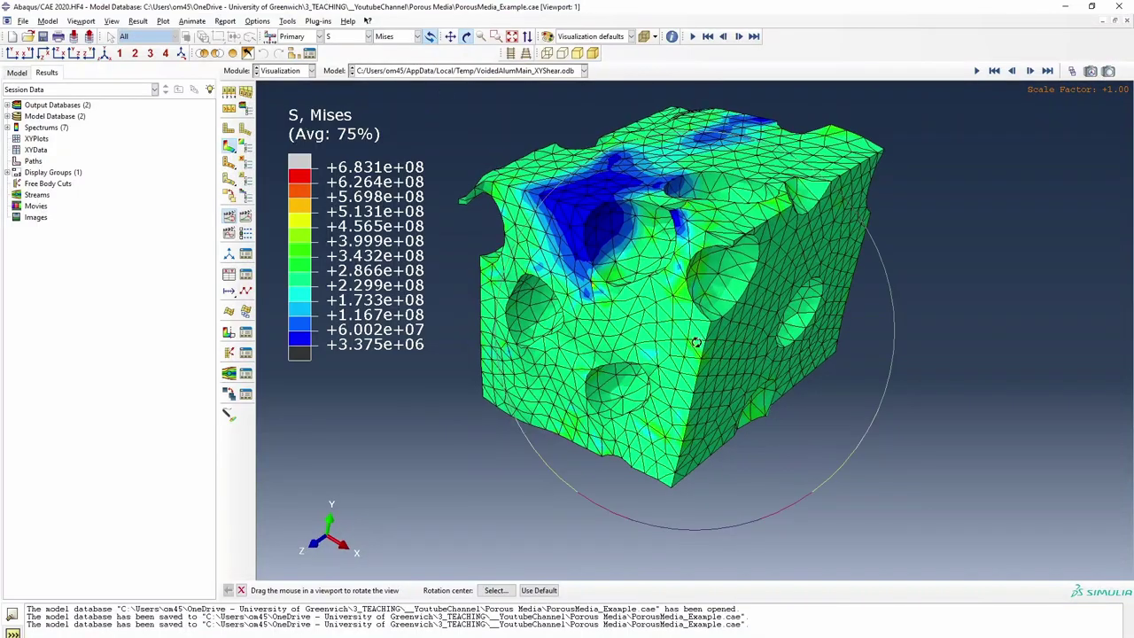
- Show S12 shear stress contours and animate the shear deformation while rotating the cube
left_click(412, 38)
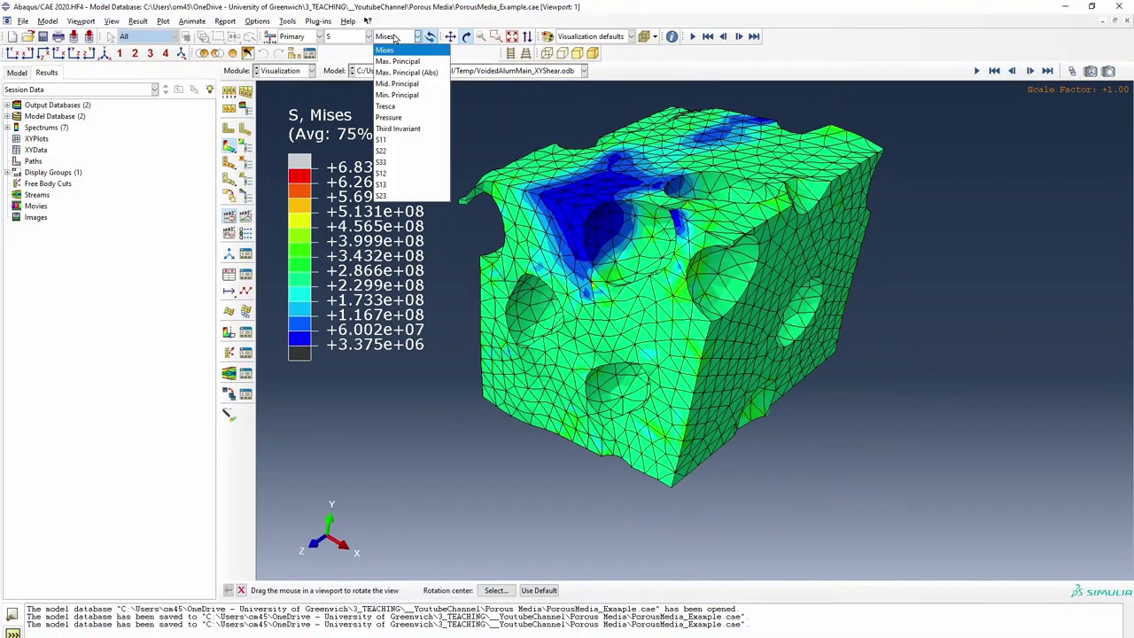
left_click(394, 174)
left_click_drag(719, 330, 749, 284)
left_click(230, 216)
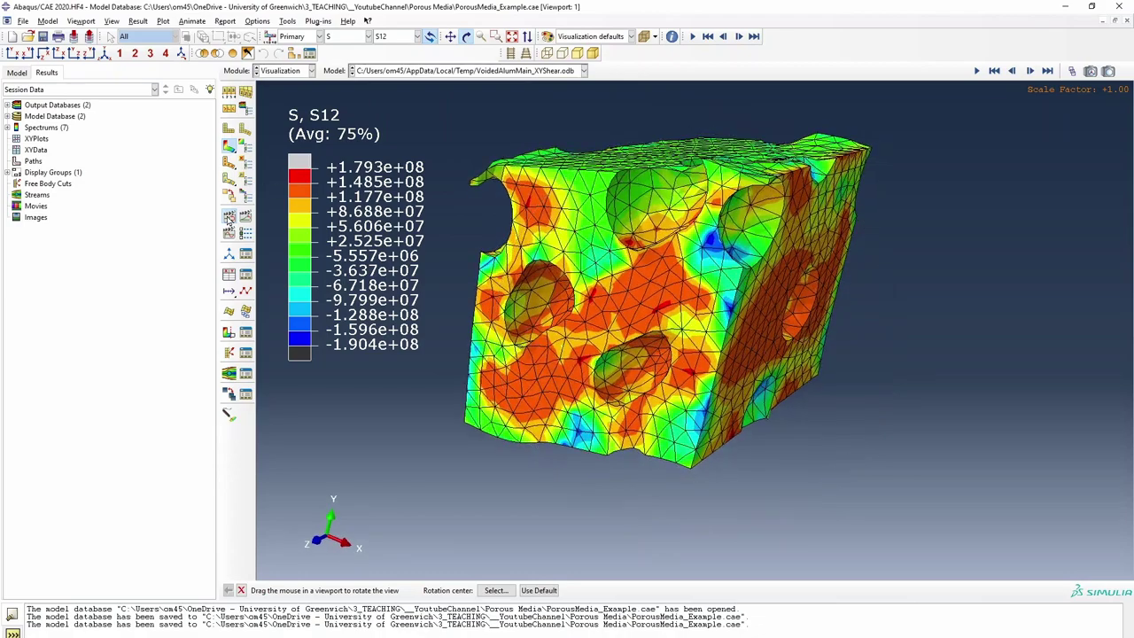
left_click_drag(638, 293, 708, 222)
left_click_drag(652, 346, 674, 337)
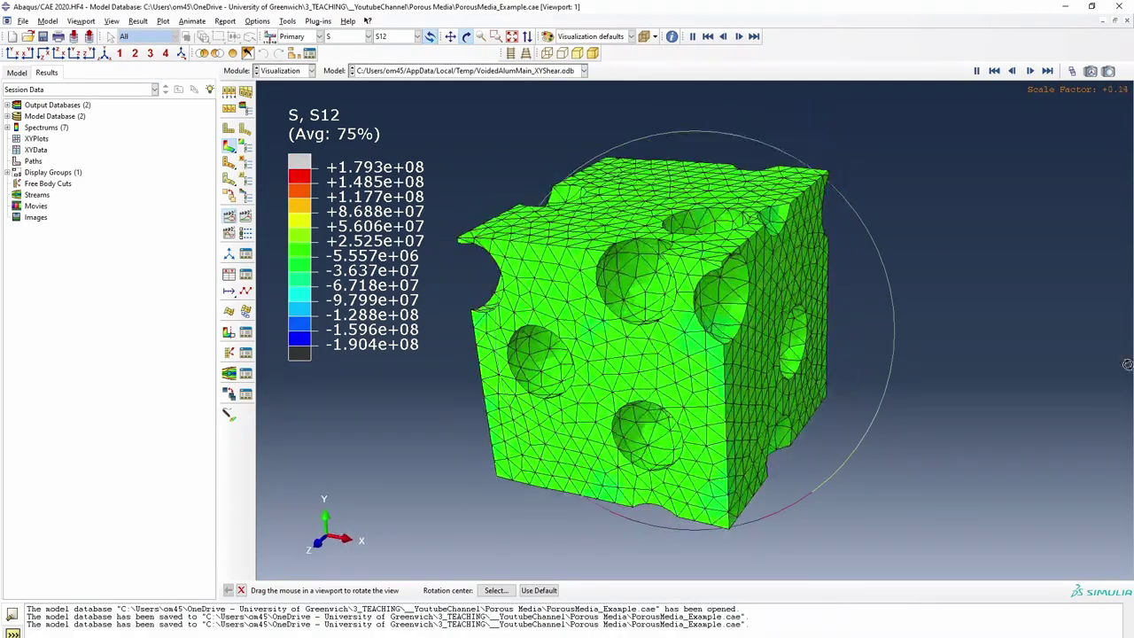
left_click_drag(975, 177, 1029, 369)
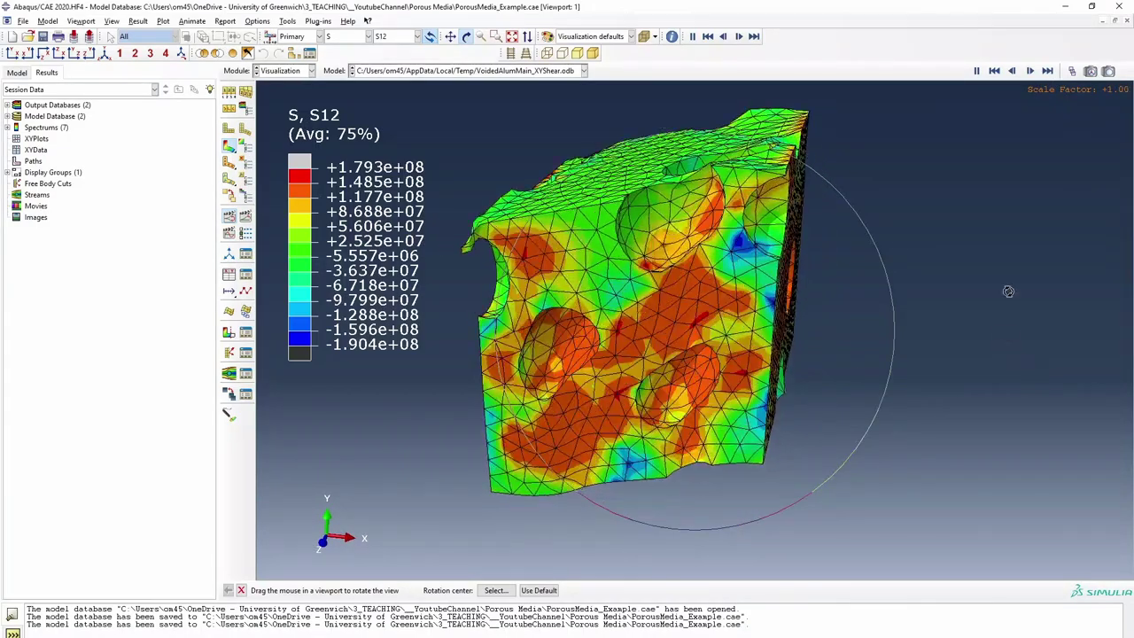
- Stop at full deformation, view the cube's front and top, then plot XTens Mises contours
left_click(1047, 71)
left_click_drag(784, 359, 644, 376)
left_click_drag(635, 257, 664, 245)
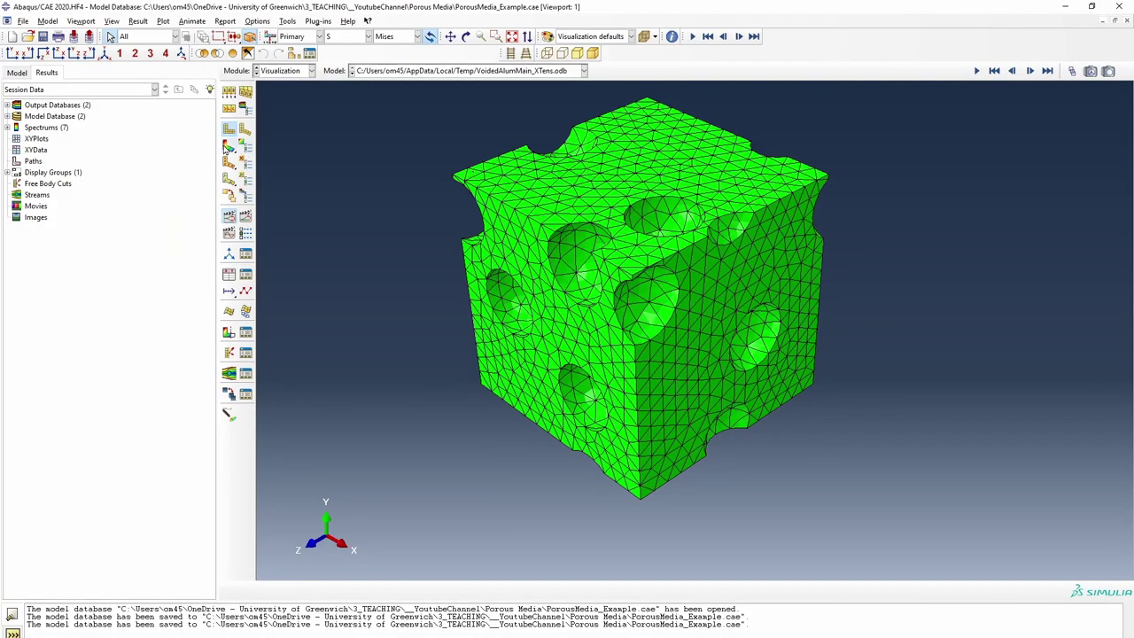
left_click(227, 147)
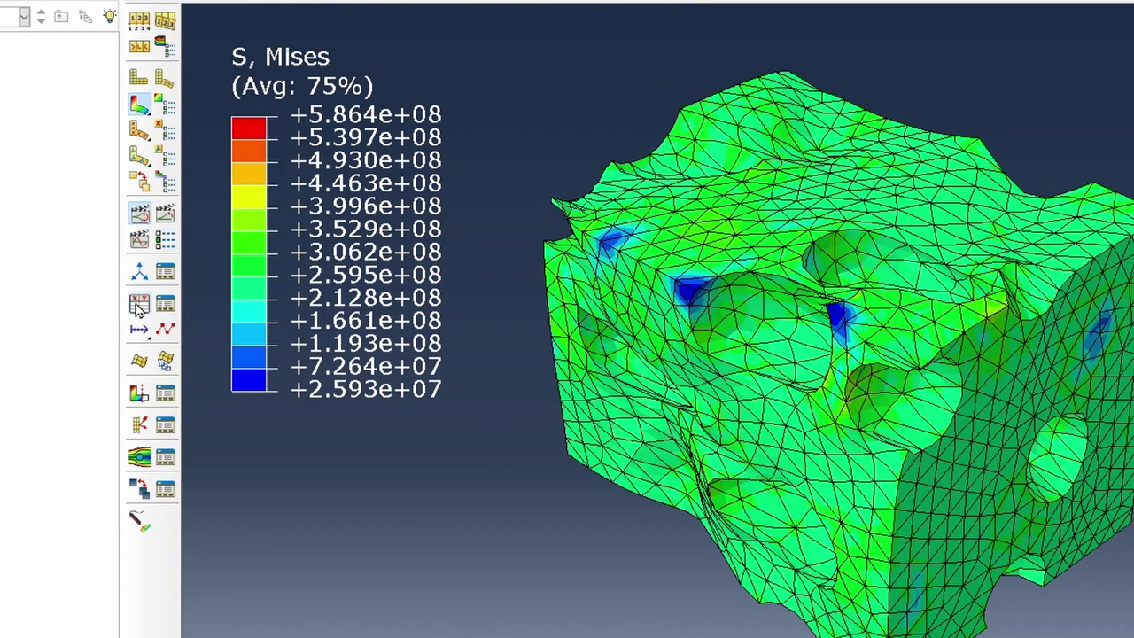
- Plot RF1 and U1 histories for node 34777 in NSET RPSET against time
left_click(228, 274)
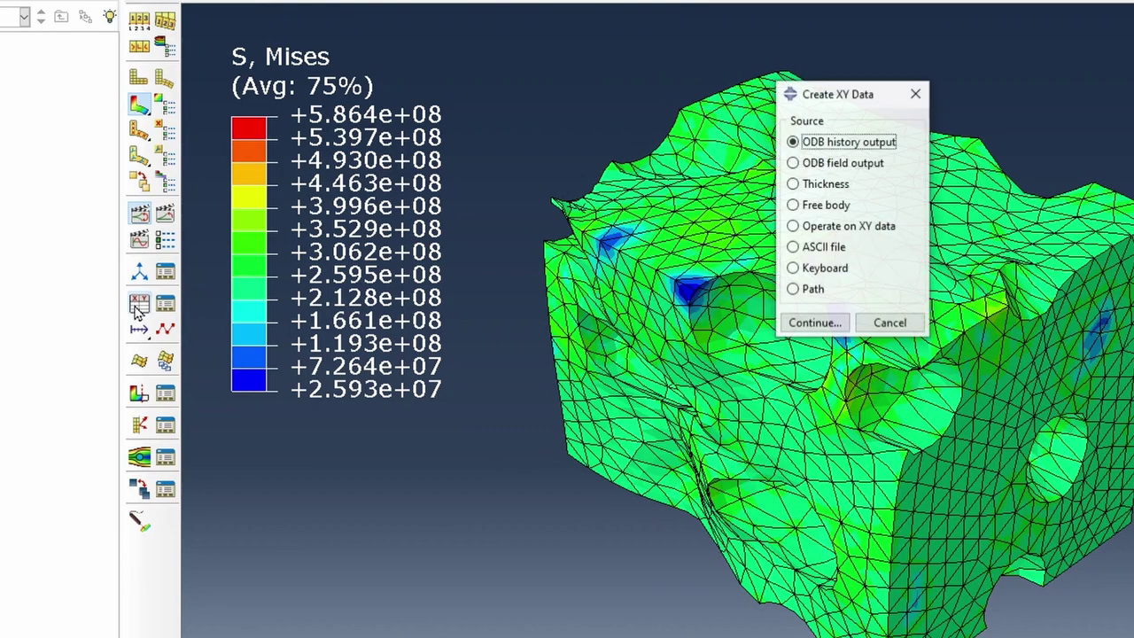
left_click(812, 322)
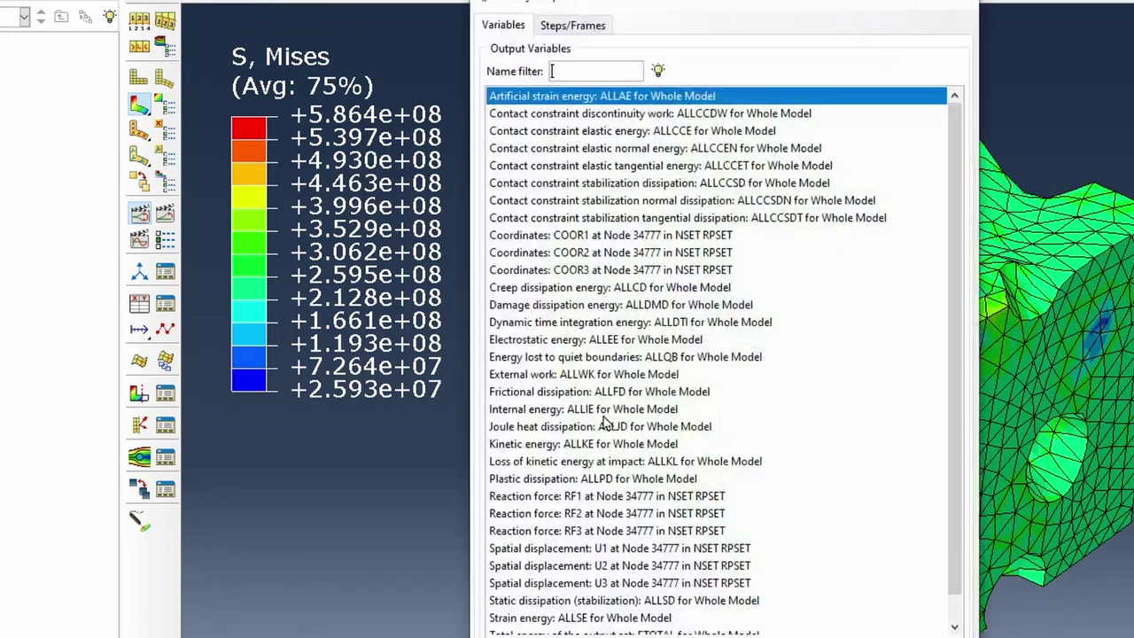
left_click(600, 499)
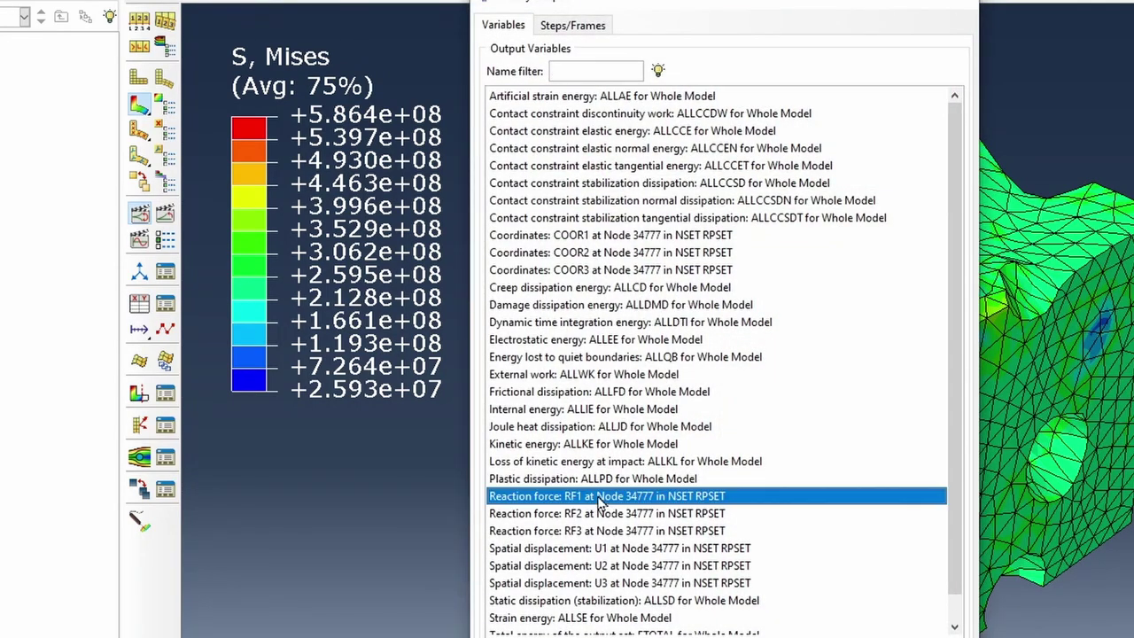
left_click(626, 549, "ctrl")
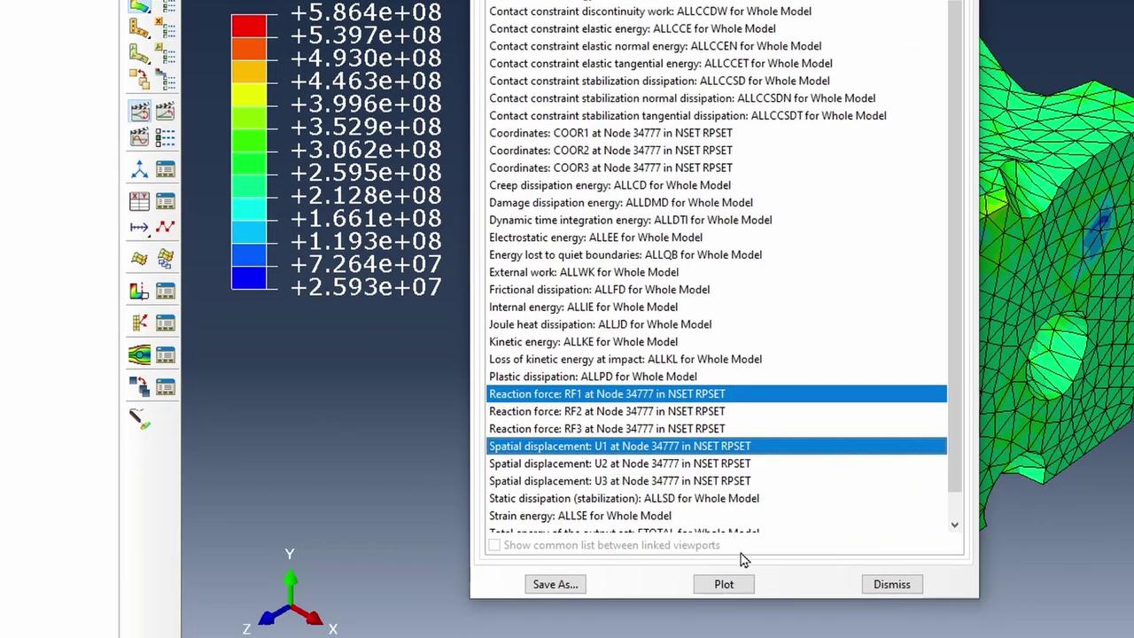
left_click(723, 637)
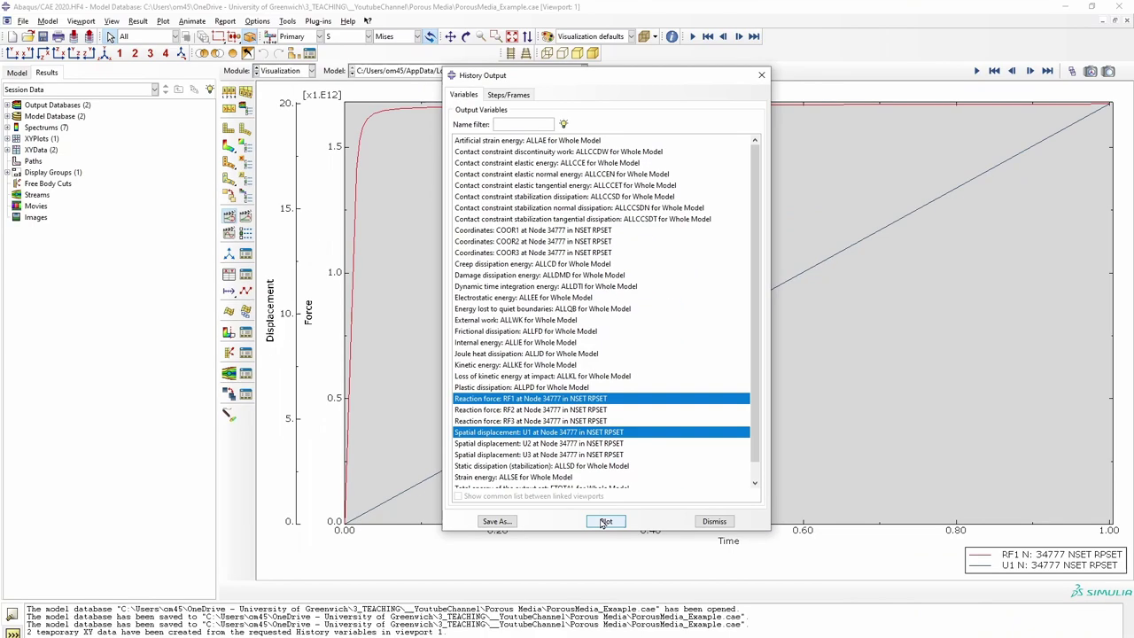
left_click(714, 521)
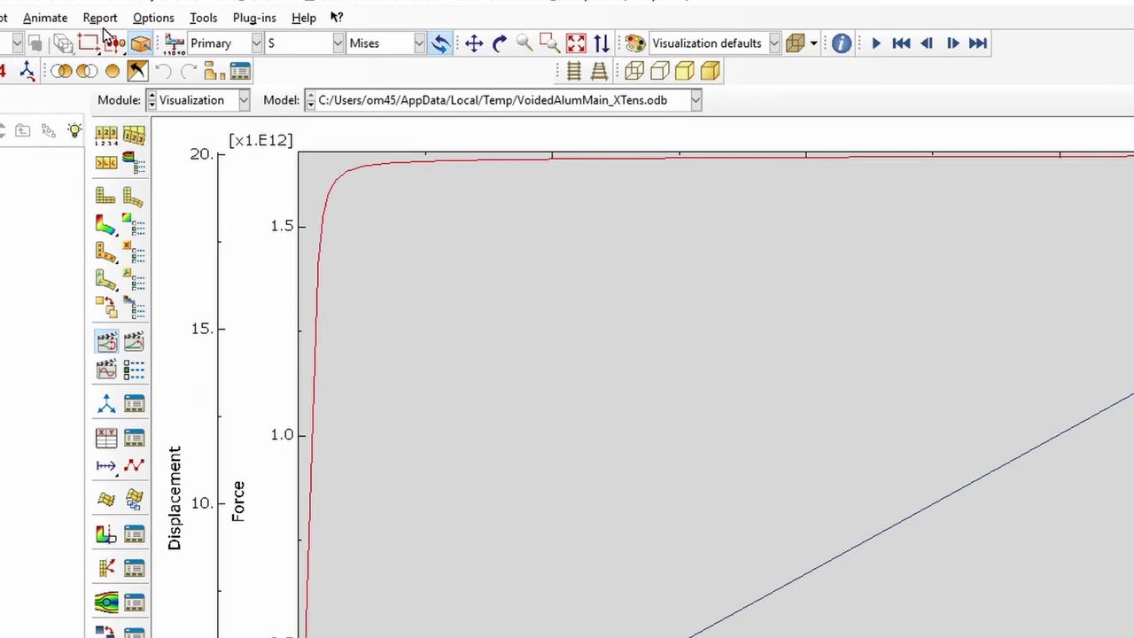
- Export the RF1 and U1 XY data to Excel using Plug-ins > Tools > Excel Utilities
left_click(287, 20)
left_click(203, 18)
left_click(255, 20)
mouse_move(276, 19)
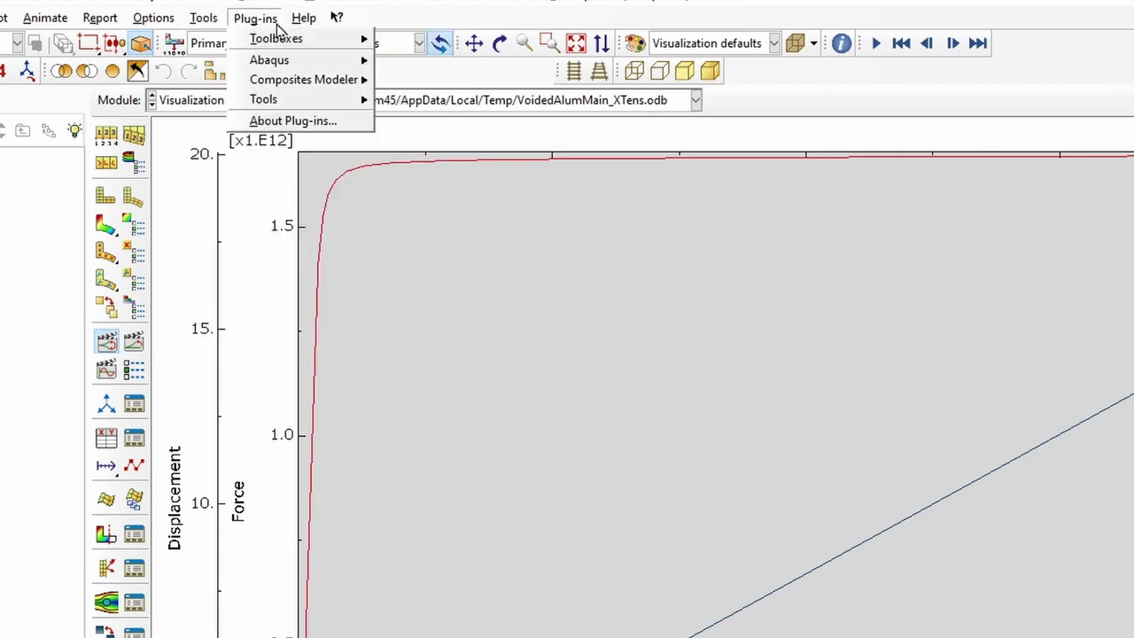
mouse_move(350, 102)
left_click(423, 144)
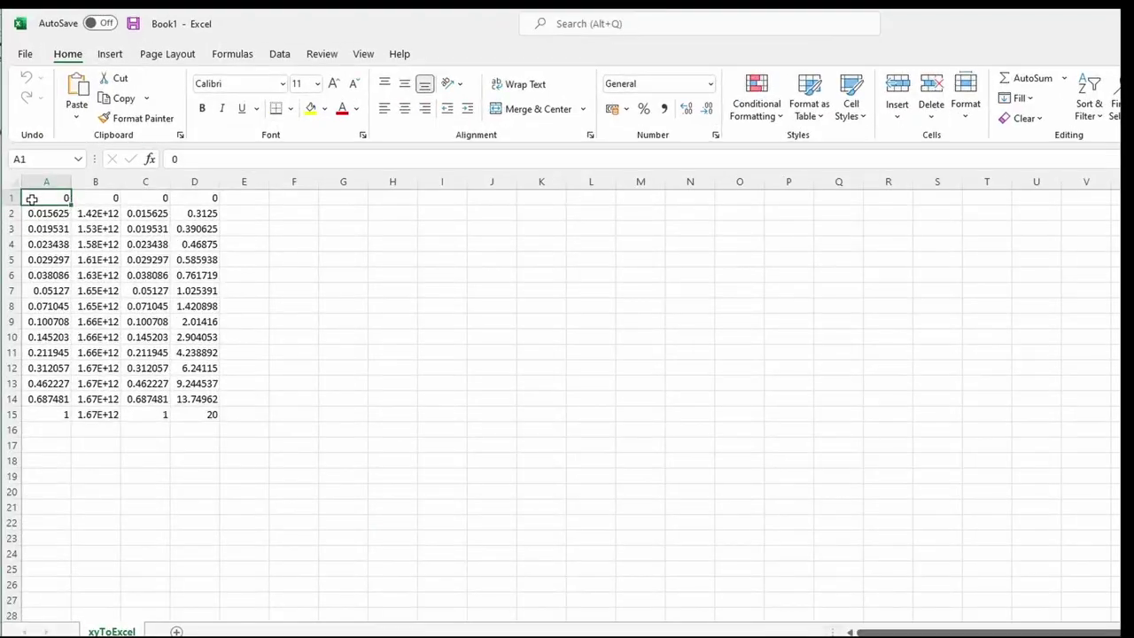
left_click_drag(96, 221, 209, 418)
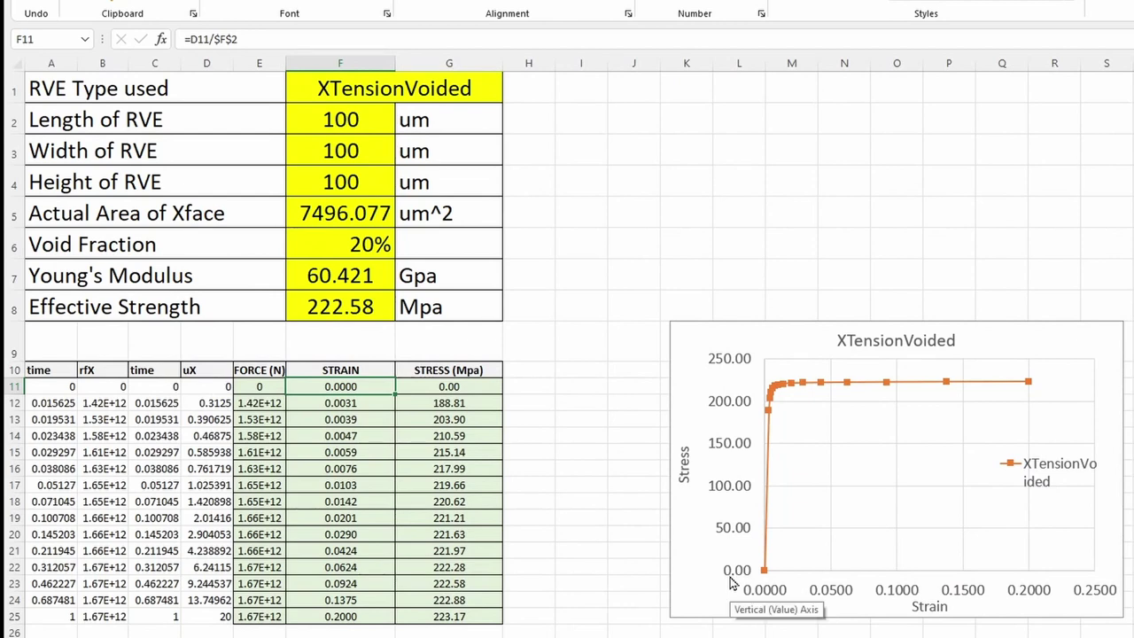
left_click_drag(40, 387, 207, 623)
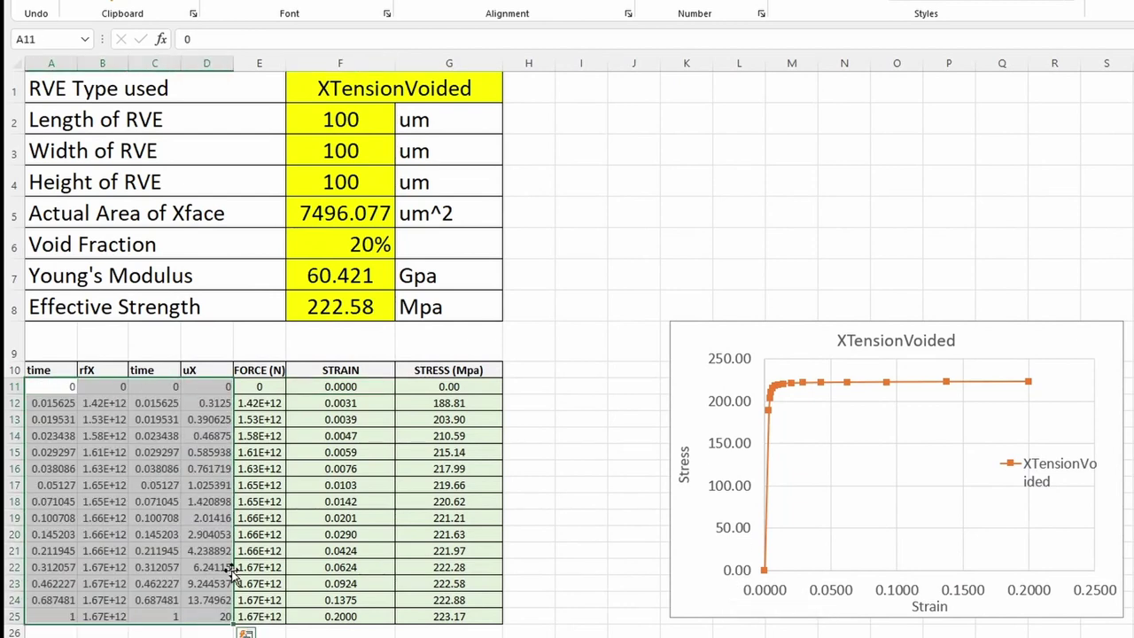
left_click(40, 372)
left_click(89, 373)
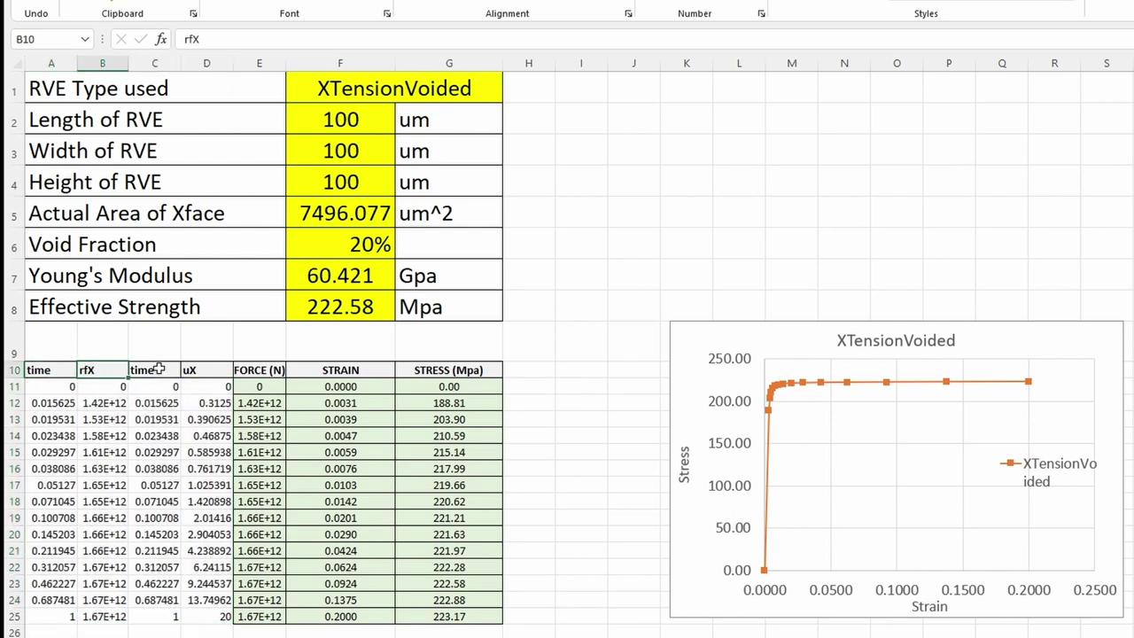
left_click(157, 369)
left_click(190, 369)
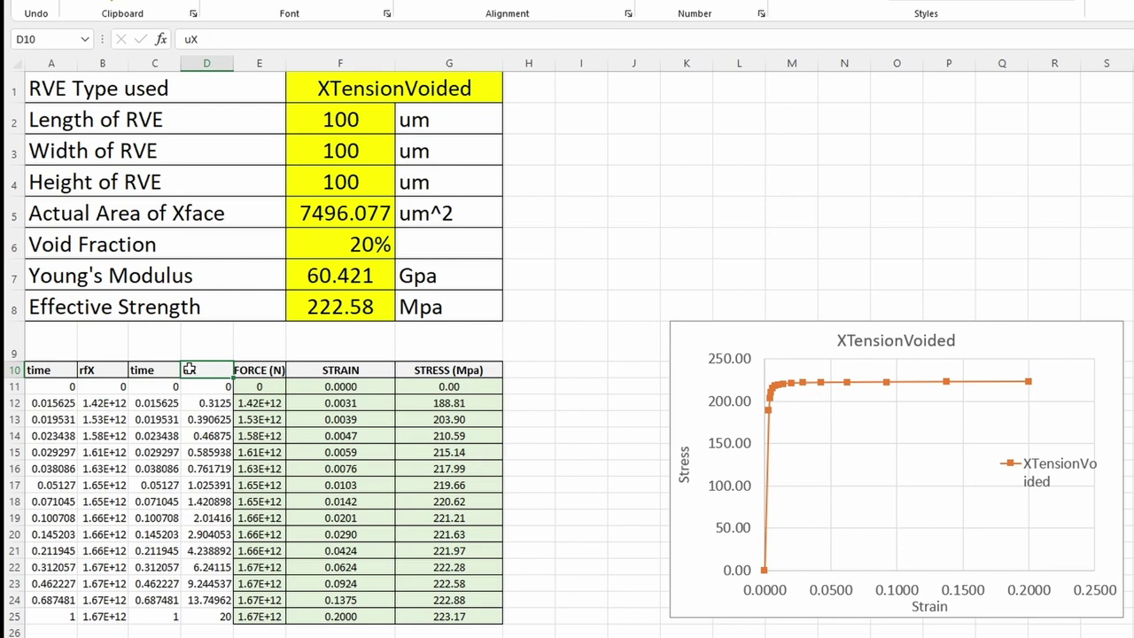
left_click(257, 385)
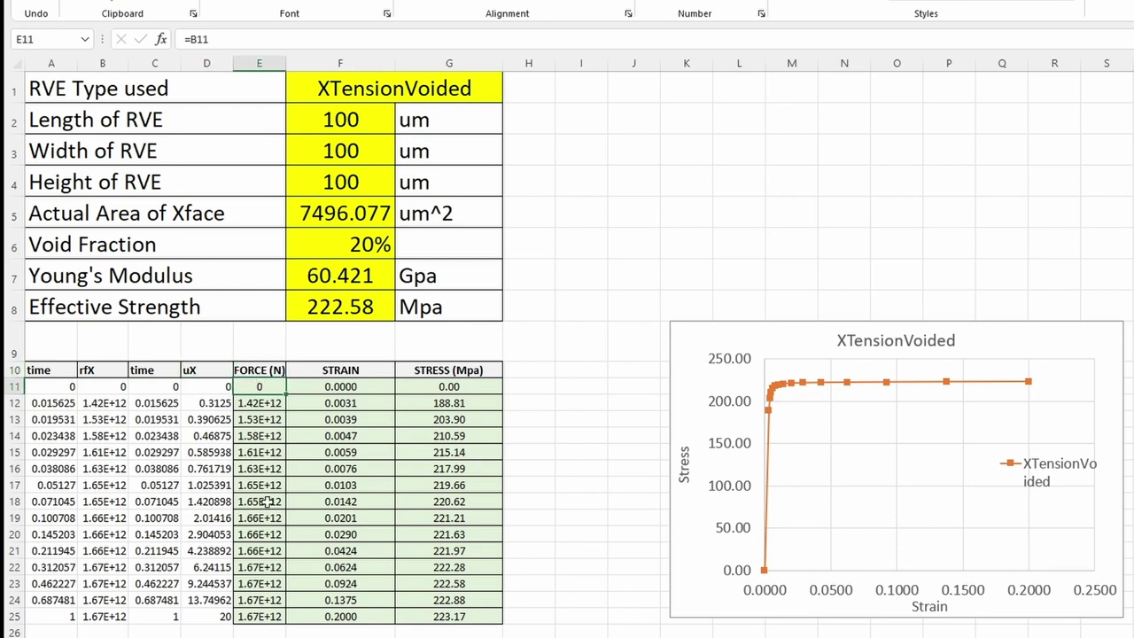
left_click(346, 385)
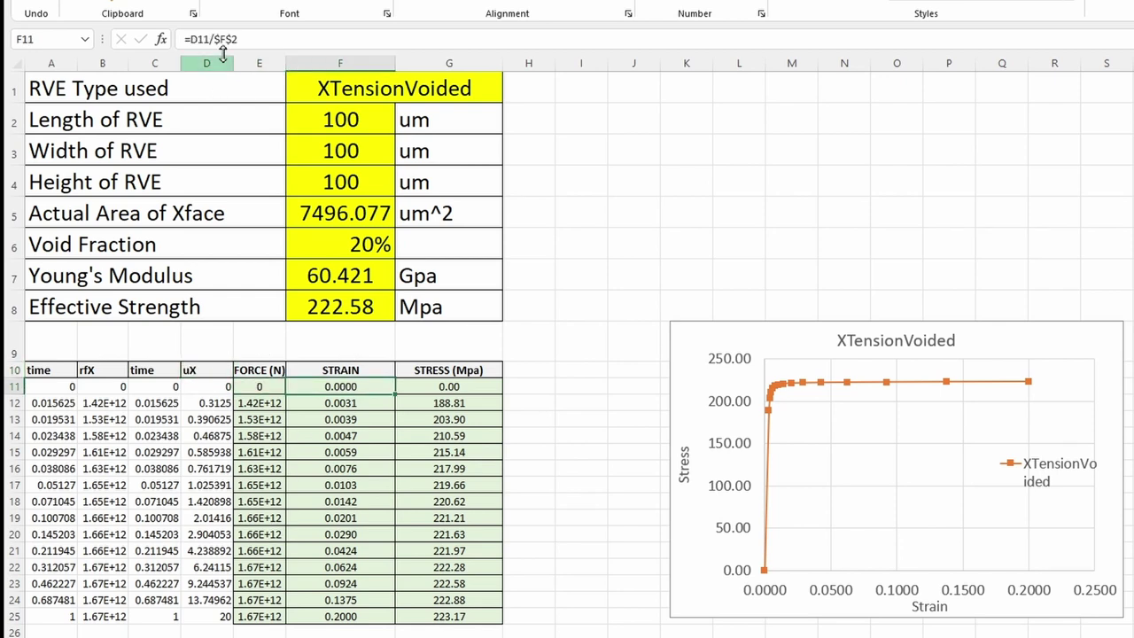
key("F2")
key("Escape")
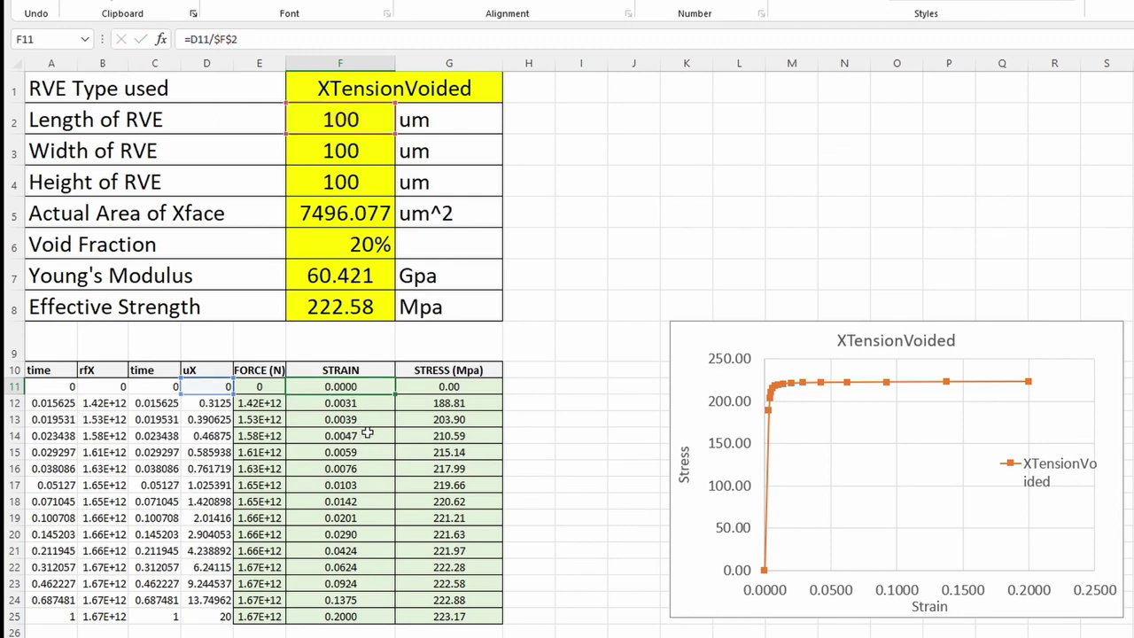
left_click(463, 387)
left_click(258, 39)
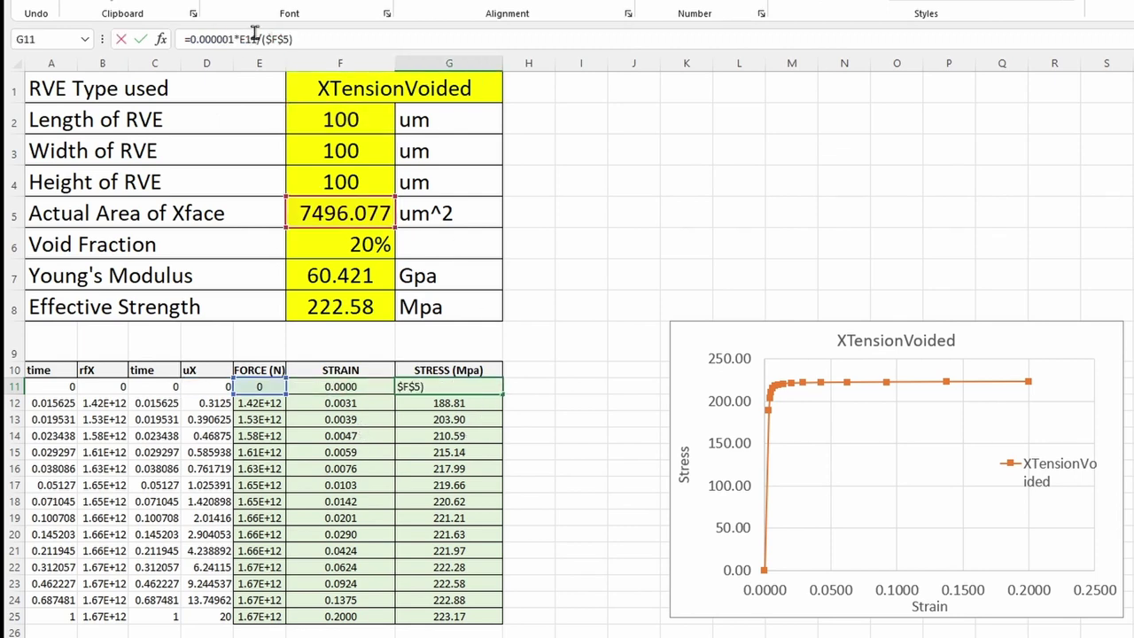
left_click(600, 194)
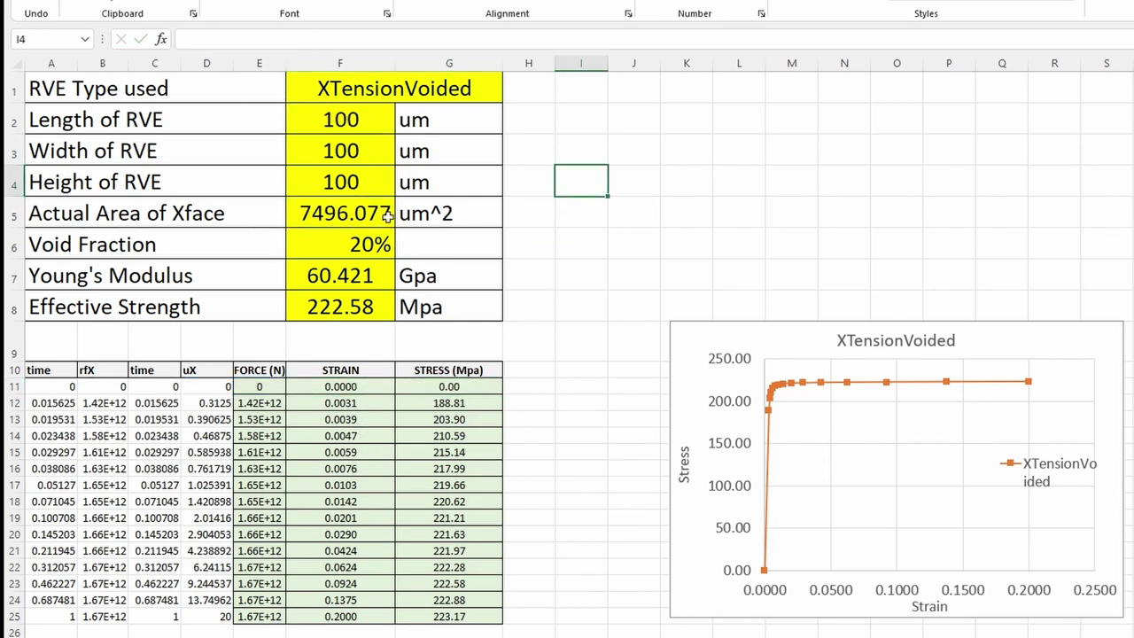
left_click(355, 215)
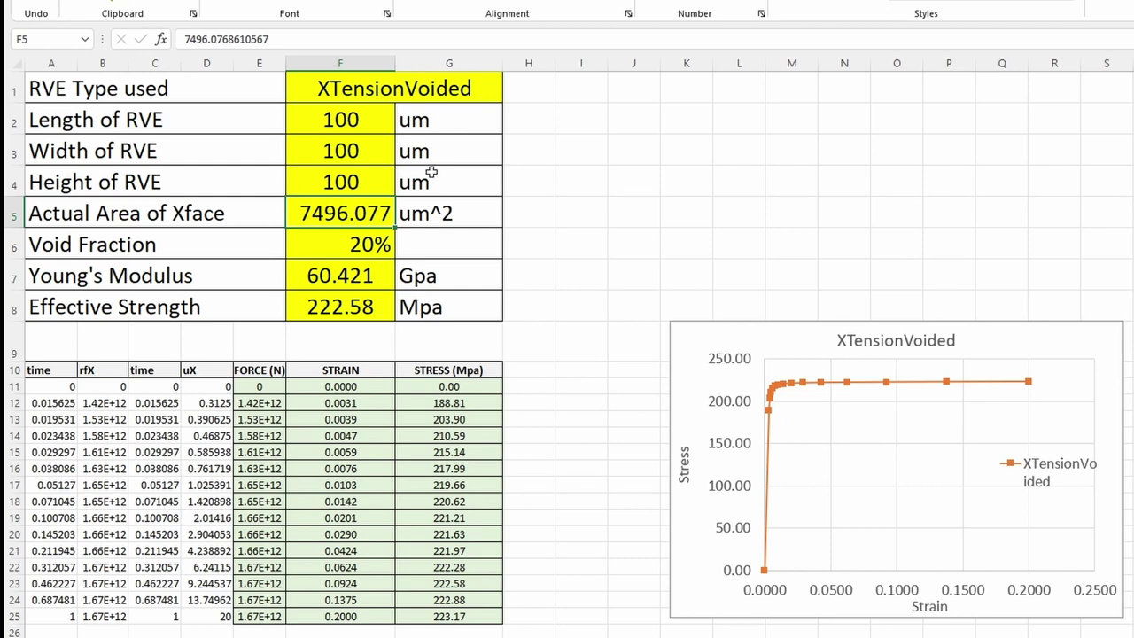
left_click(665, 203)
left_click(330, 222)
left_click_drag(362, 118, 364, 190)
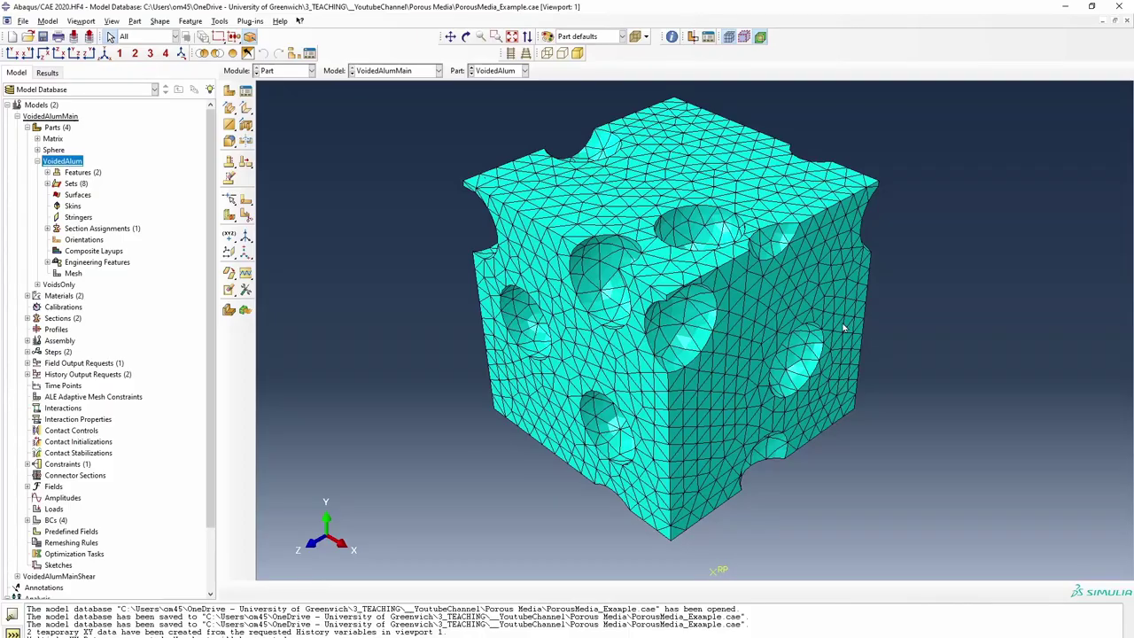
- Zoom into the meshed VoidedAlum part and pick a node with the Point/Node query
scroll(774, 310, "up", 5)
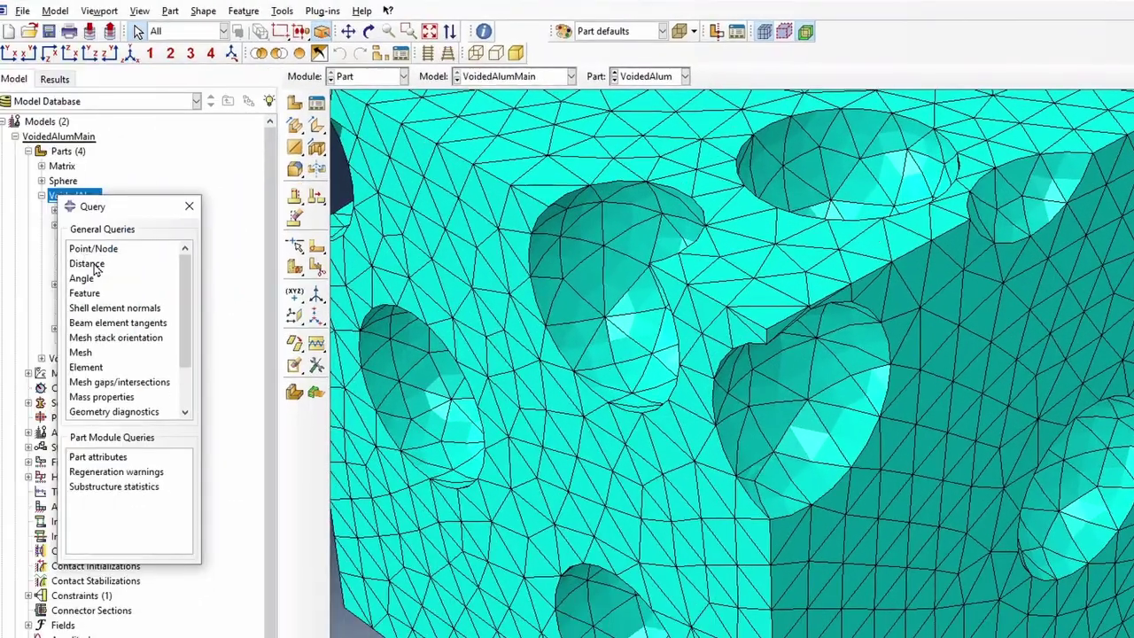
left_click(97, 250)
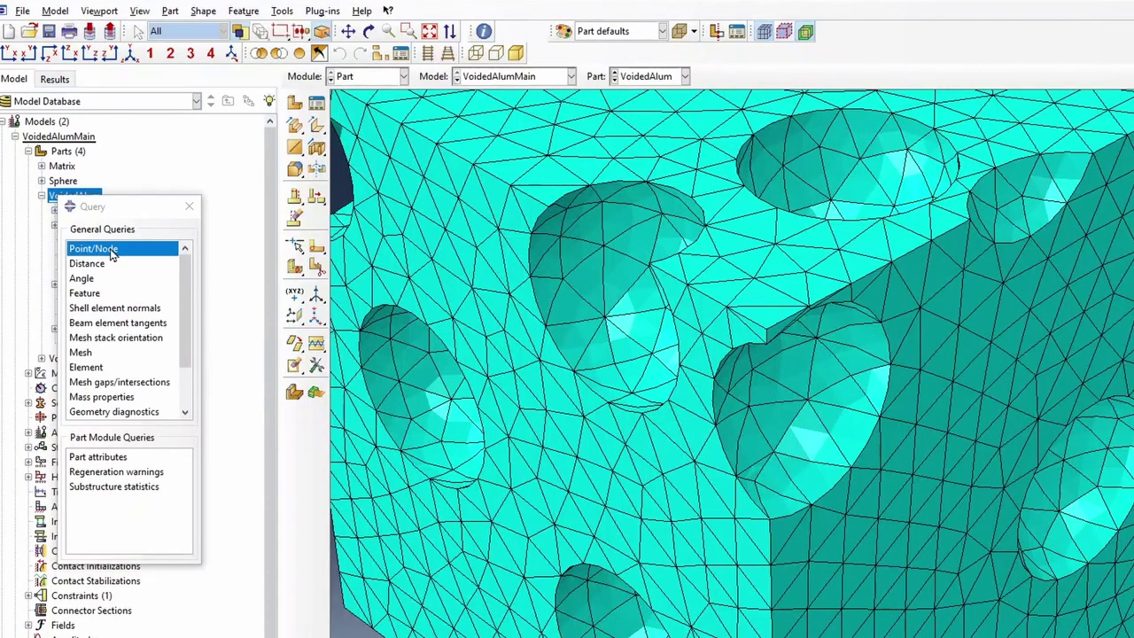
scroll(999, 452, "up", 5)
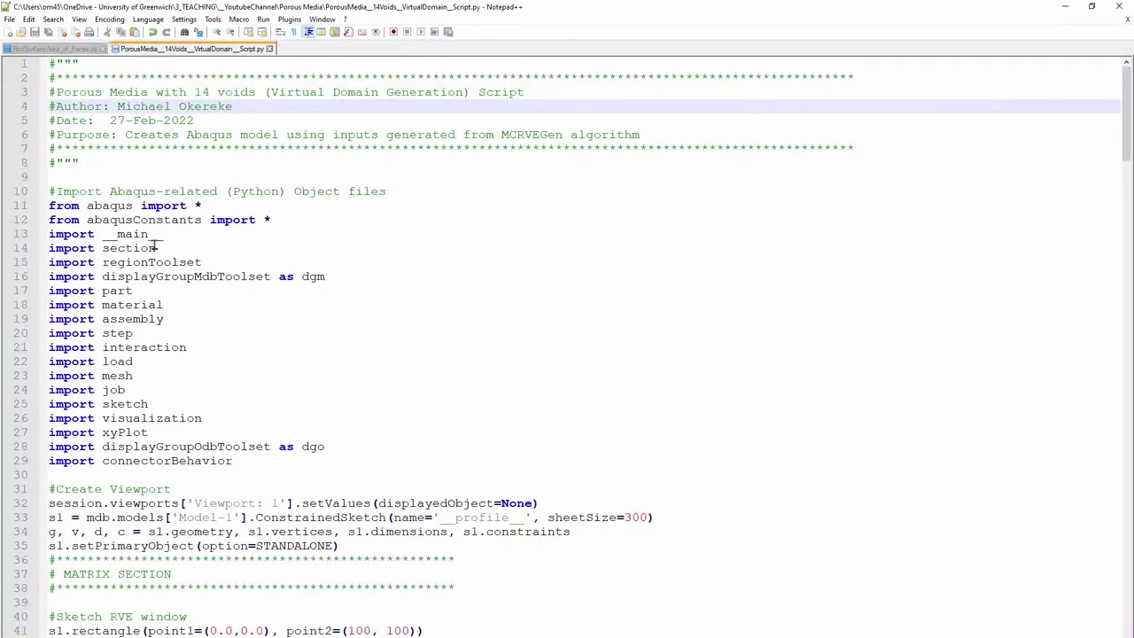
- In FindSurfaceArea_of_Faces.py, replace the old face reference point coordinates with the new ones
left_click(76, 50)
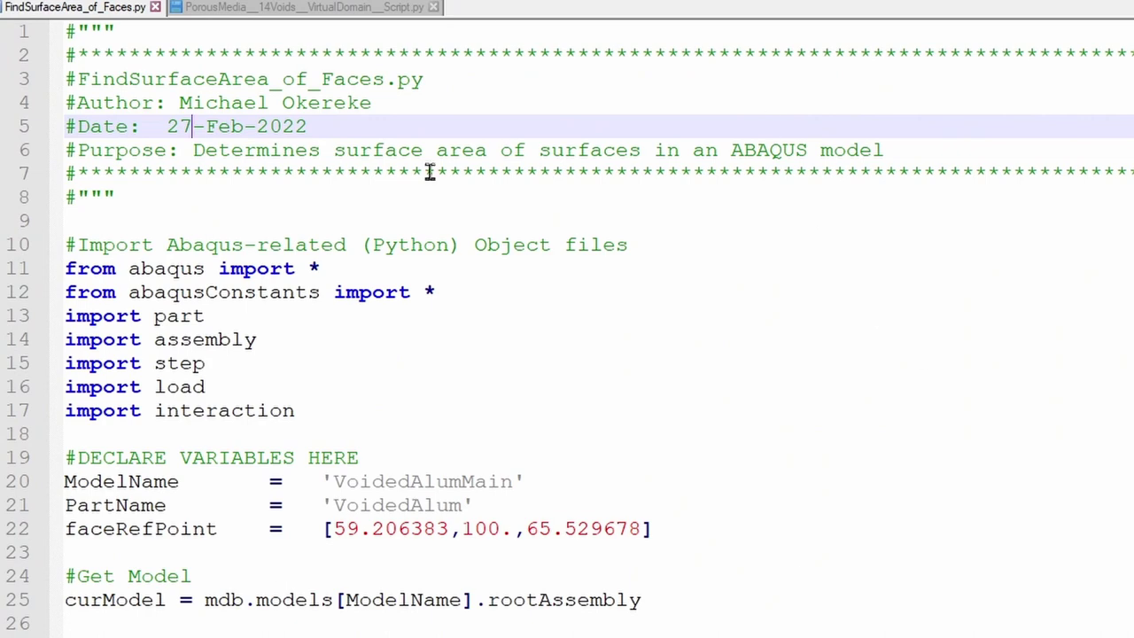
scroll(332, 390, "down", 1)
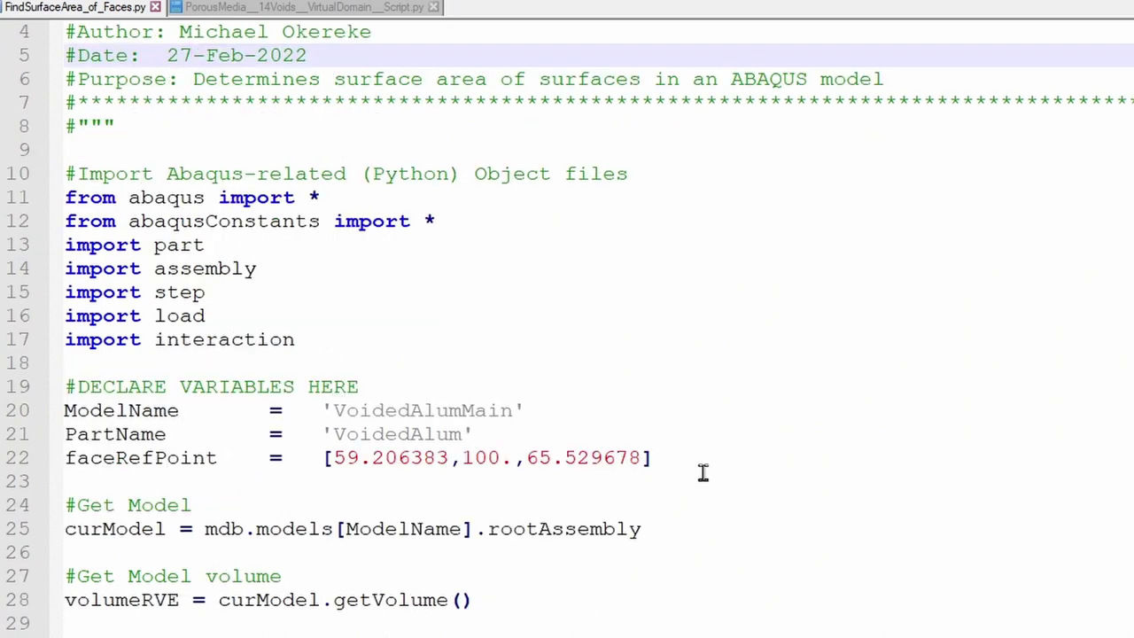
left_click_drag(646, 457, 334, 464)
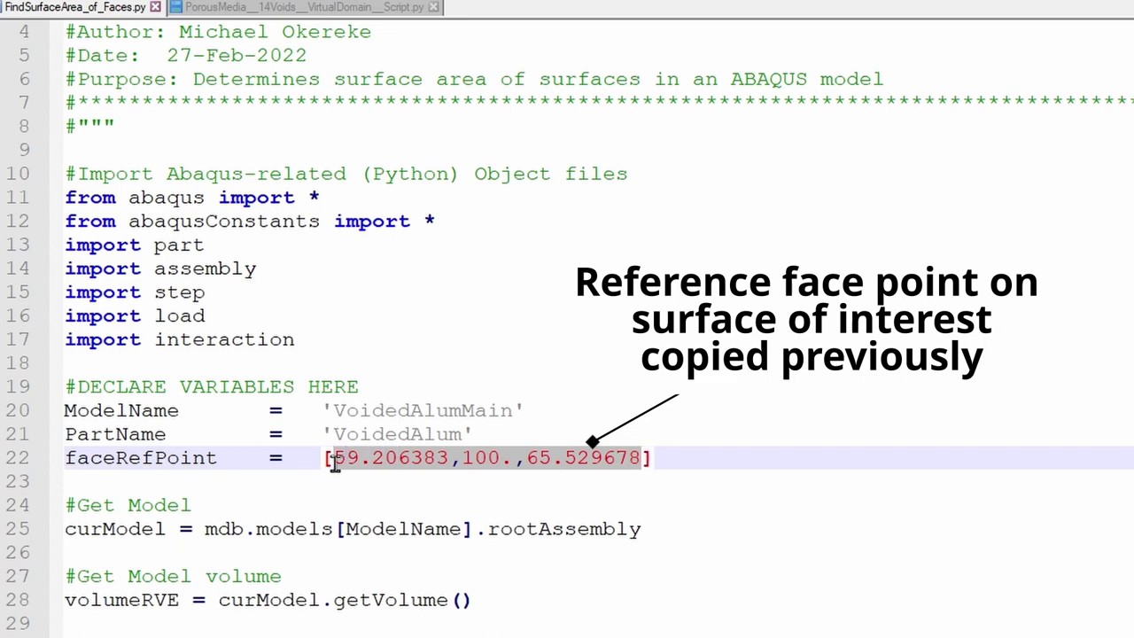
type("100.,60.892628,57.337849")
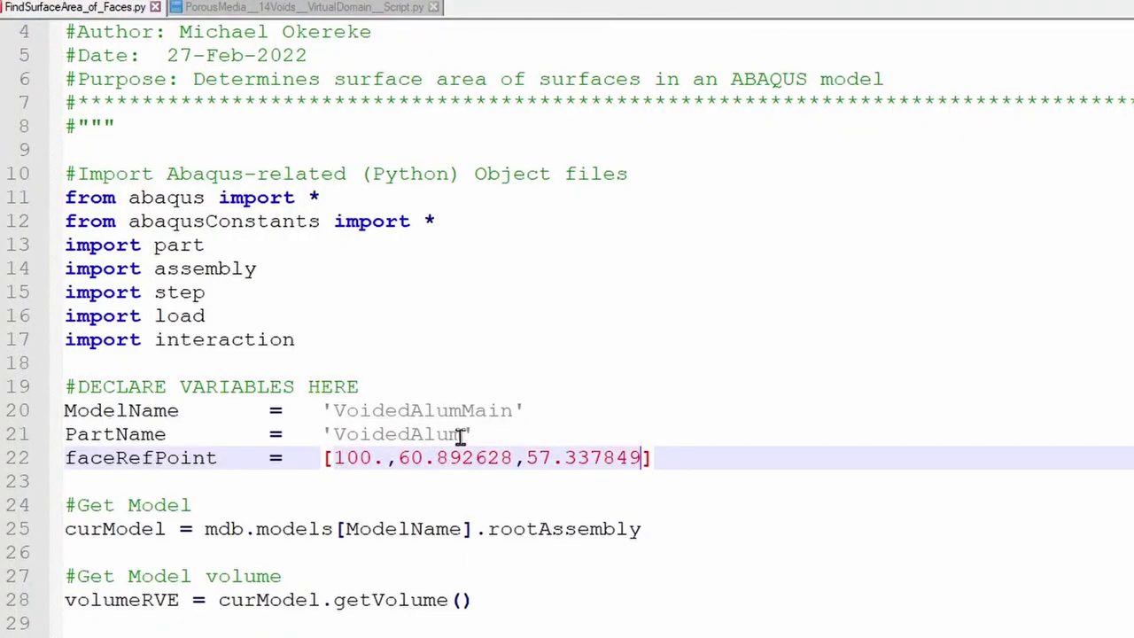
- Review the script's model name, volume and surface-area sections, then select all of it for Abaqus
left_click(460, 433)
left_click_drag(512, 410, 333, 410)
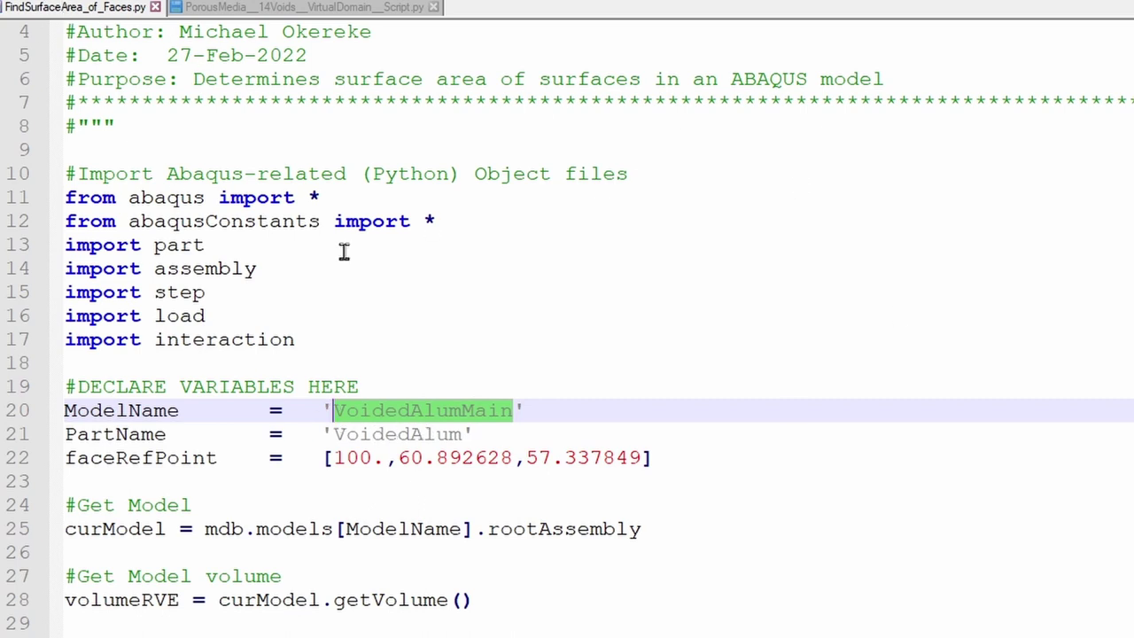
left_click(650, 507)
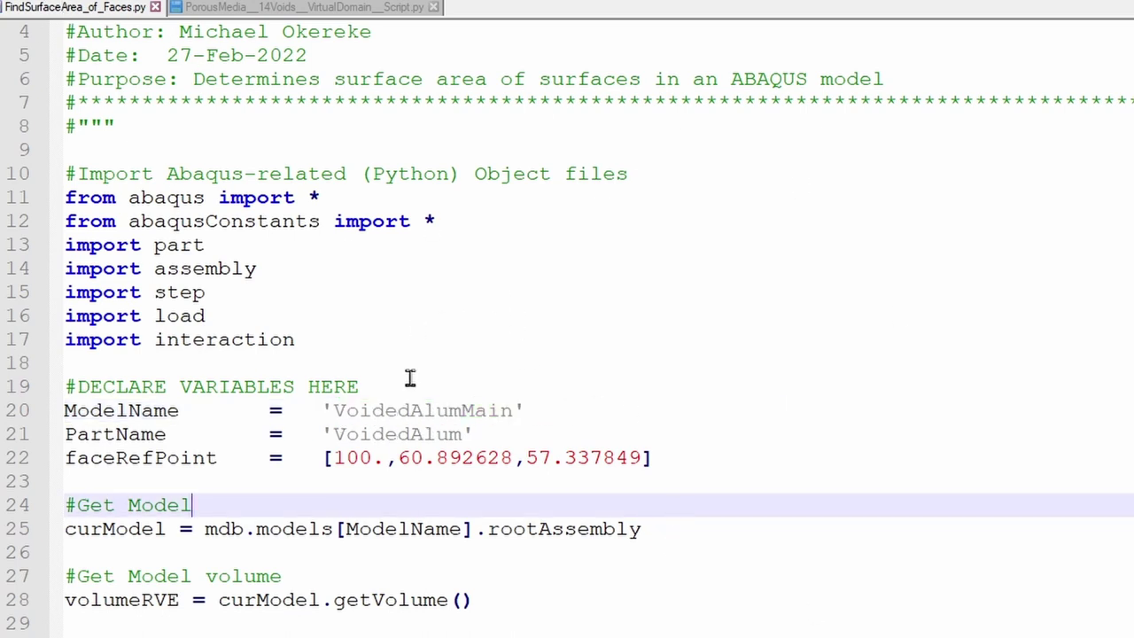
left_click(681, 530)
left_click_drag(680, 530, 60, 530)
left_click_drag(479, 600, 64, 600)
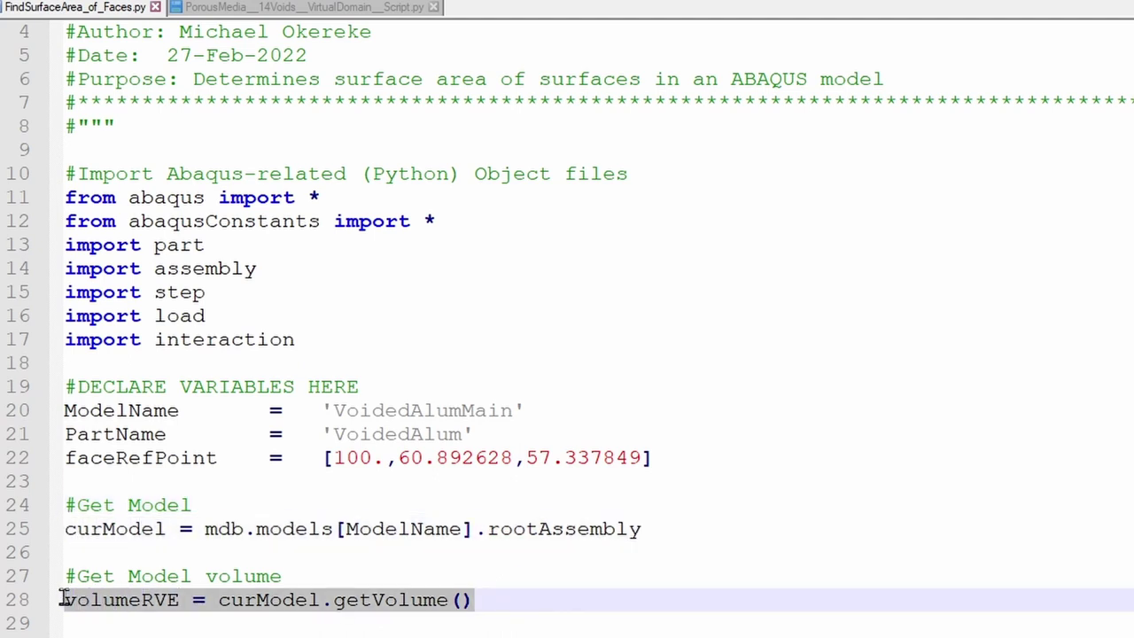
scroll(836, 451, "down", 3)
left_click_drag(836, 451, 52, 452)
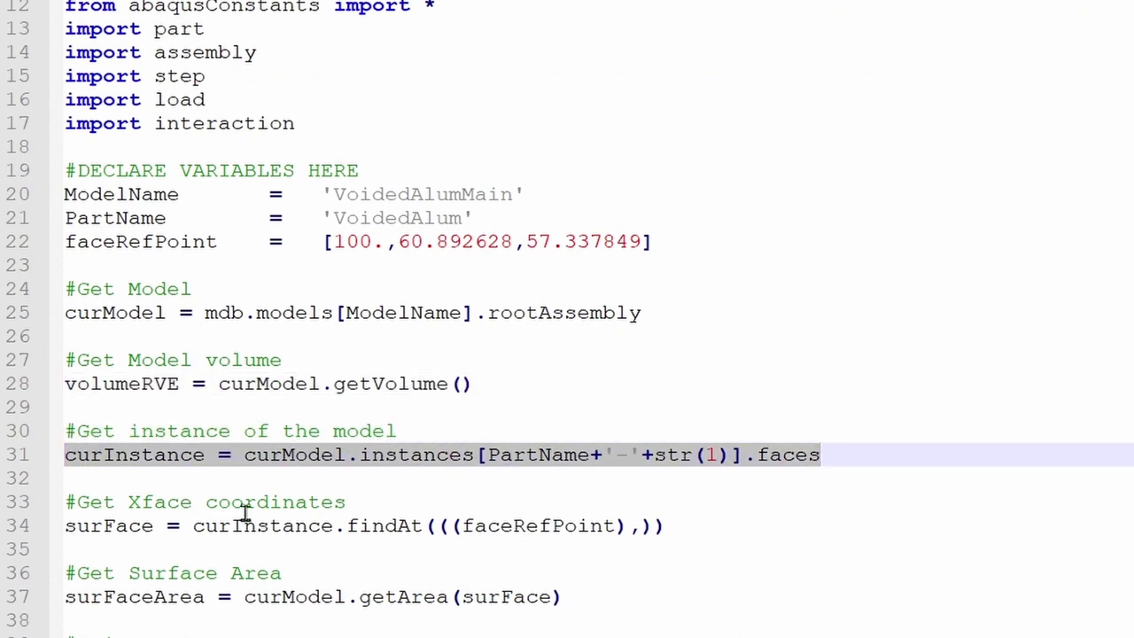
left_click_drag(669, 529, 66, 537)
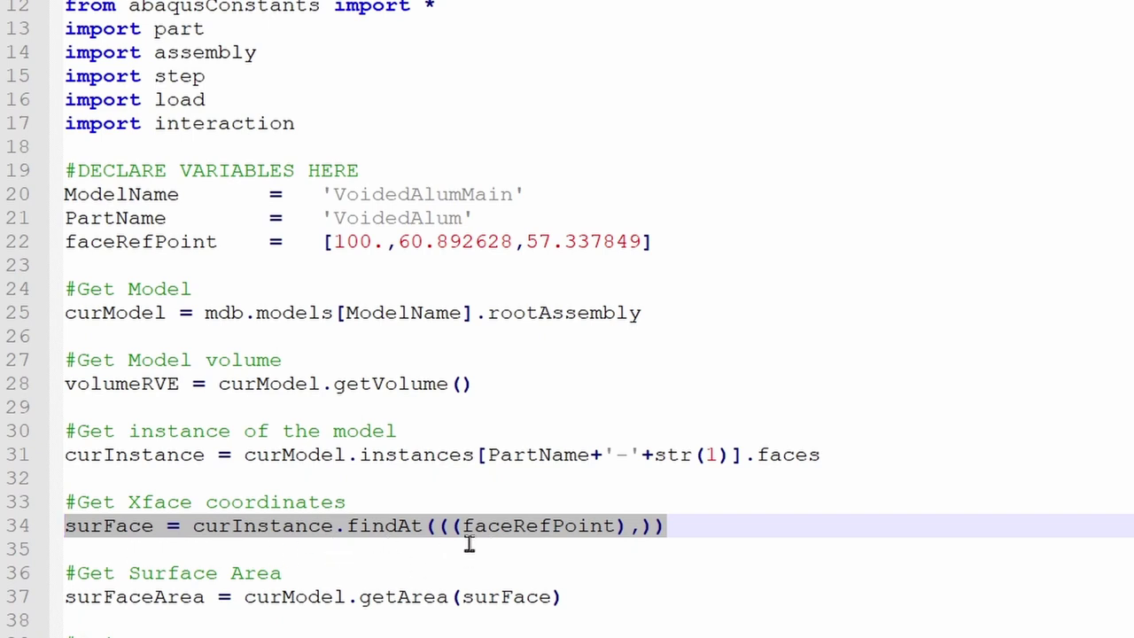
left_click(393, 572)
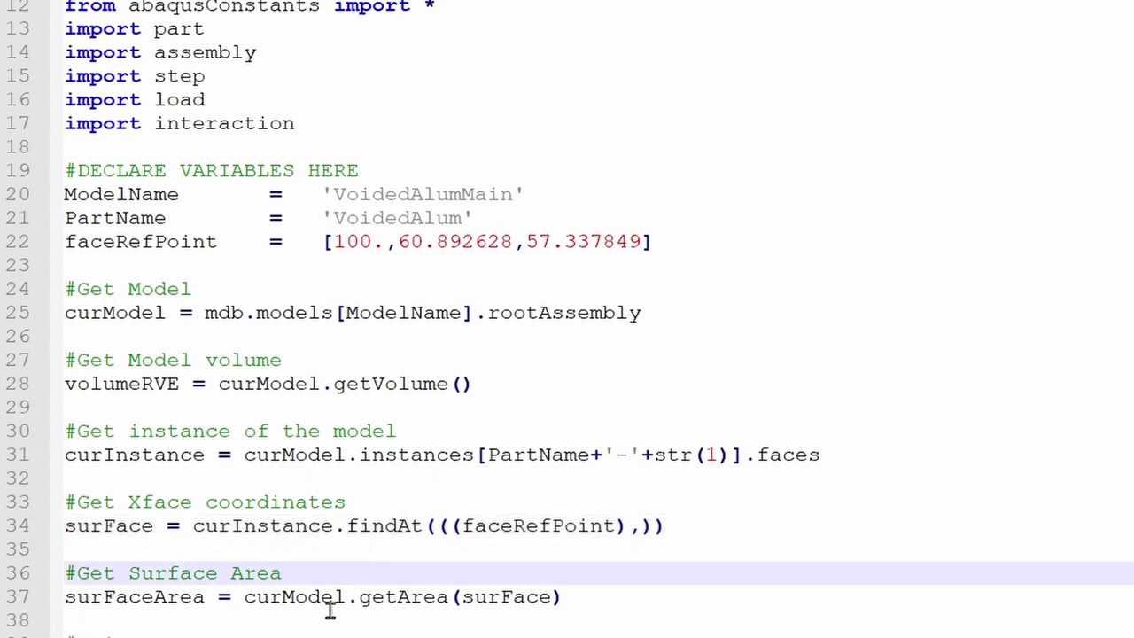
key("ctrl+a")
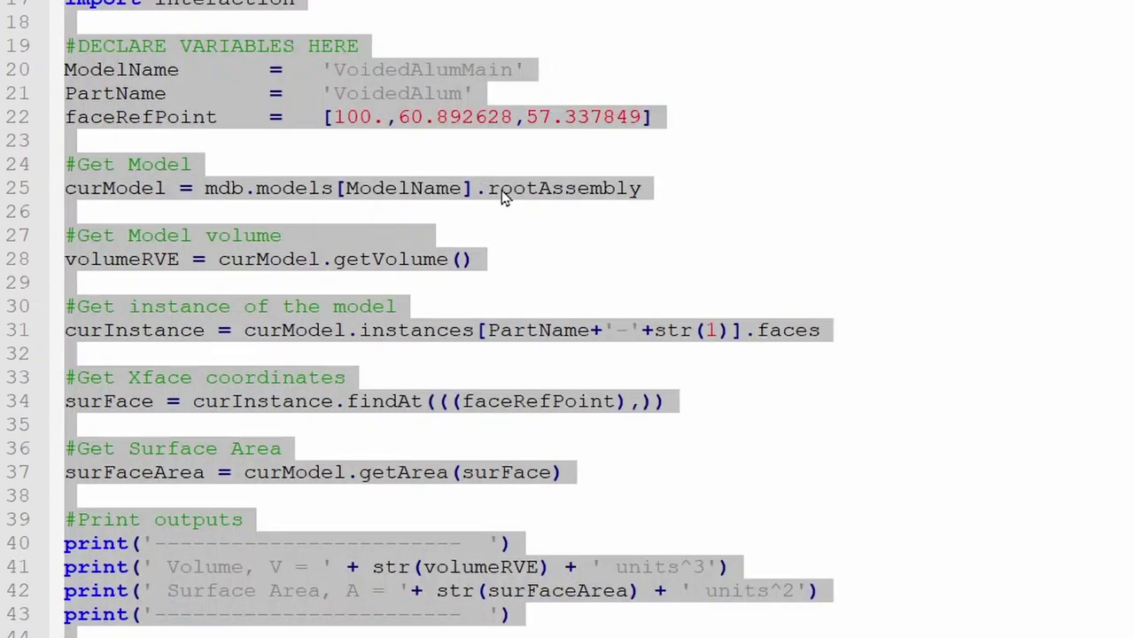
key("alt+Tab")
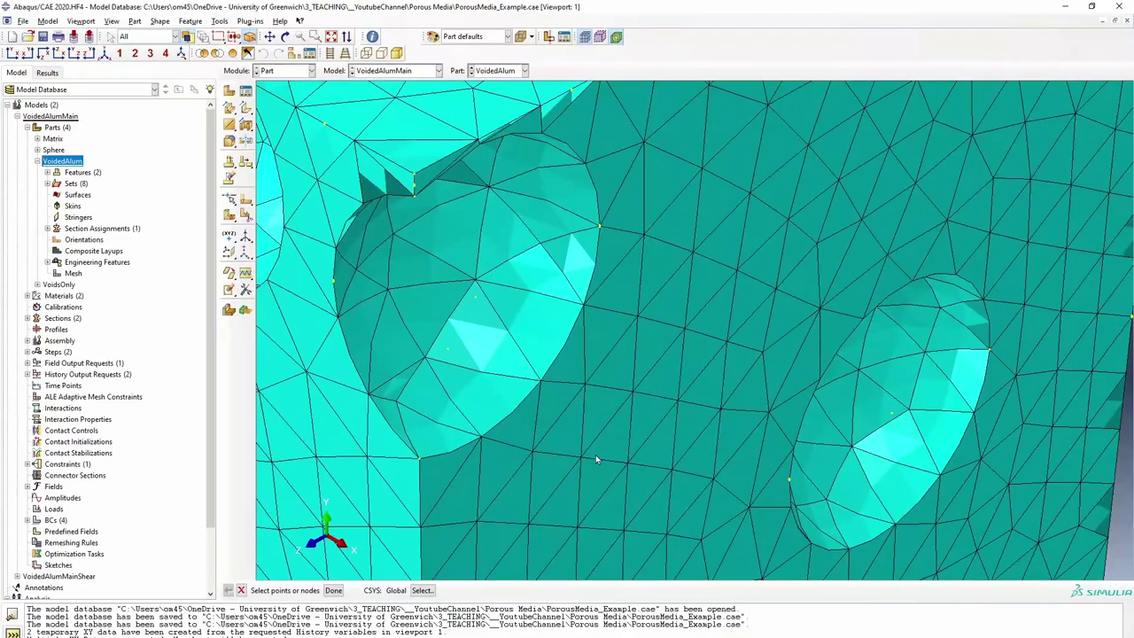
- Paste the script into the Python command line, printing RVE volume 802079.593478 and the X-face area
left_click_drag(576, 425, 412, 538, "ctrl+alt")
left_click(12, 633)
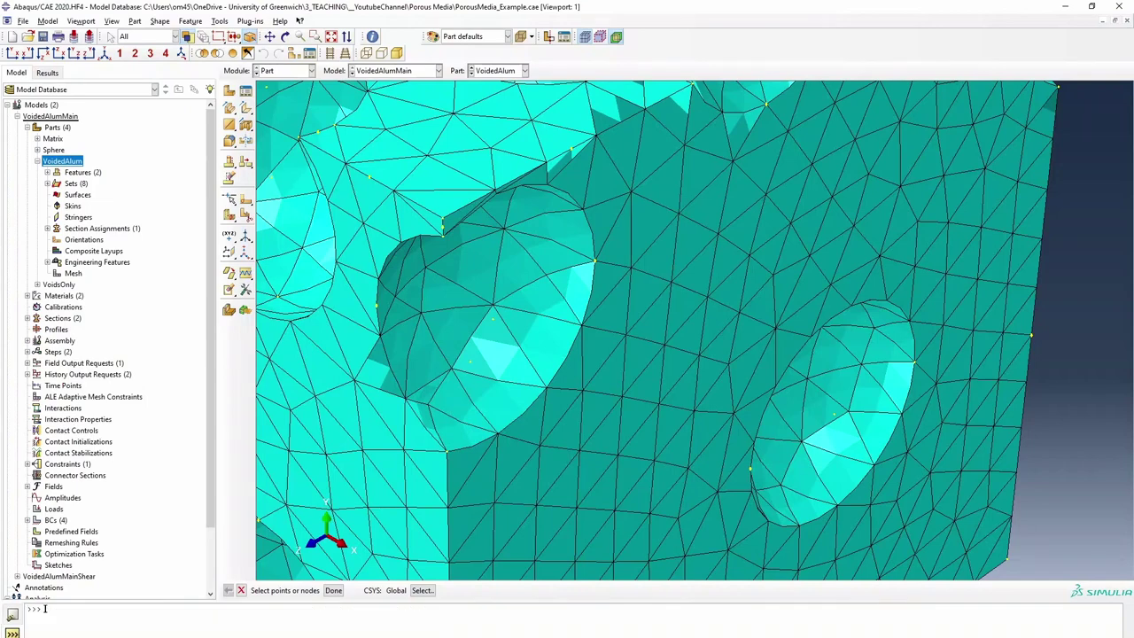
key("ctrl+v")
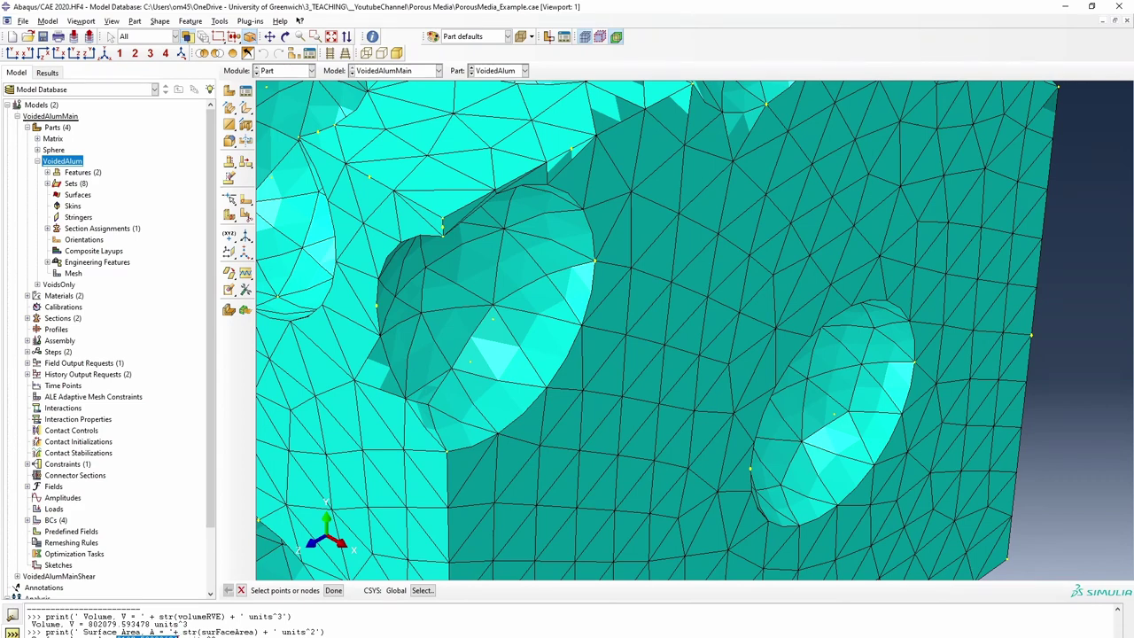
scroll(683, 338, "down", 2)
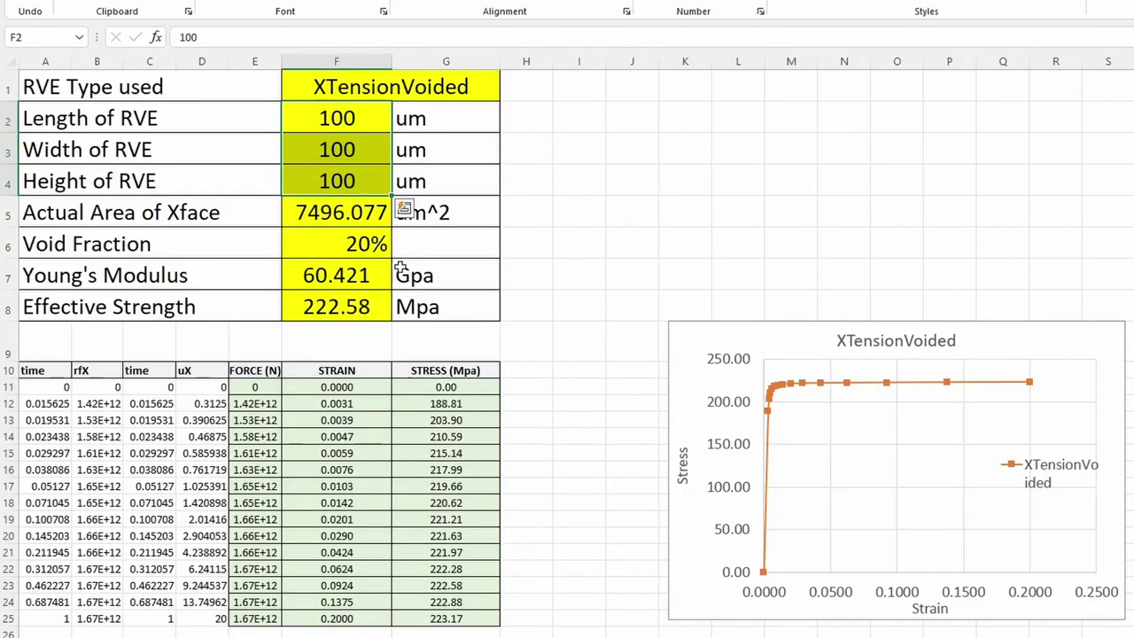
- Set cell F5 on the XTensionVoided sheet to the 8137.529 face area and check the chart
left_click(373, 224)
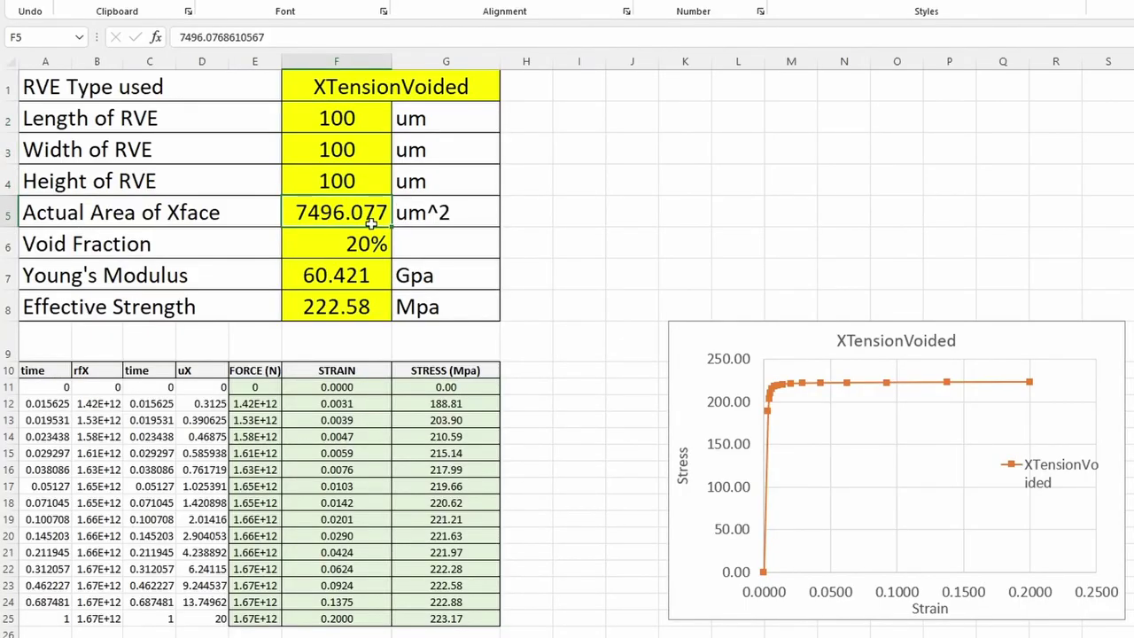
type("8137.52888624")
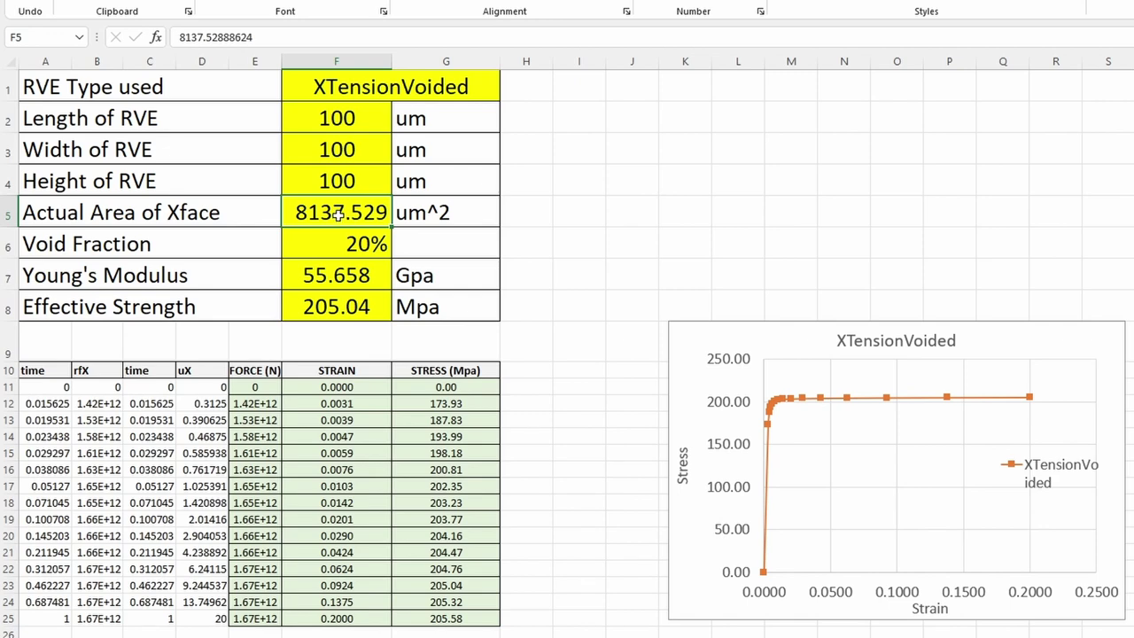
left_click(836, 402)
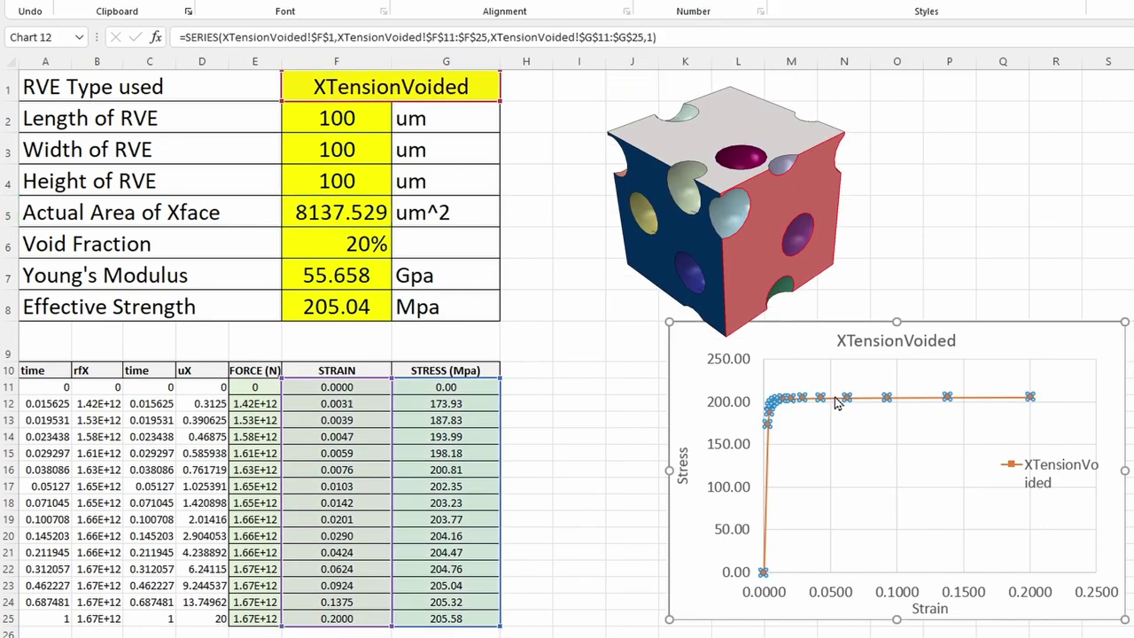
- Set cell F5 on the XYShearVoided sheet to the same 8137.53 face area
key("ctrl+Page_Down")
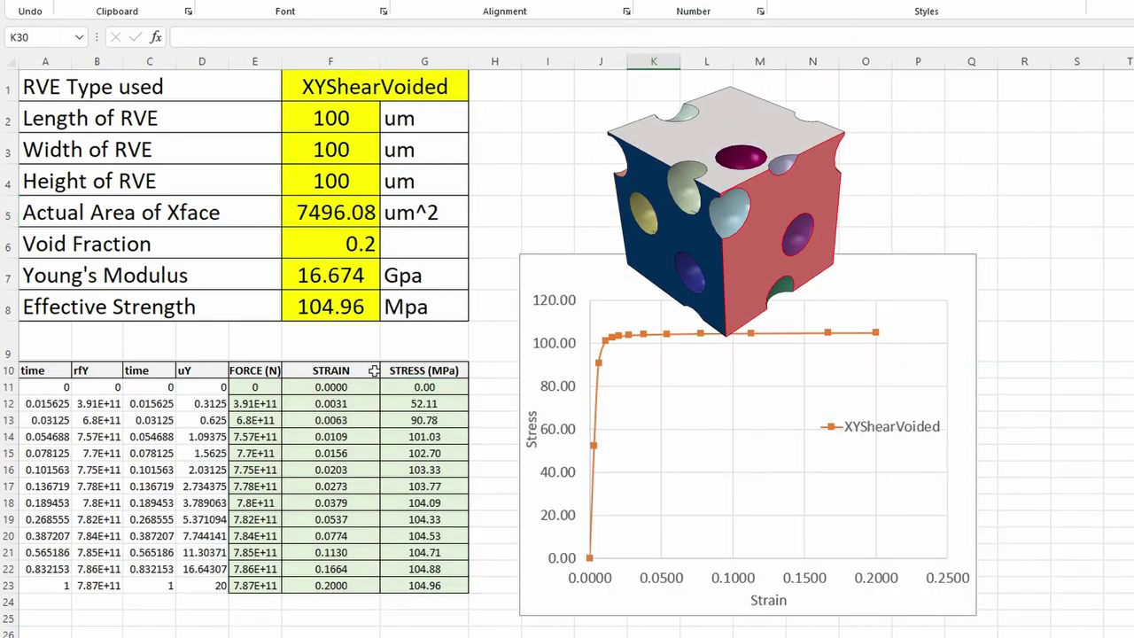
left_click(343, 207)
type("8137.52806824")
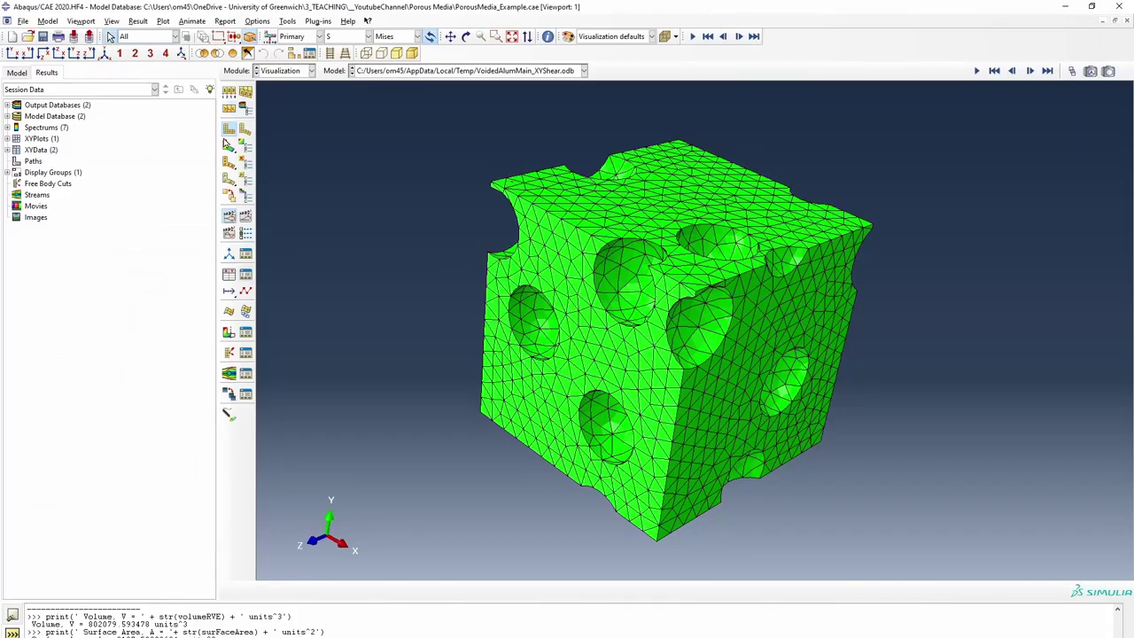
- Show Mises contours and plot the shear model's RF2 and U2 history output against time
left_click(228, 145)
left_click(229, 275)
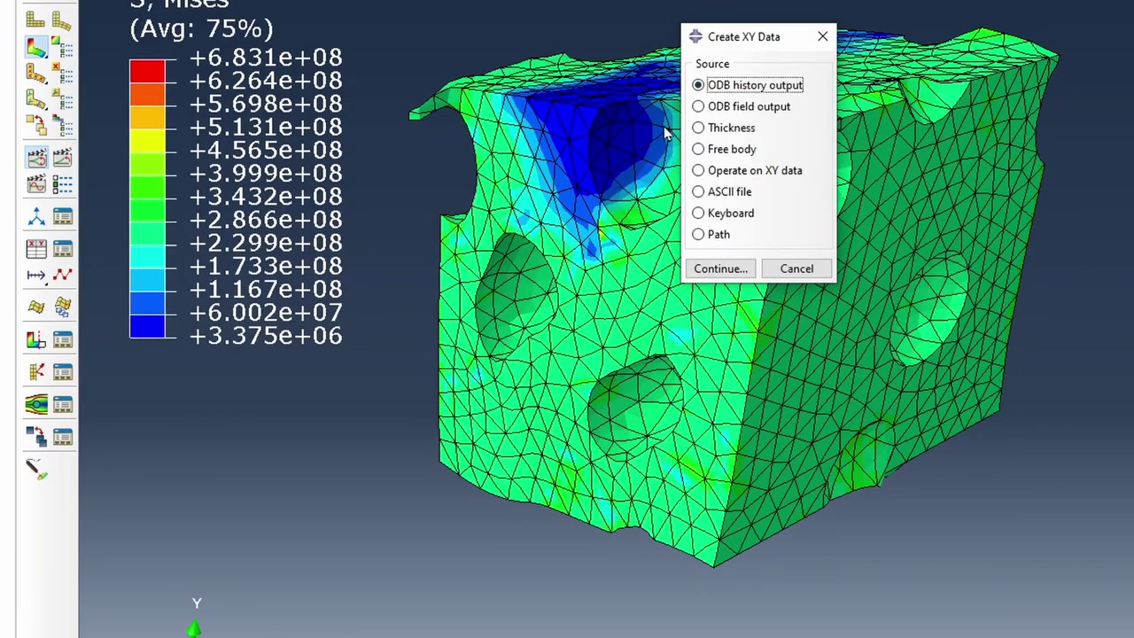
left_click(722, 268)
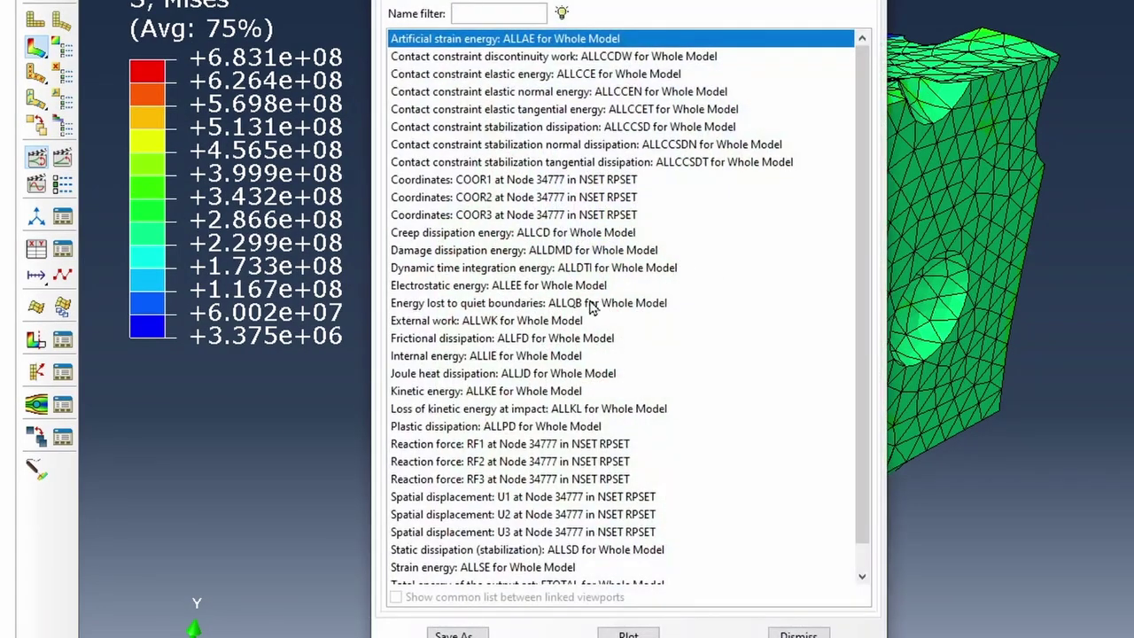
left_click(521, 450)
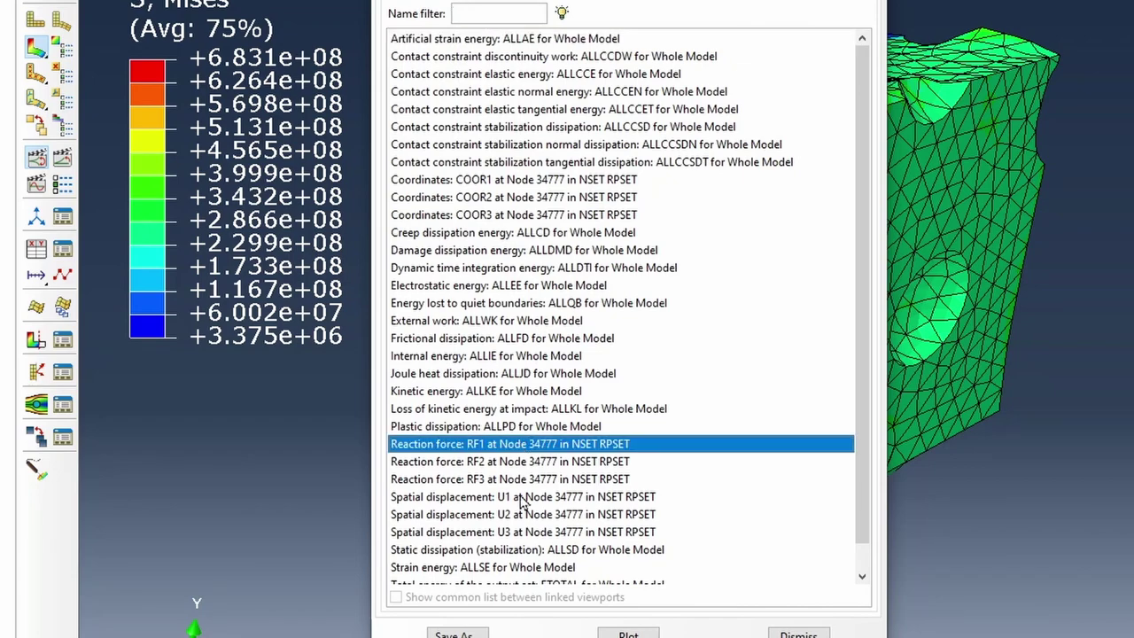
left_click(514, 465)
left_click(522, 518, "ctrl")
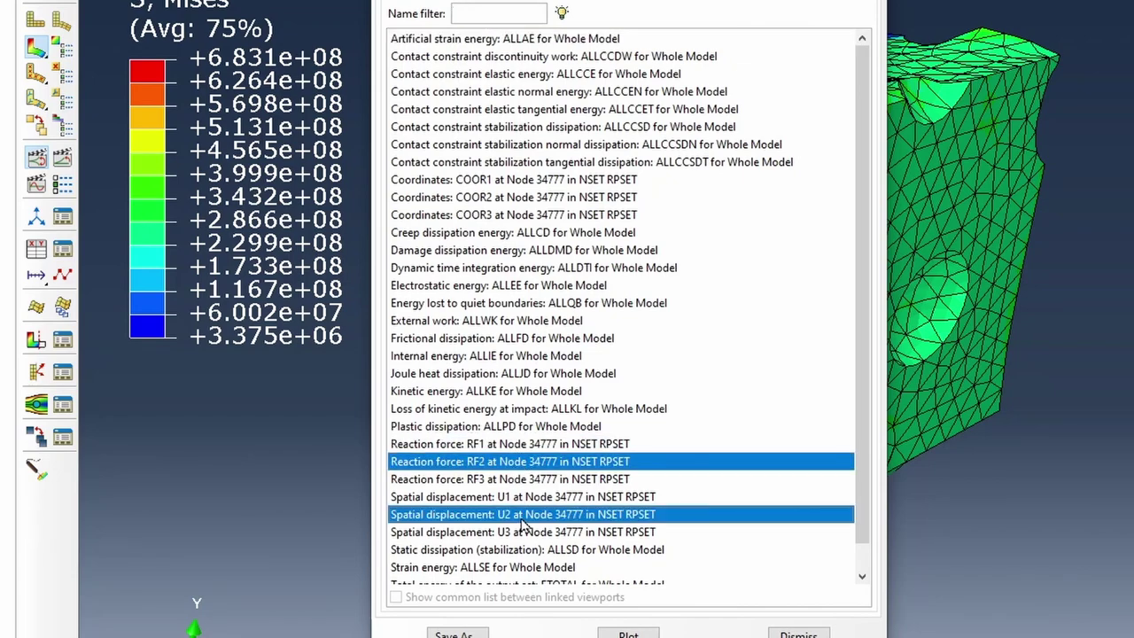
left_click(628, 632)
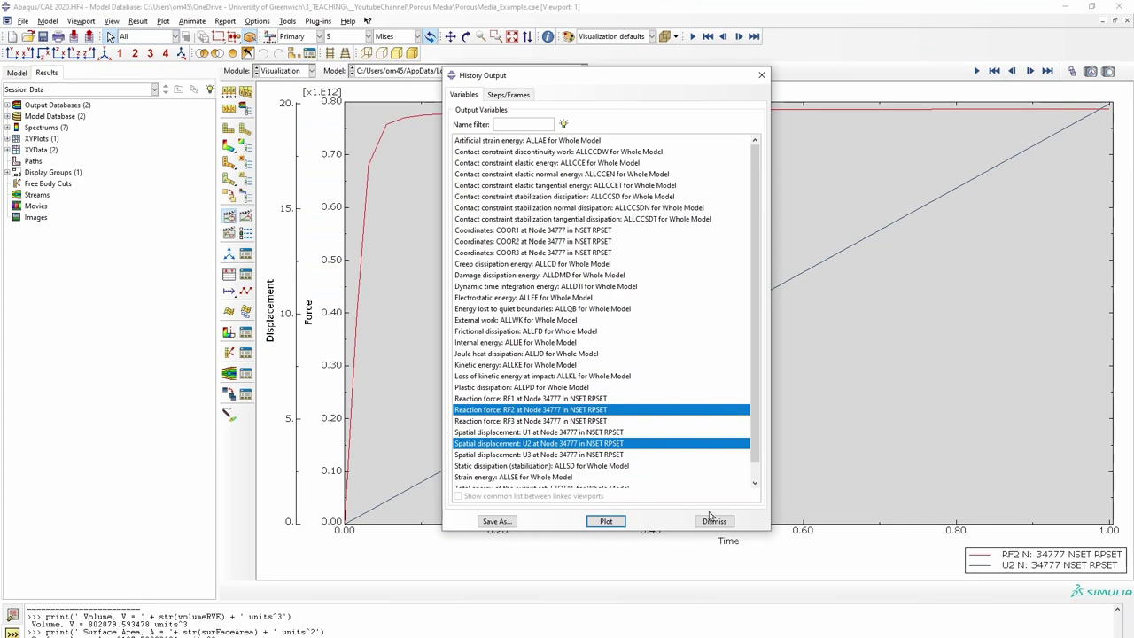
left_click(713, 520)
- Export the current XY plot to Excel with Excel Utilities and copy the data A1:D13
left_click(321, 22)
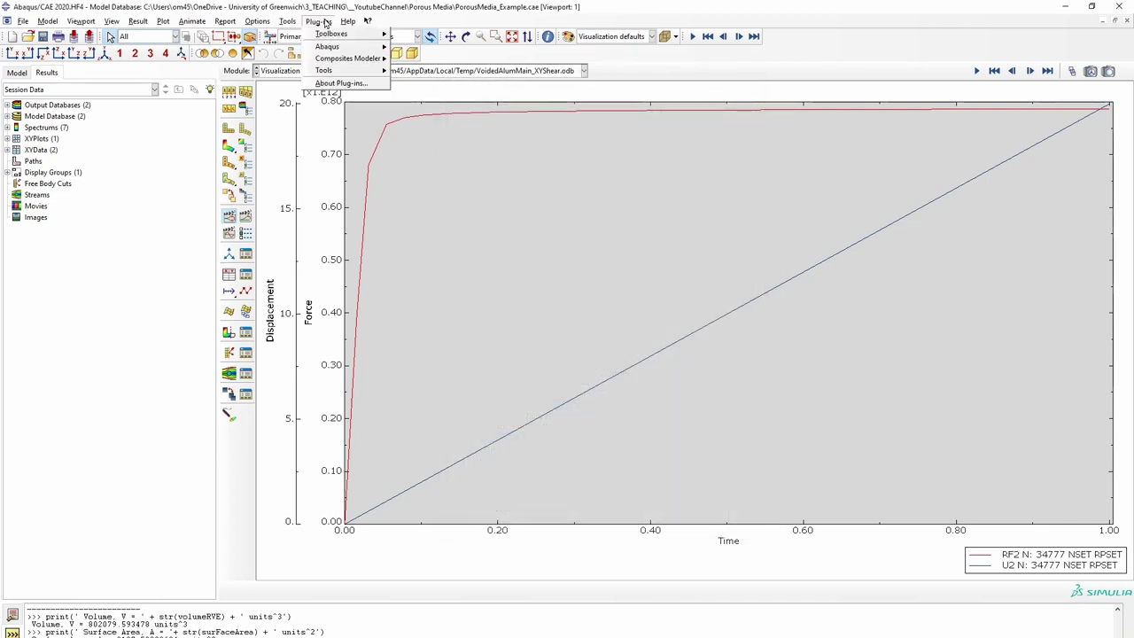
mouse_move(332, 35)
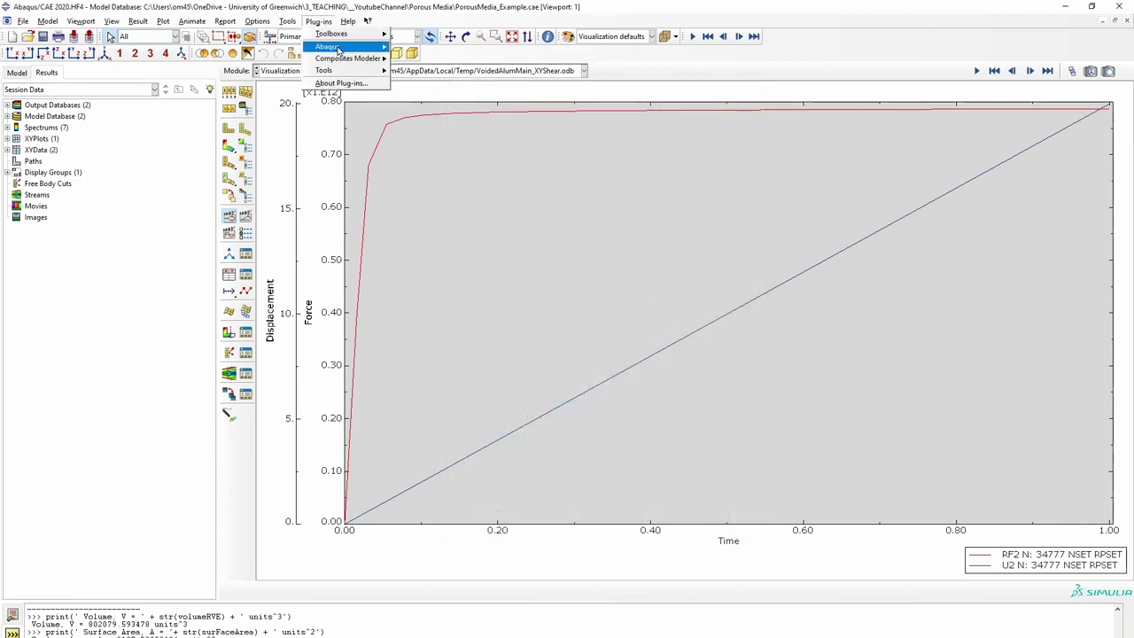
mouse_move(336, 71)
left_click(423, 95)
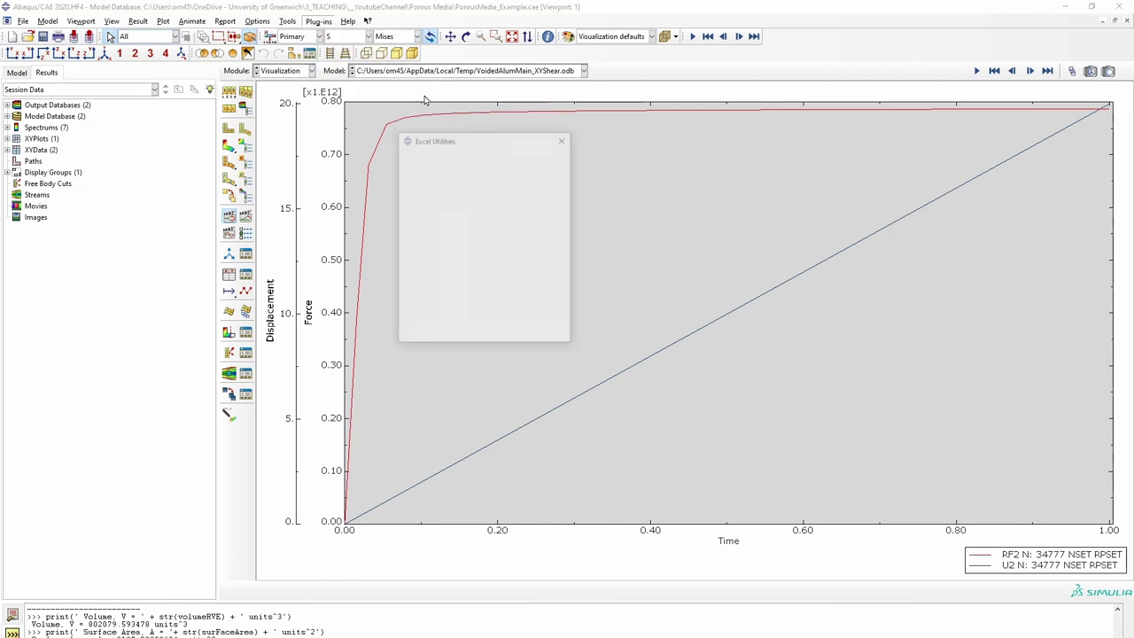
left_click(452, 233)
left_click(438, 340)
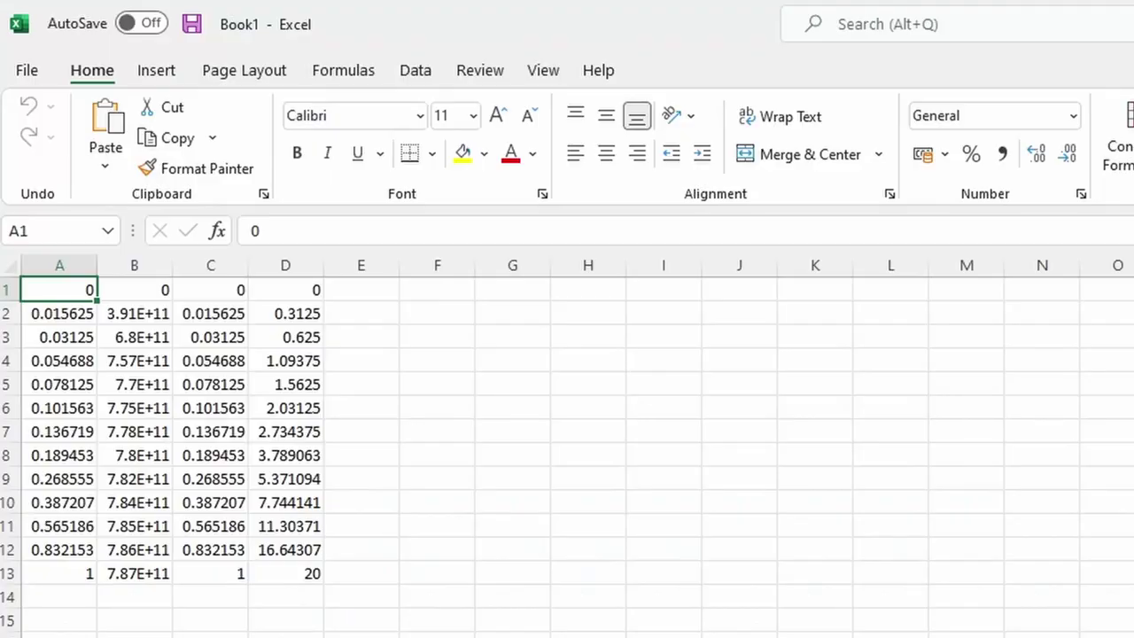
key("ctrl+a")
key("ctrl+c")
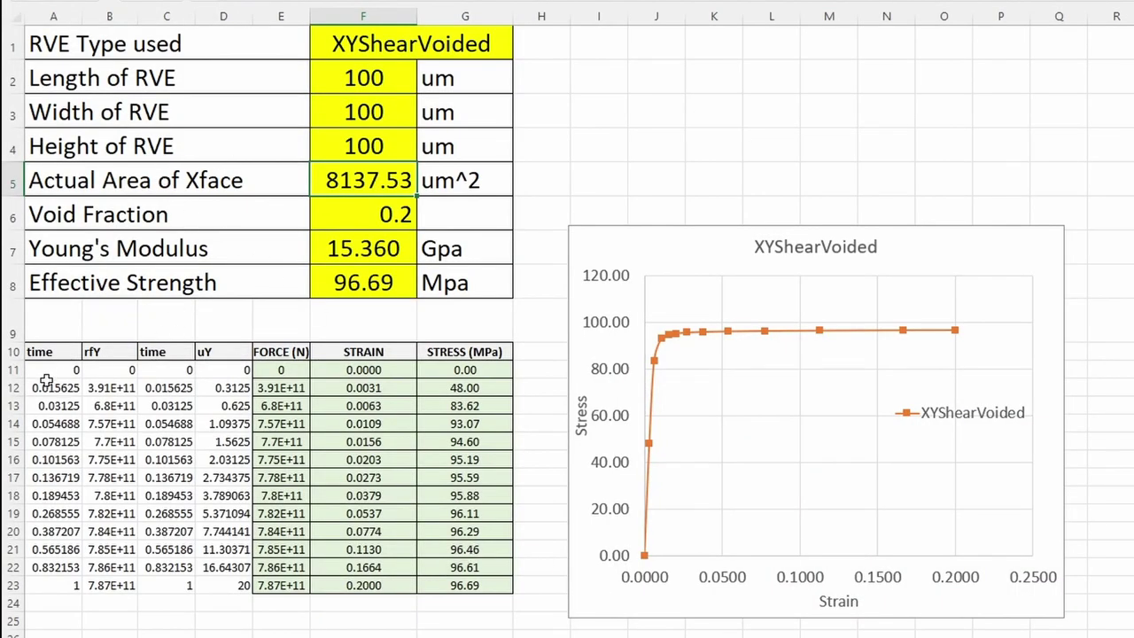
- Paste the exported time, rfY and uY data into the shear table starting at A11
left_click(50, 376)
key("ctrl+v")
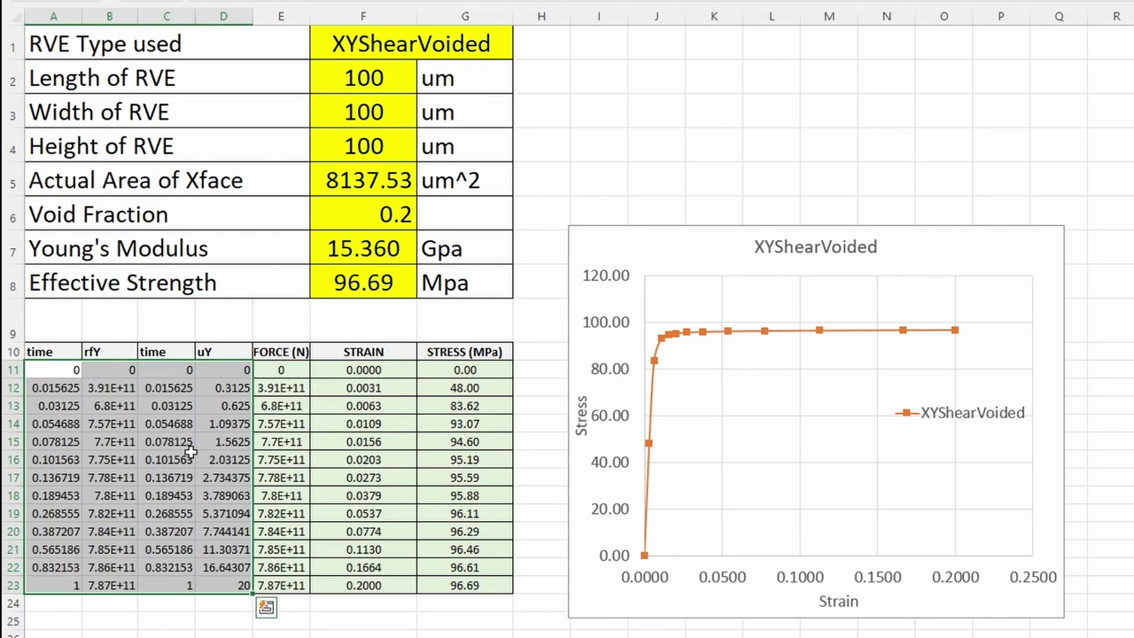
left_click(541, 424)
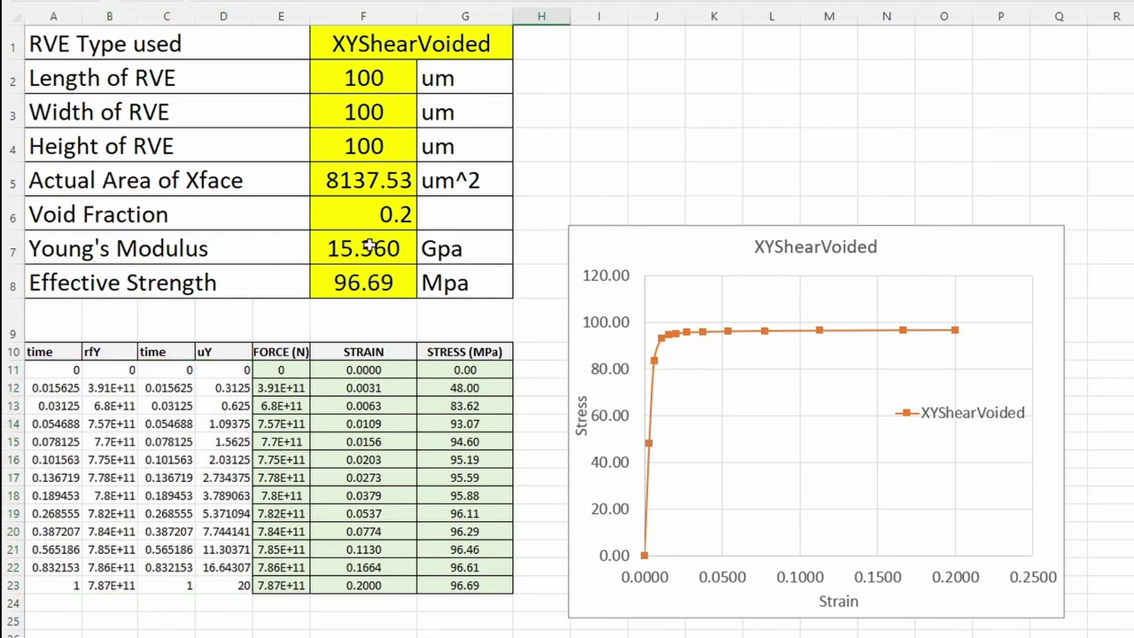
- Verify the F5 face area and the G11 stress formula =0.000001*E11/($F$5)
left_click(371, 188)
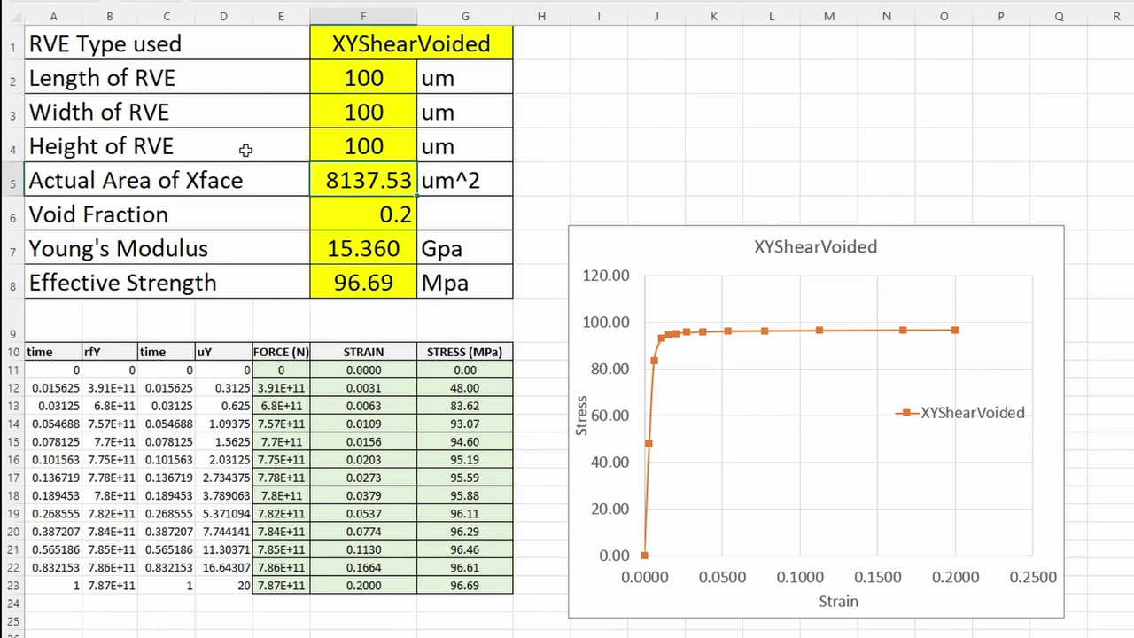
left_click(441, 365)
left_click(266, 0)
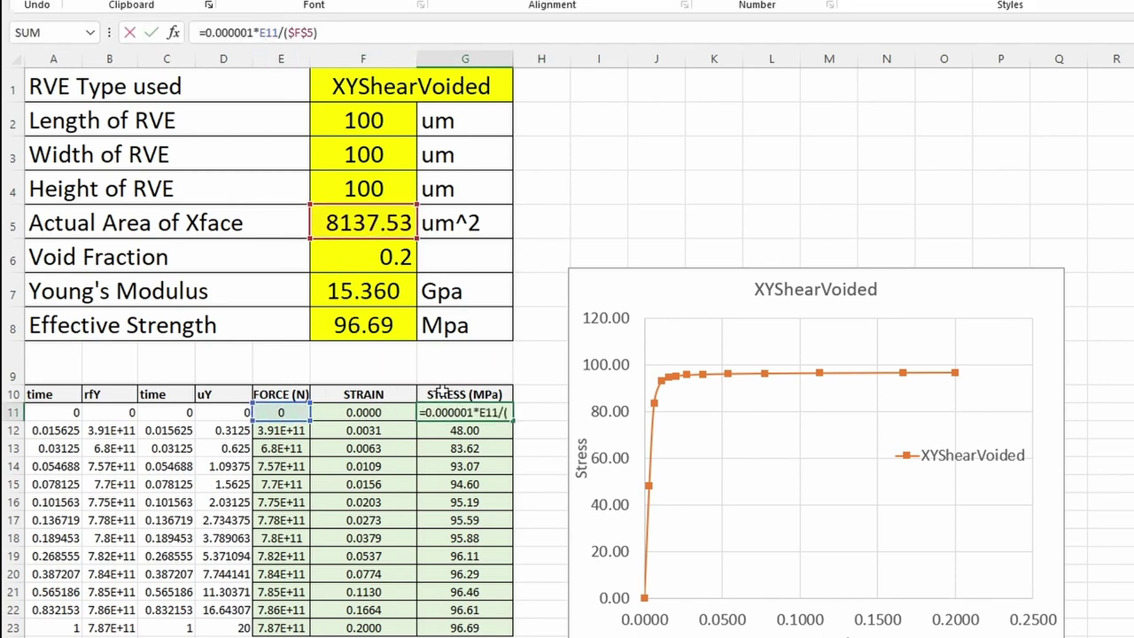
left_click(604, 252)
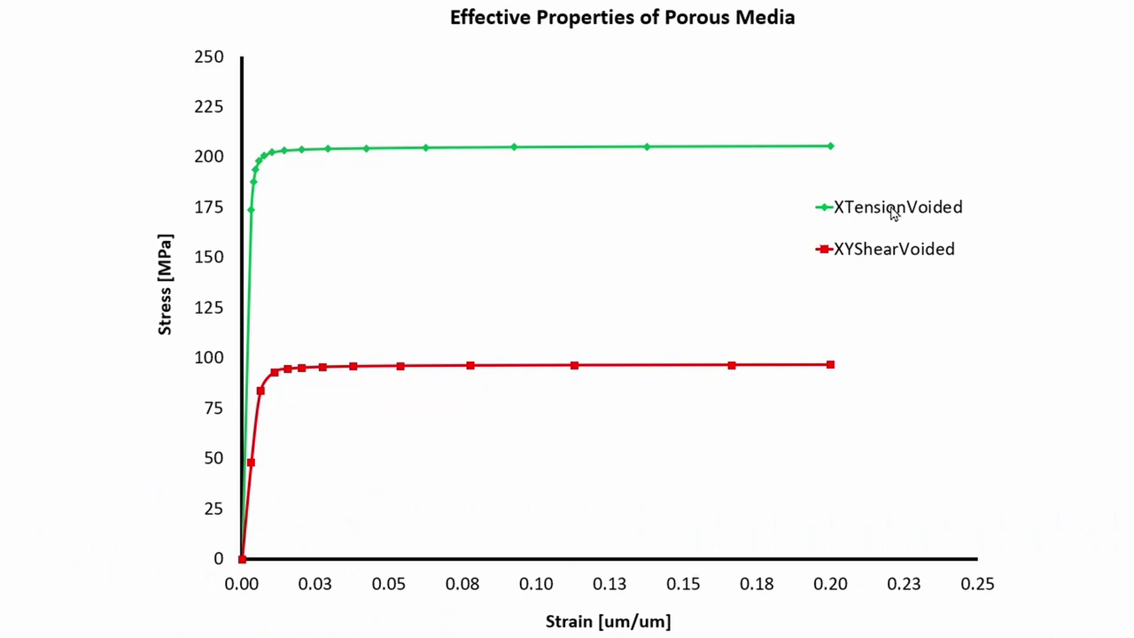
- Select the 'Effective Properties of Porous Media' chart comparing XTensionVoided and XYShearVoided curves
left_click(893, 252)
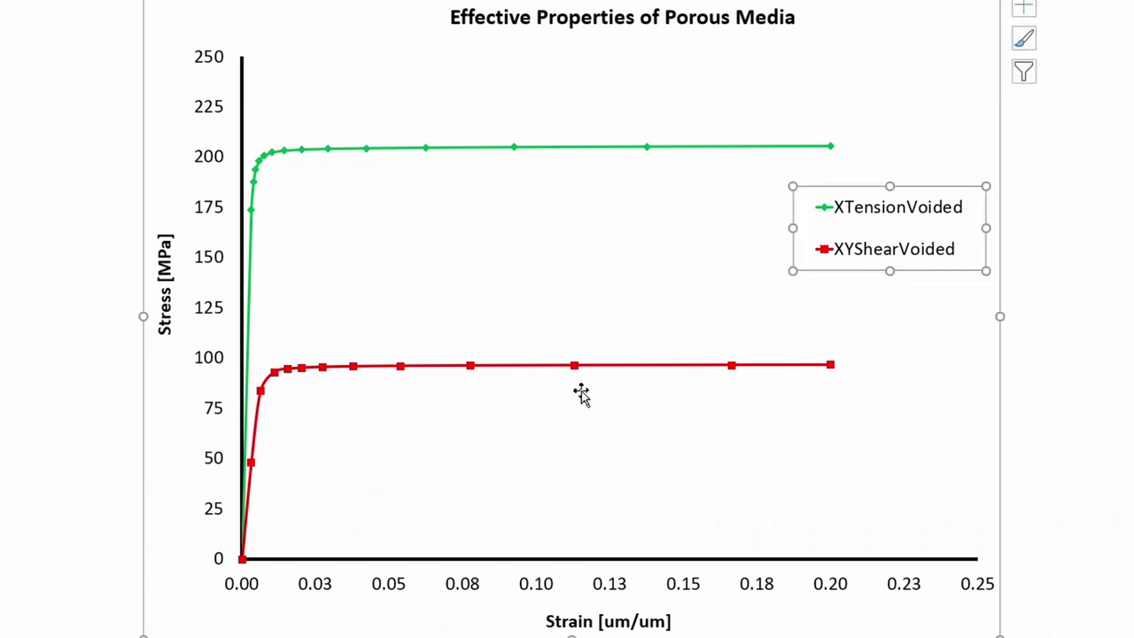